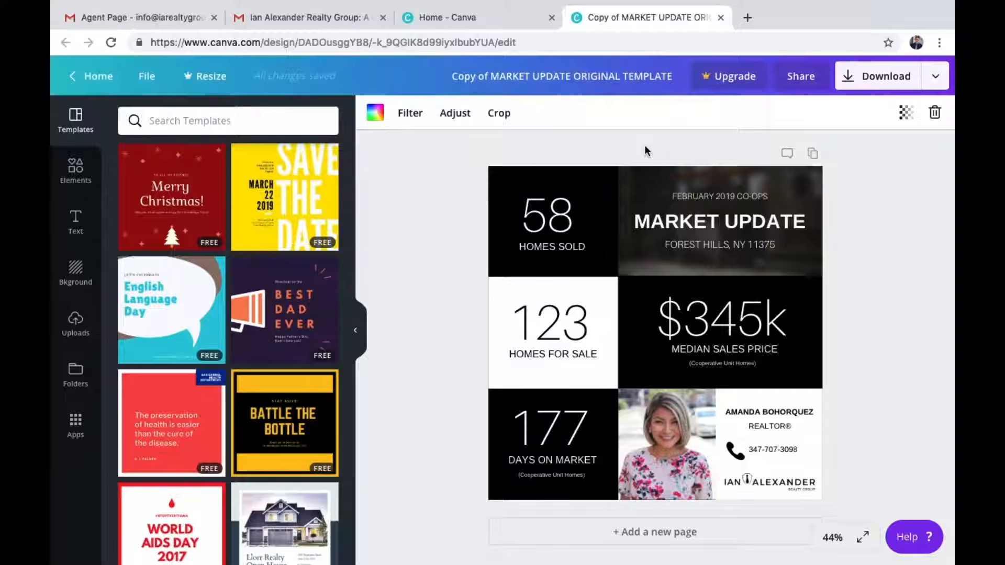
Examine the existing market update template's text blocks and grid layout
left_click(489, 18)
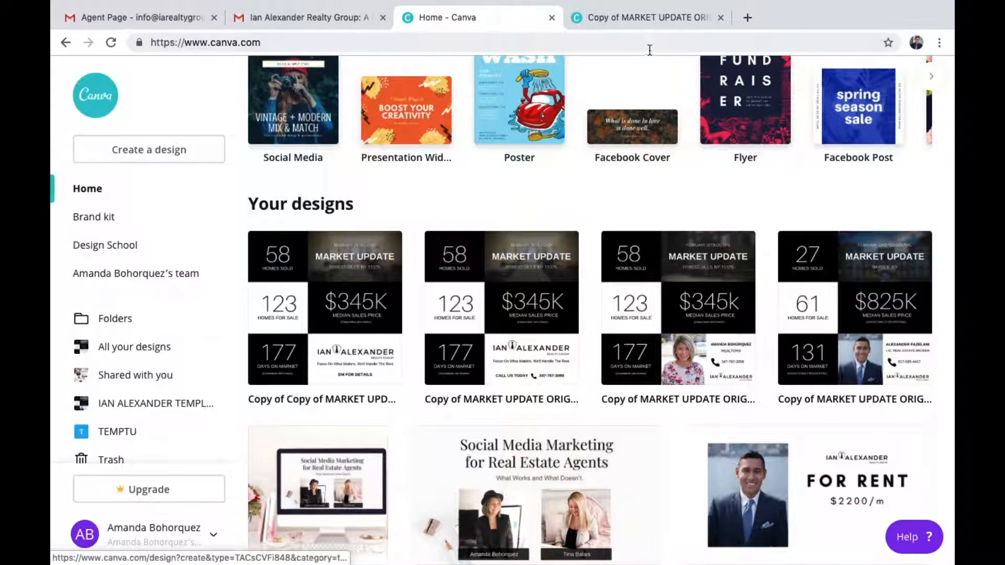
left_click(650, 17)
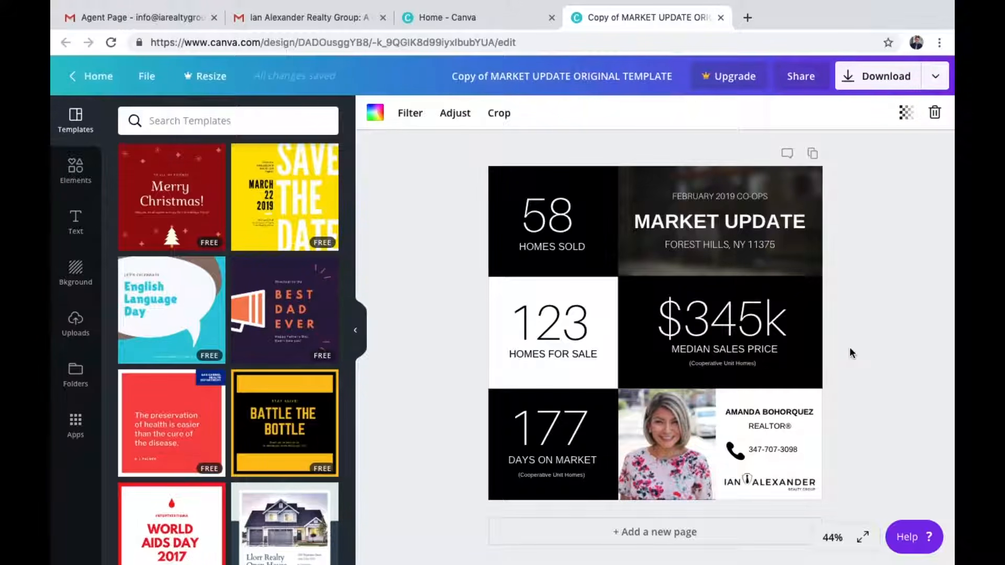
left_click(699, 220)
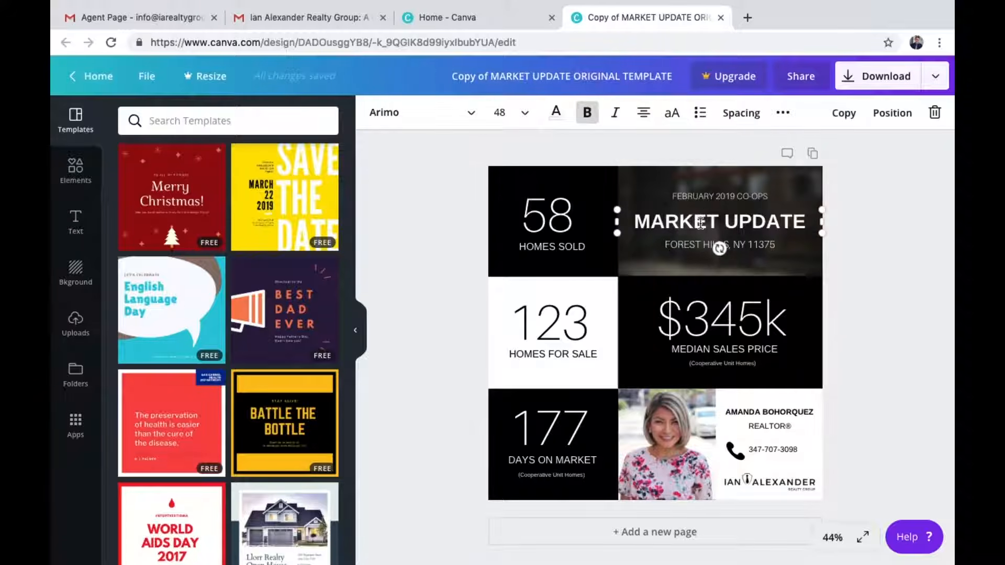
left_click(709, 348)
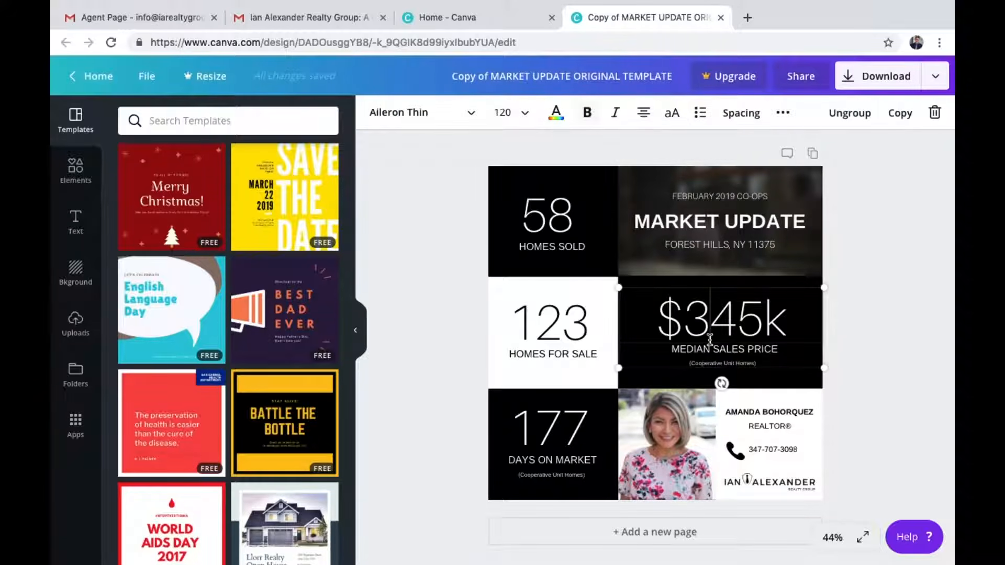
left_click(550, 425)
left_click(573, 321)
left_click(547, 215)
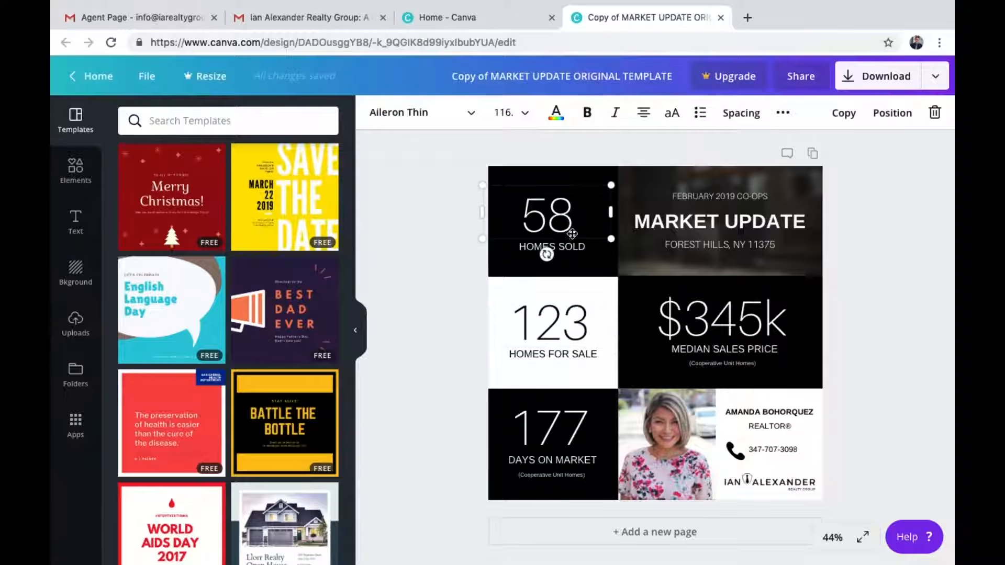
left_click(767, 240)
left_click(884, 296)
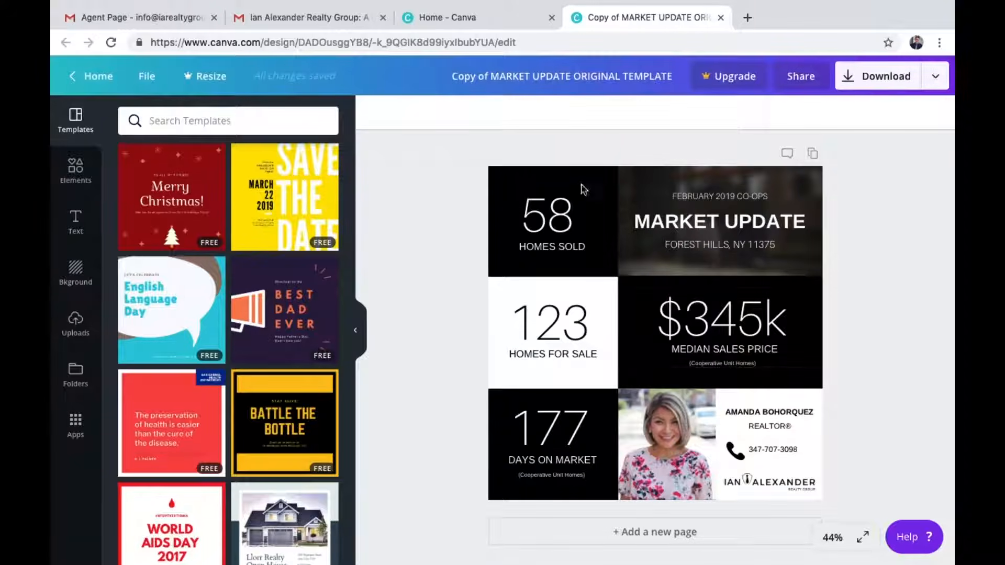
Create a new Instagram Post design from the home page's design search
left_click(496, 20)
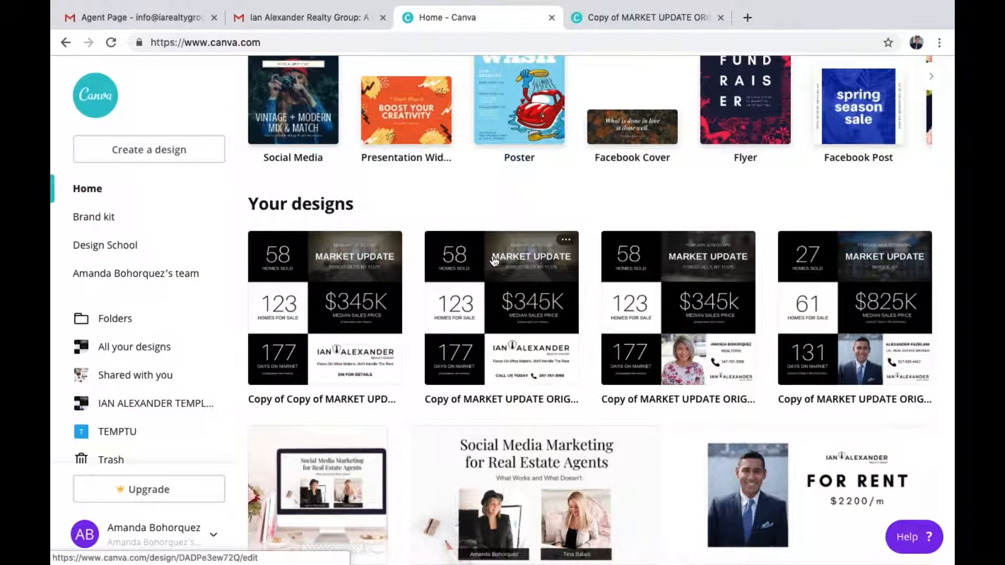
scroll(491, 254, "up", 5)
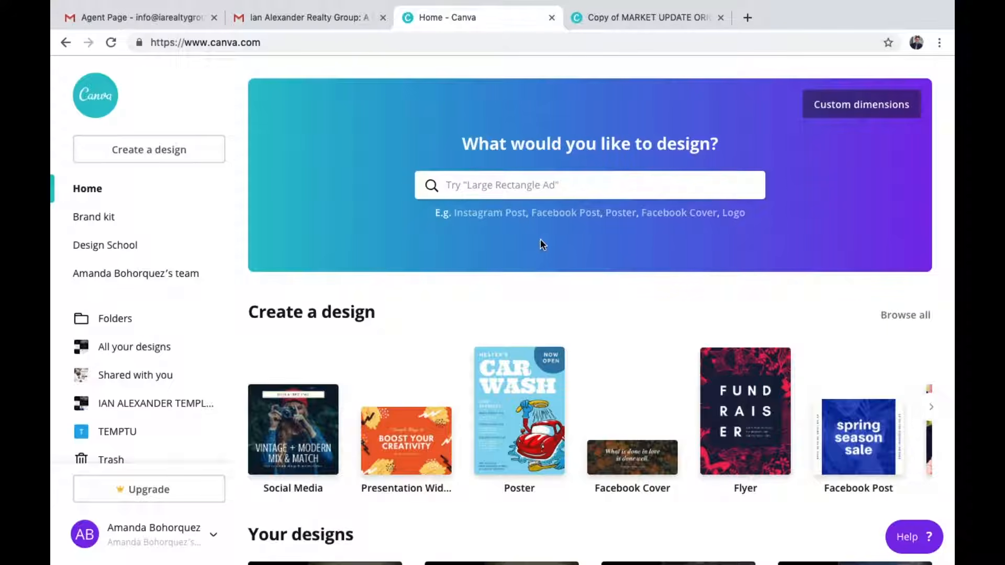
left_click(575, 192)
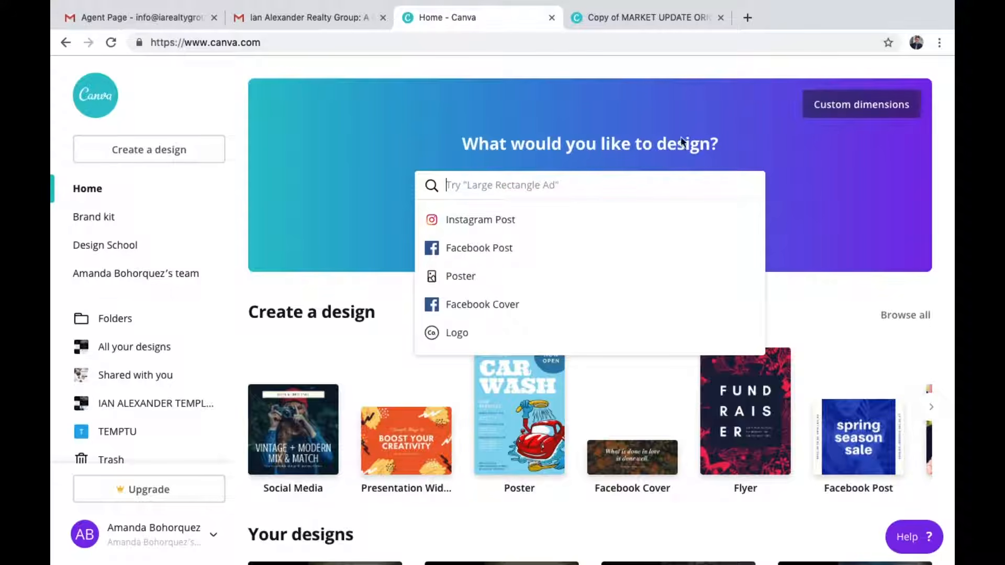
left_click(474, 227)
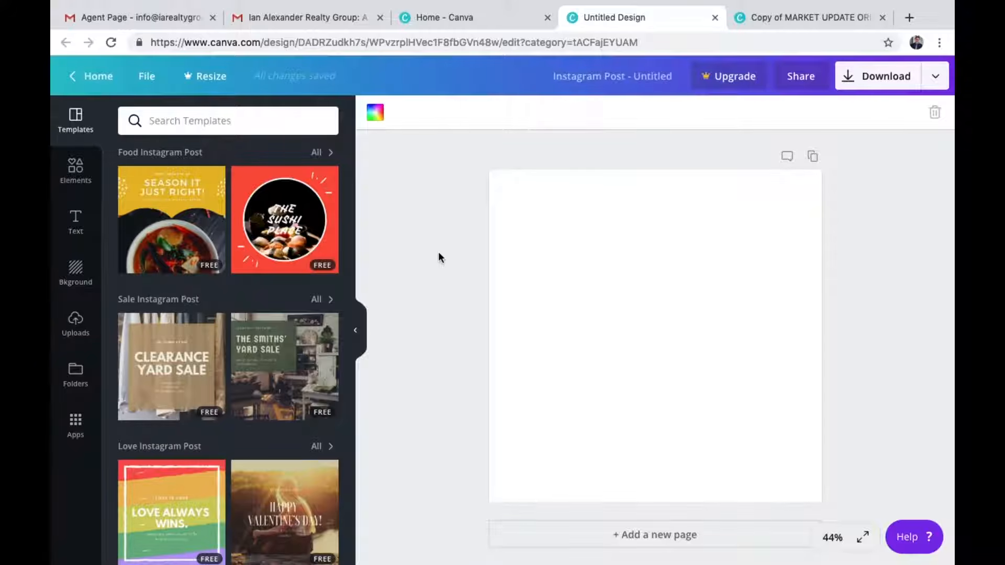
Add a square shape from the Elements shapes and fill it with black
scroll(173, 273, "down", 20)
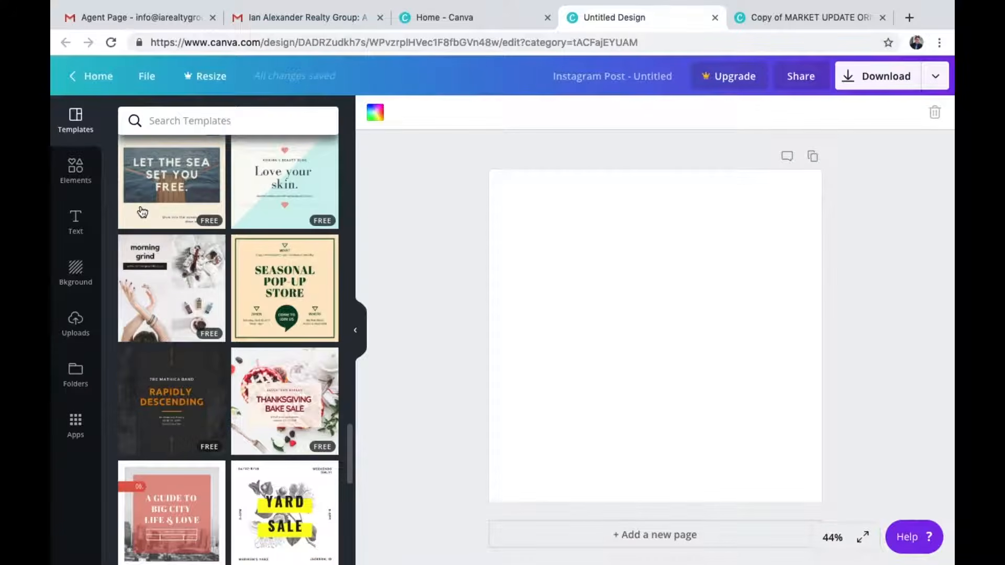
left_click(77, 178)
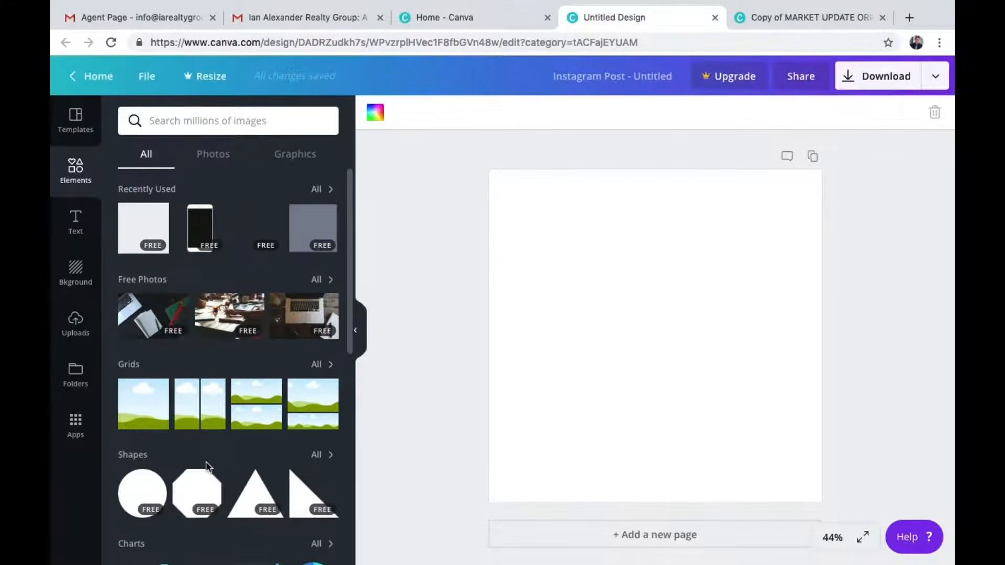
scroll(207, 465, "down", 2)
left_click(320, 345)
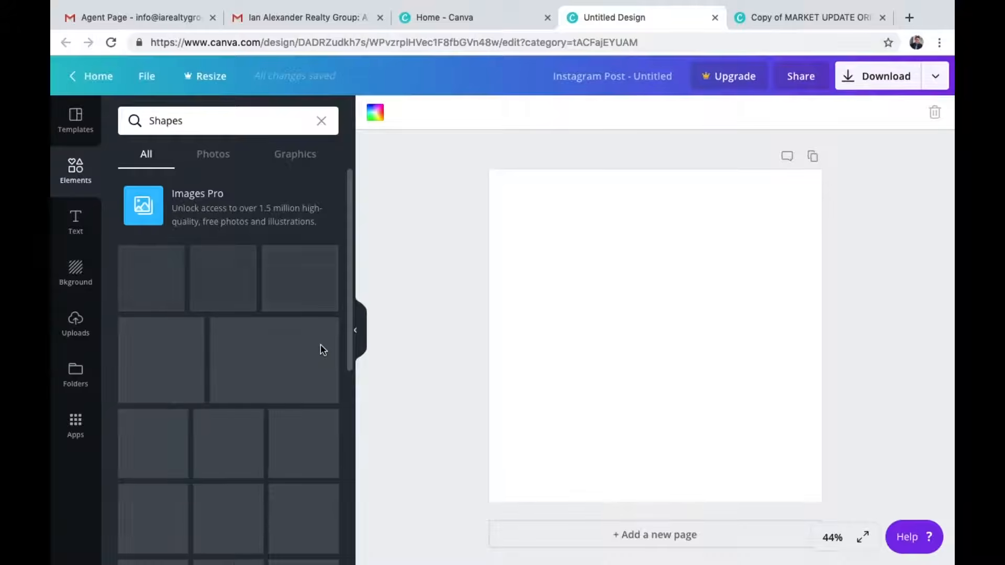
left_click(148, 444)
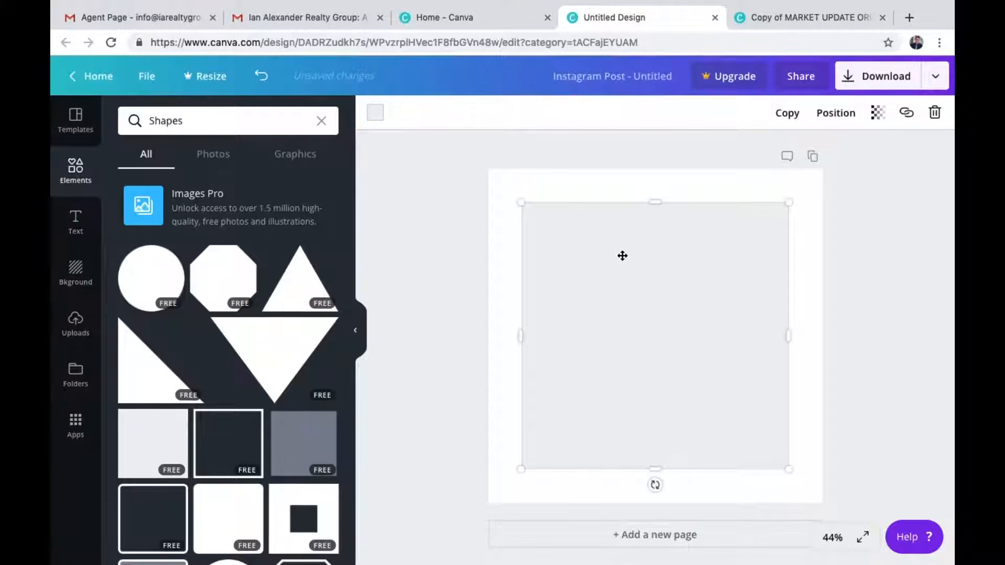
left_click(376, 117)
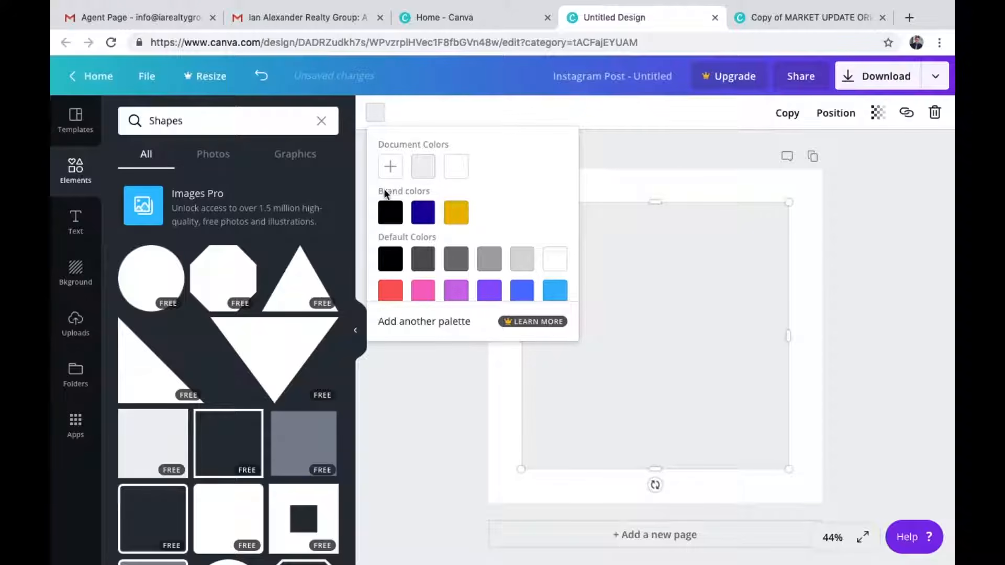
left_click(390, 211)
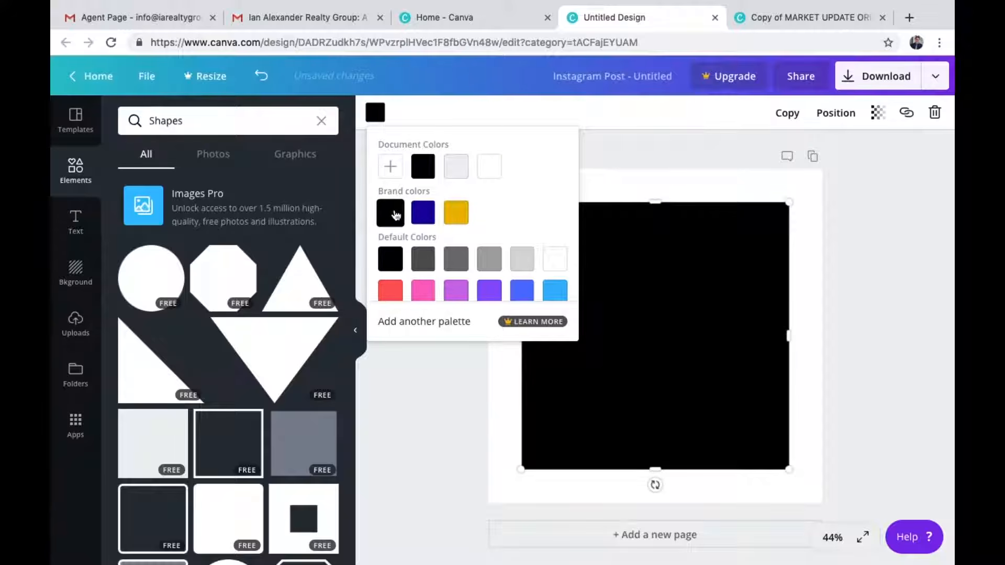
left_click(767, 191)
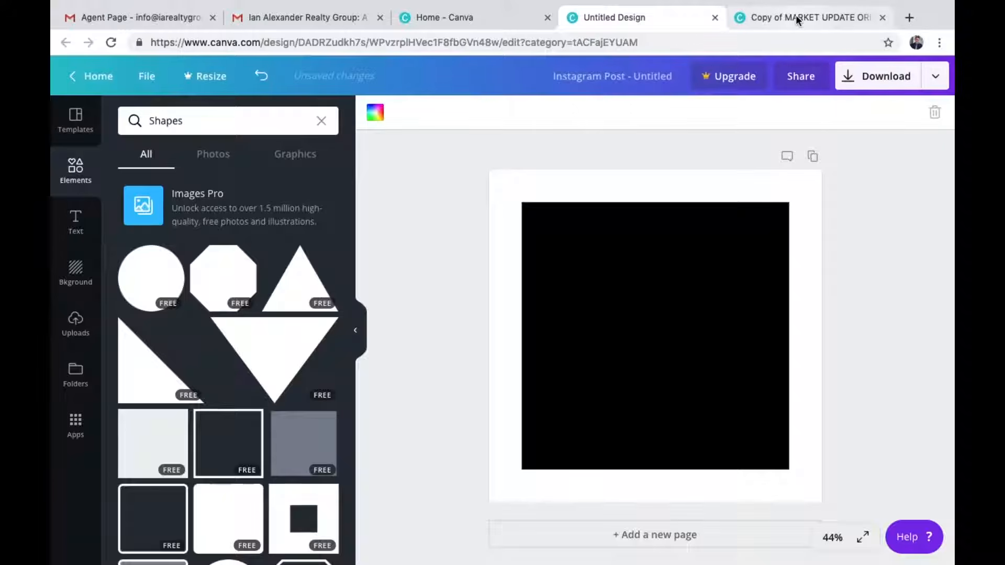
Shrink the black square and move it into the page's top-left corner
left_click(820, 19)
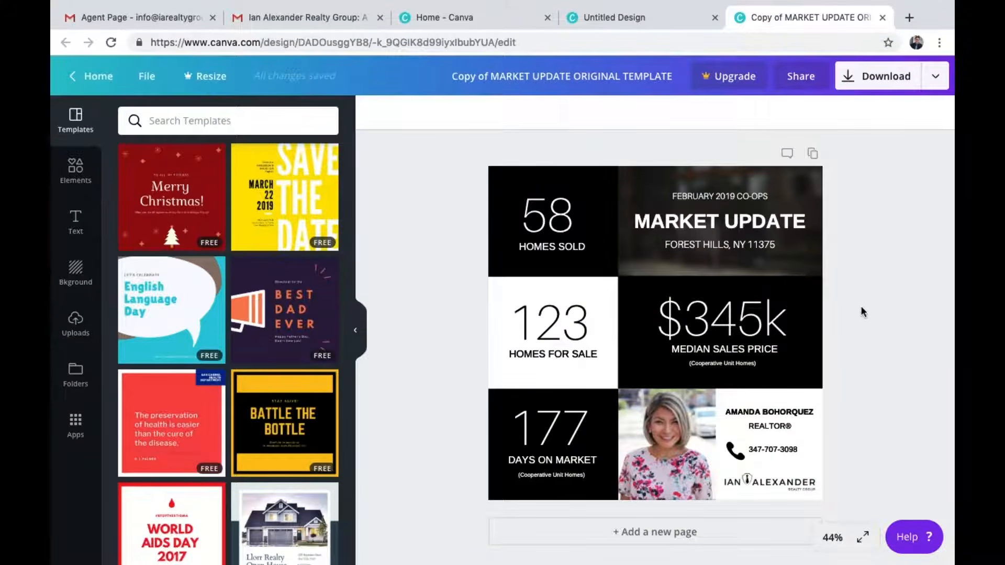
left_click(661, 19)
left_click(636, 358)
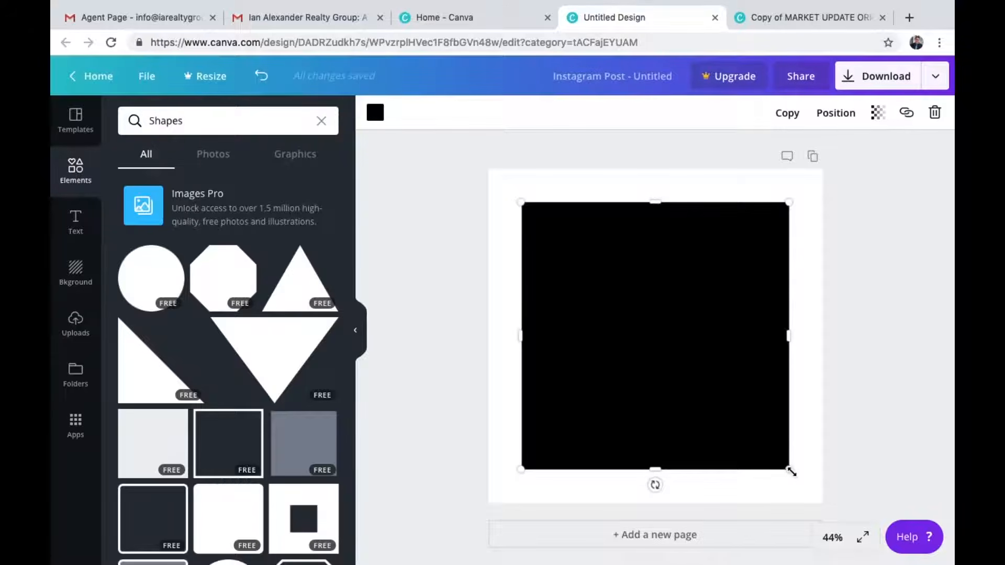
left_click_drag(778, 459, 670, 352)
left_click_drag(643, 309, 612, 282)
left_click_drag(637, 317, 611, 295)
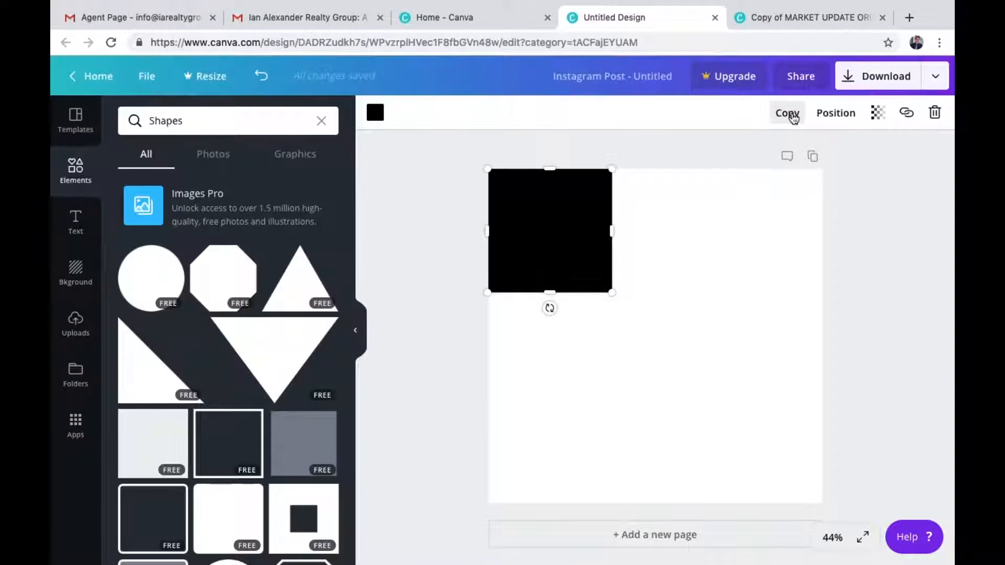
Duplicate the square, place the copy at the bottom-left corner and widen it to 480
left_click(794, 119)
left_click_drag(567, 199, 589, 418)
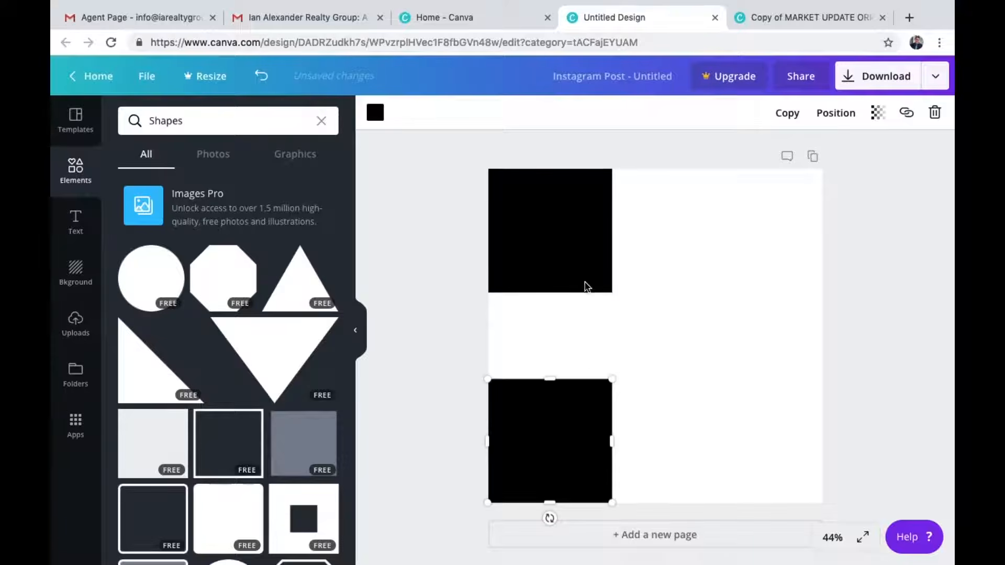
left_click(574, 262, "shift")
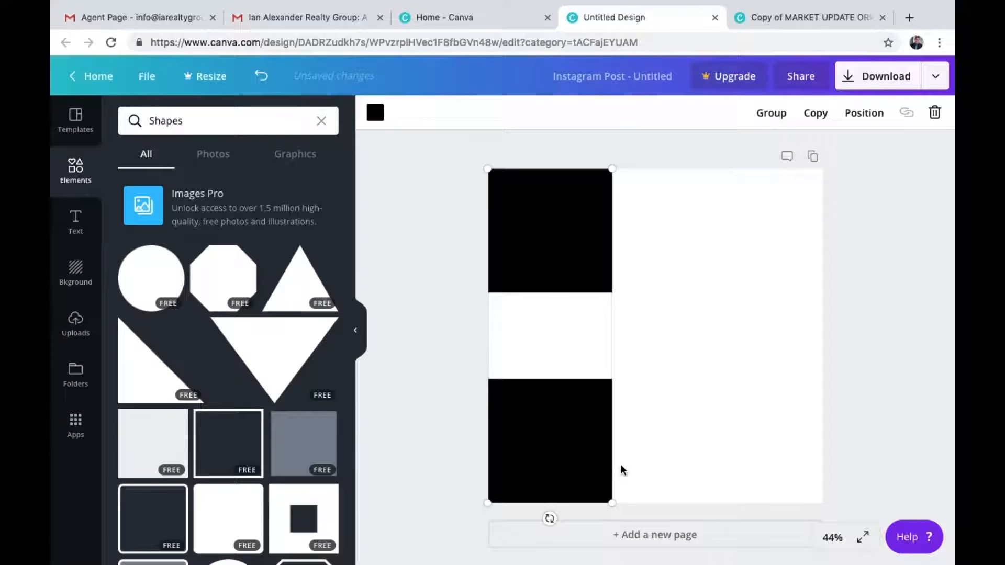
left_click(648, 448)
left_click(578, 443)
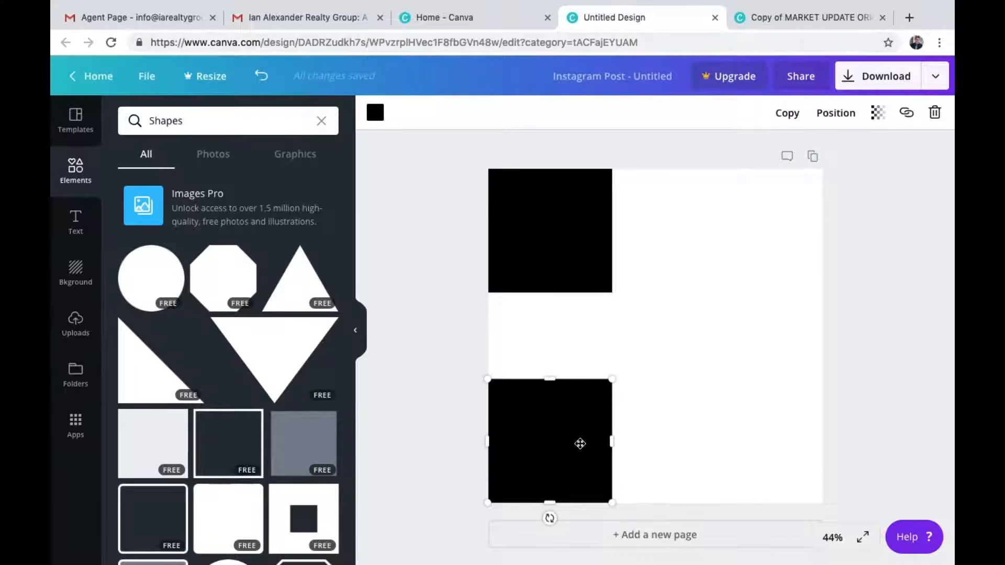
left_click_drag(612, 442, 637, 437)
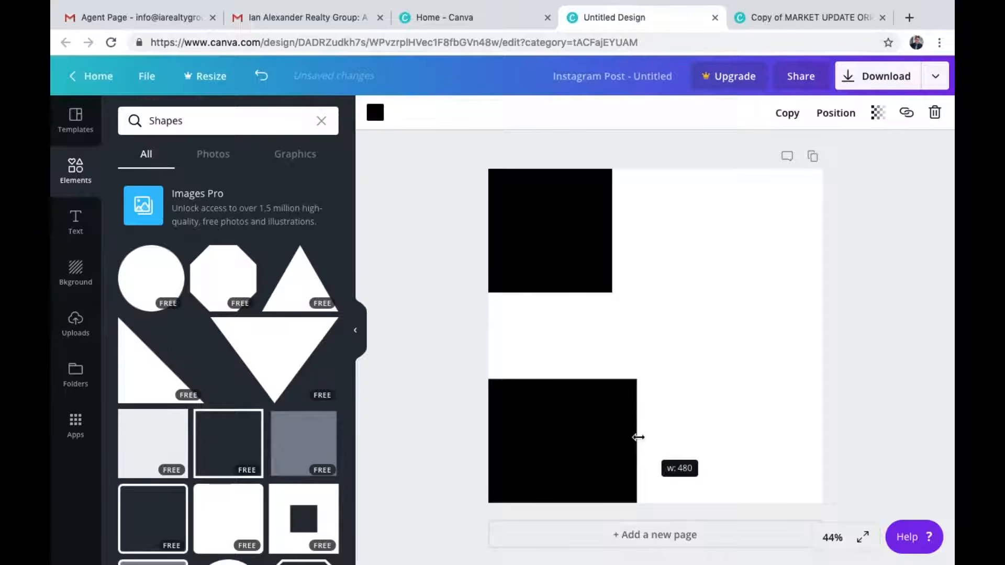
Widen the top square to match and shorten both black squares' heights
left_click(583, 236)
left_click_drag(612, 231, 635, 321)
left_click_drag(572, 325, 570, 240)
left_click_drag(563, 377, 565, 399)
left_click(453, 346)
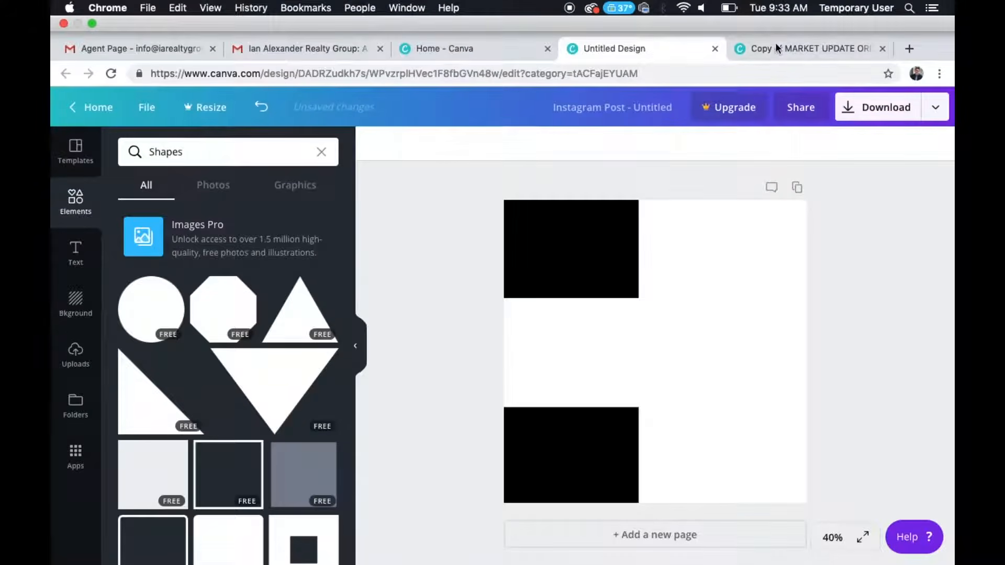
Duplicate the top square into the middle-right cell, stretching it to the page's right edge
left_click(749, 20)
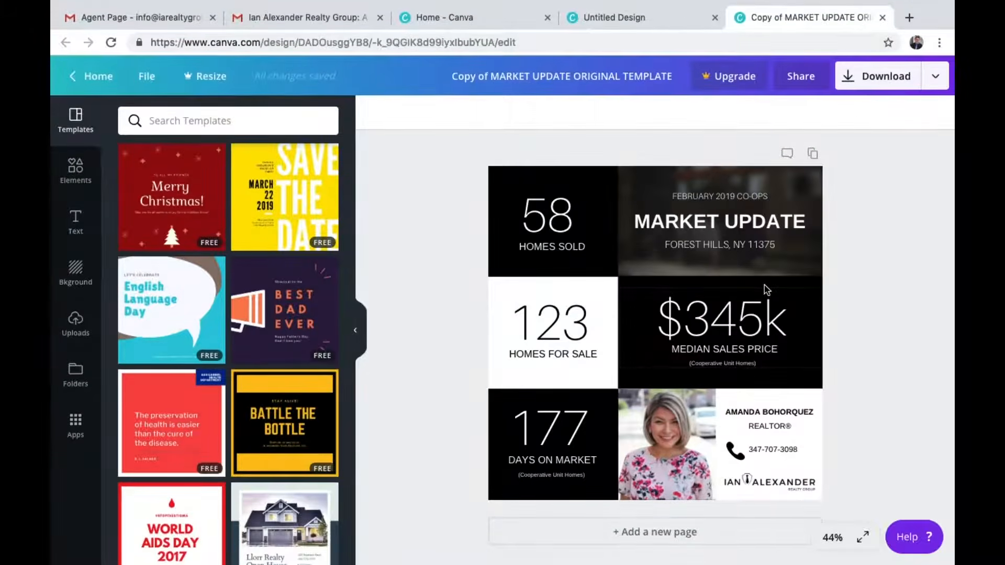
left_click(666, 20)
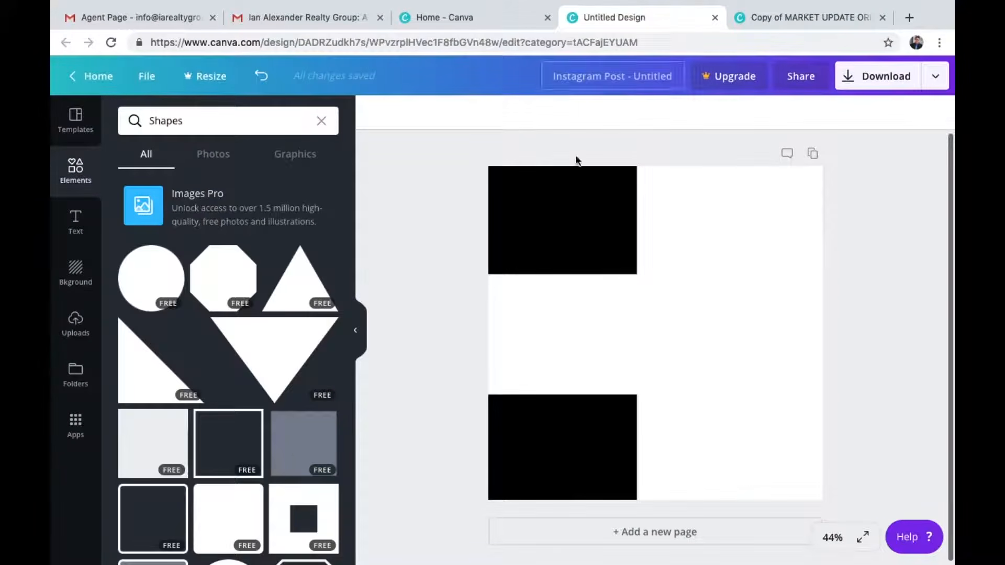
left_click(547, 202)
left_click(786, 114)
left_click_drag(620, 226, 737, 316)
mouse_move(711, 384)
left_mouse_down()
mouse_move(711, 407)
mouse_move(711, 397)
left_mouse_up()
left_click_drag(785, 335, 822, 334)
left_click(861, 255)
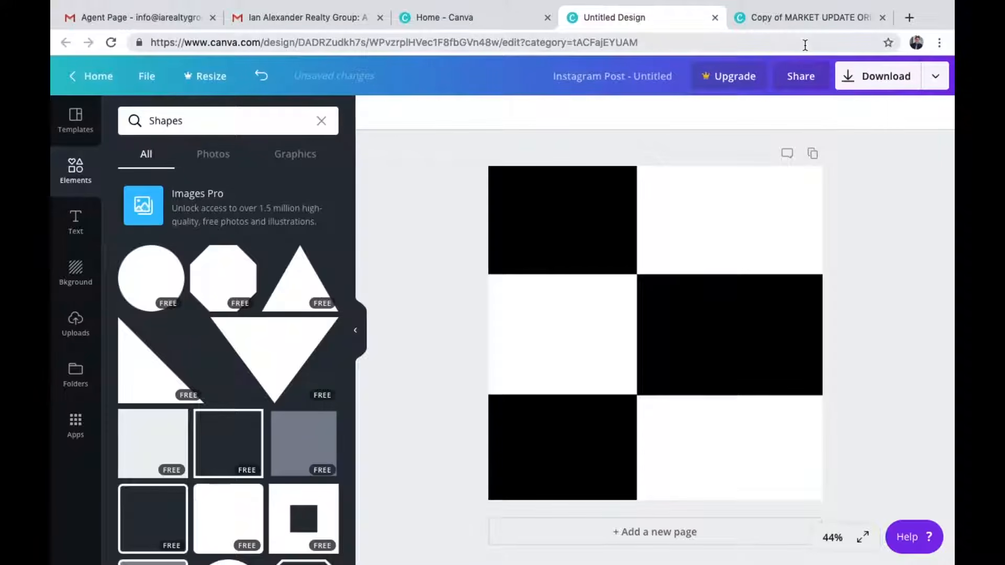
Add a single-image grid frame and fit it into the top-right cell
left_click(796, 24)
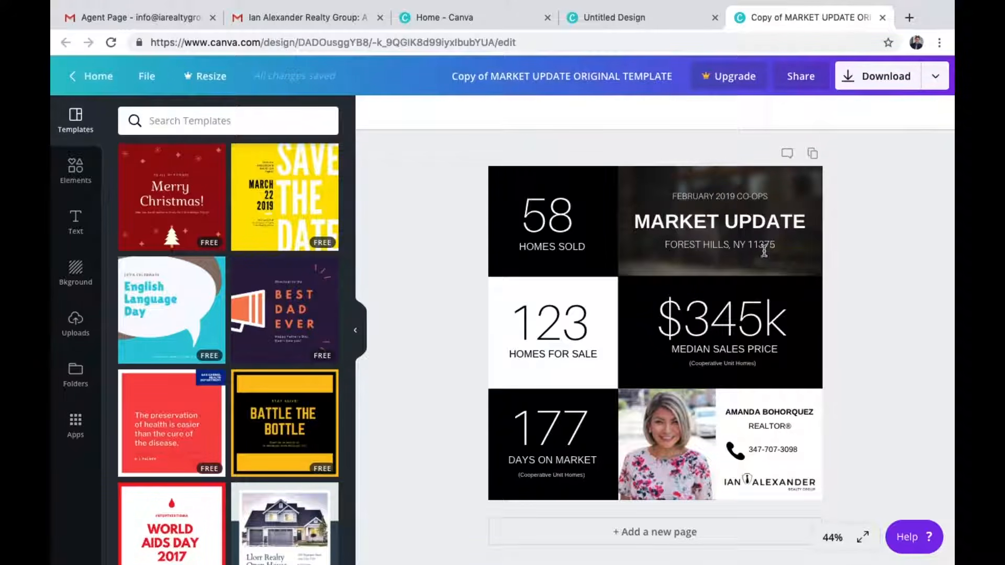
left_click(669, 25)
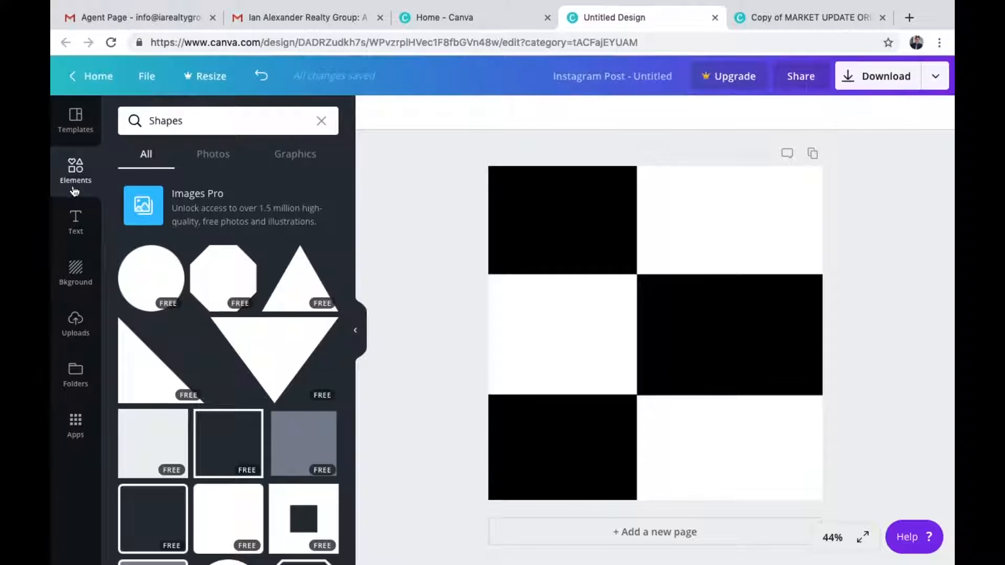
left_click(323, 124)
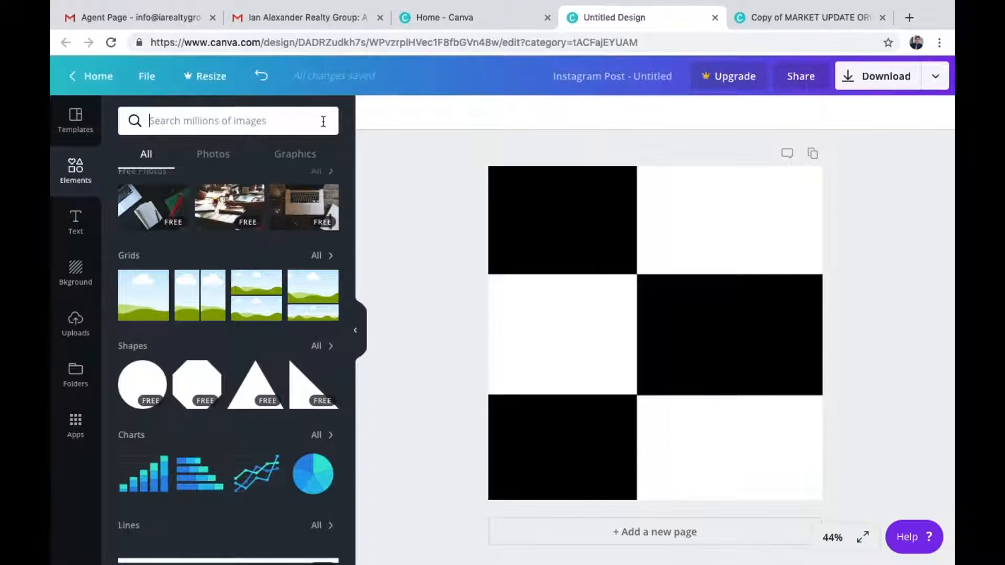
left_click(151, 302)
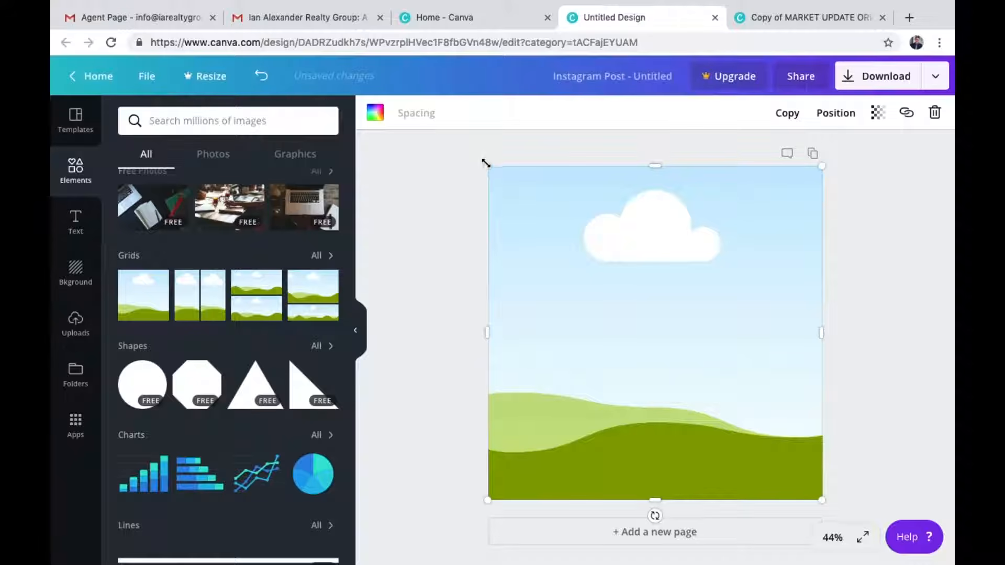
left_click_drag(487, 166, 638, 372)
left_click_drag(778, 451, 821, 227)
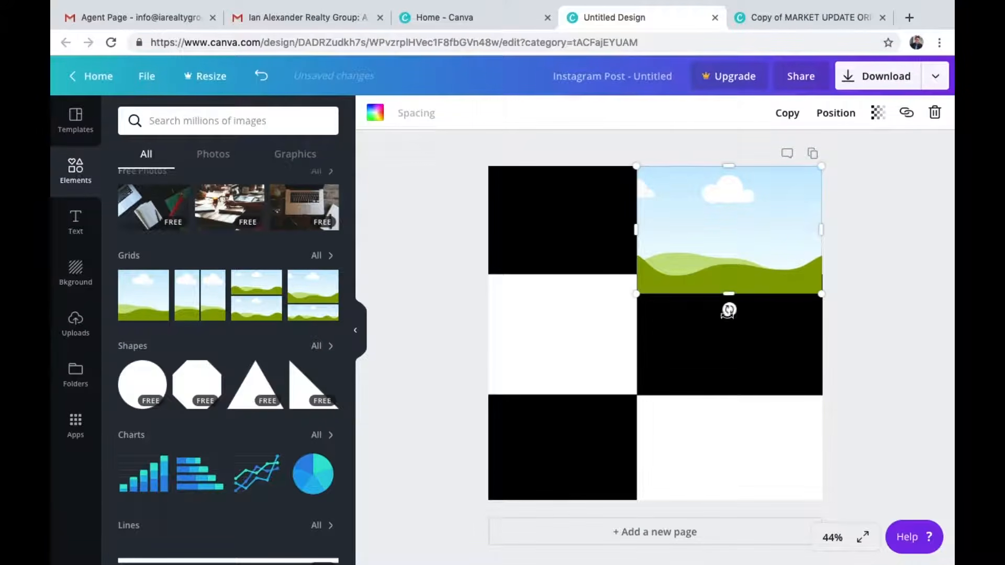
left_click_drag(729, 279, 729, 271)
left_click_drag(820, 220, 826, 219)
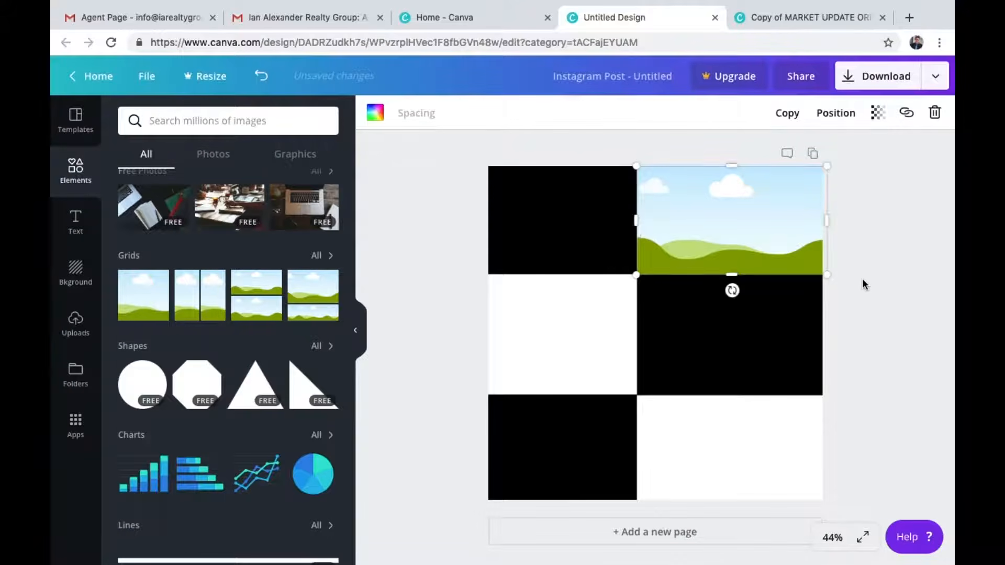
left_click(862, 281)
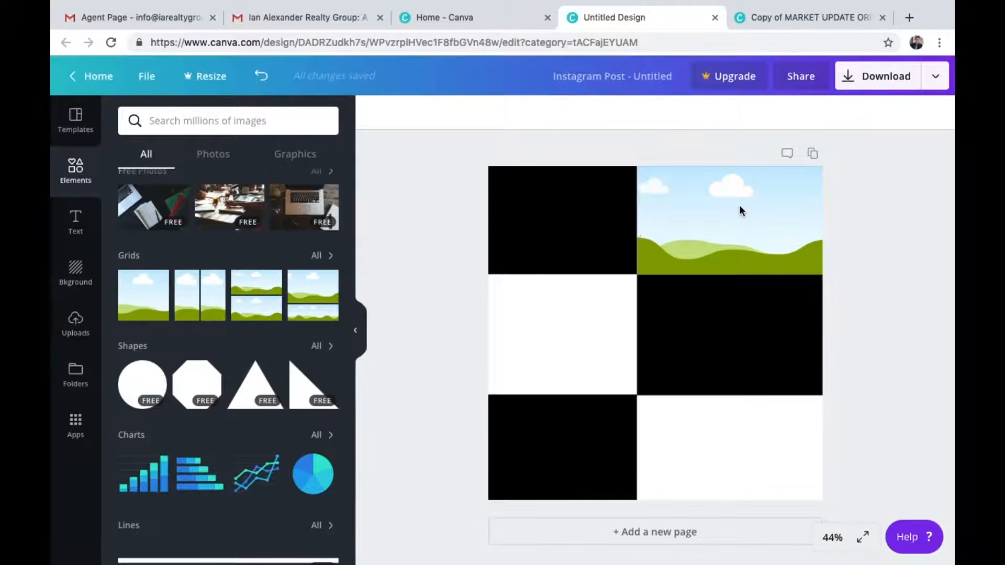
Add another single-image grid frame and fit it into the bottom-middle cell beside the bottom-left black square
left_click(785, 18)
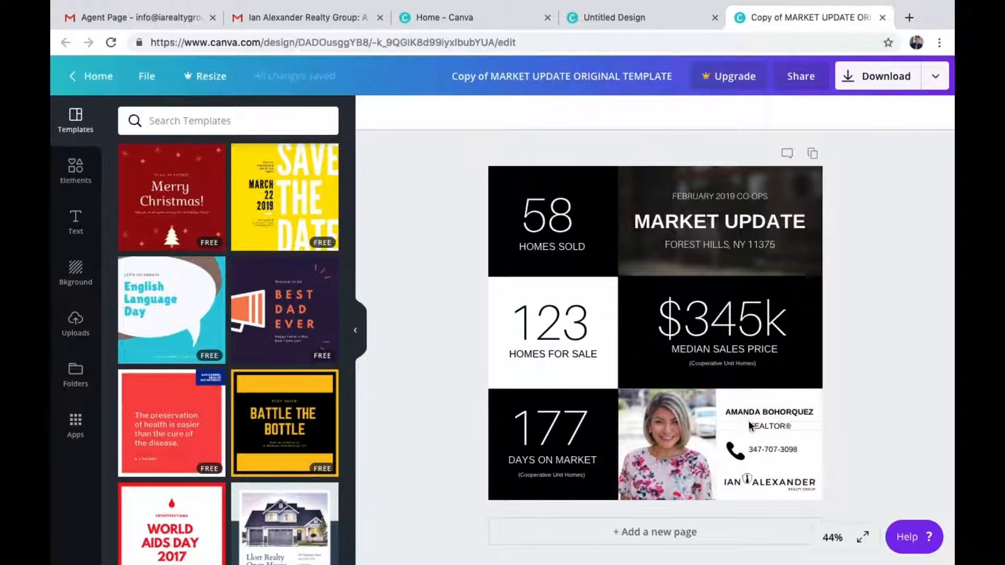
left_click(649, 18)
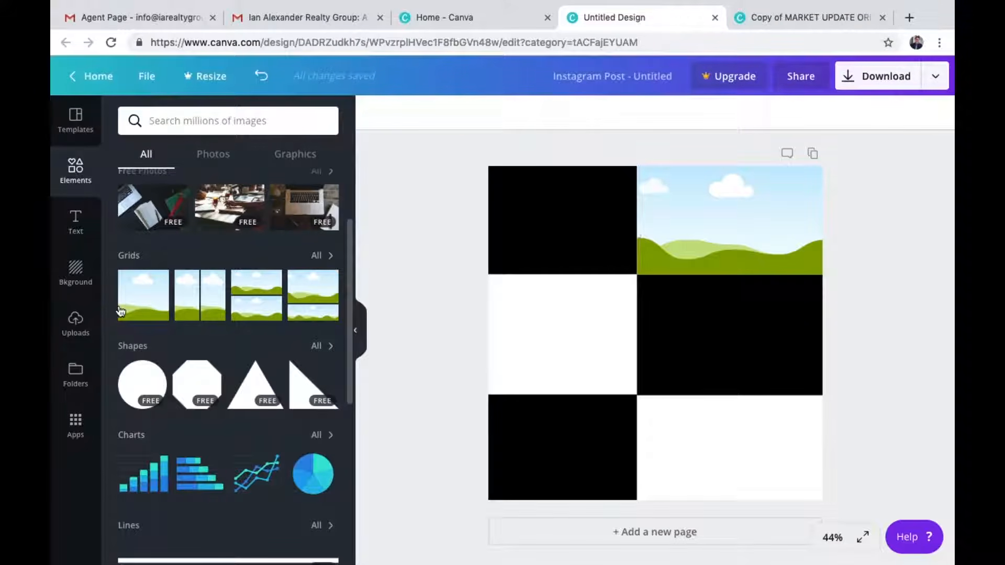
left_click(149, 304)
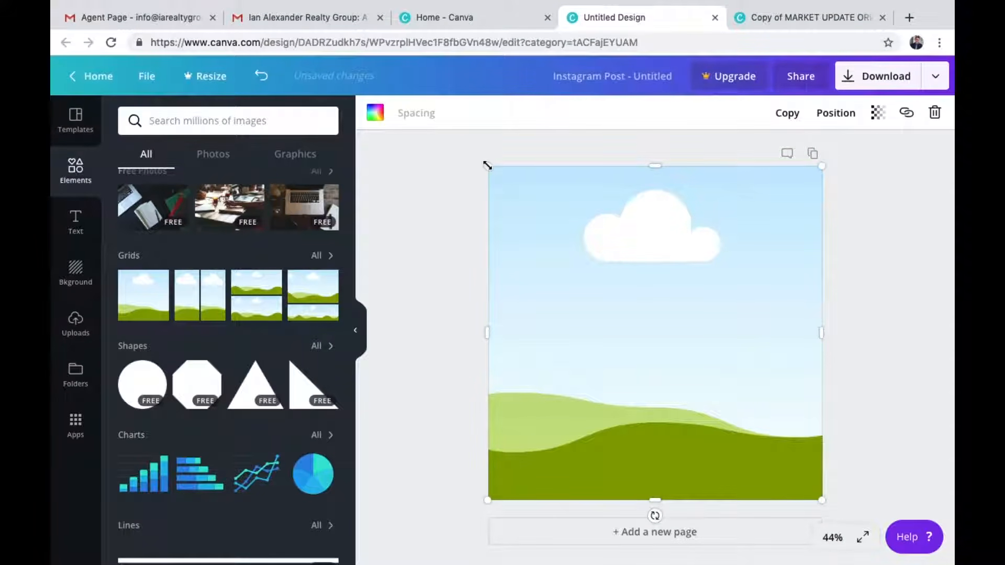
left_click_drag(487, 167, 680, 417)
left_click_drag(684, 504, 685, 503)
mouse_move(731, 445)
left_mouse_down()
mouse_move(713, 445)
mouse_move(721, 442)
left_mouse_up()
left_click(888, 368)
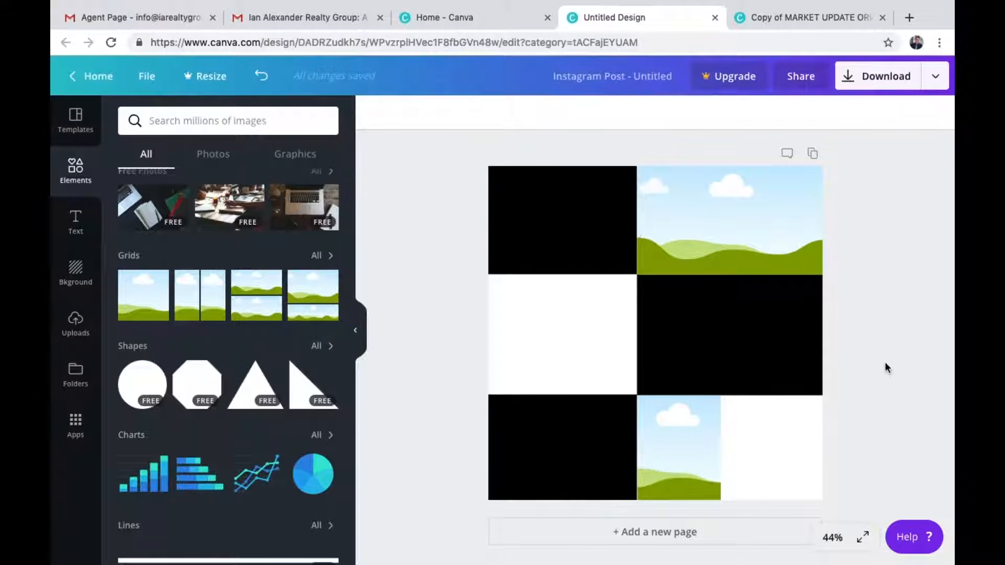
Narrow the left column's black squares and widen the middle-right black square leftward to meet them
key("ctrl+Tab")
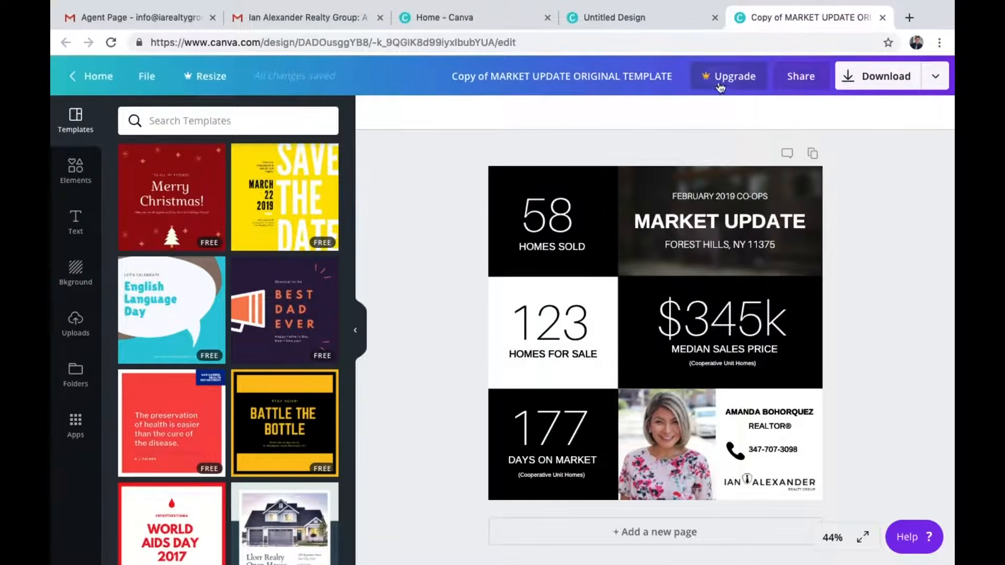
left_click(667, 23)
left_click(579, 242)
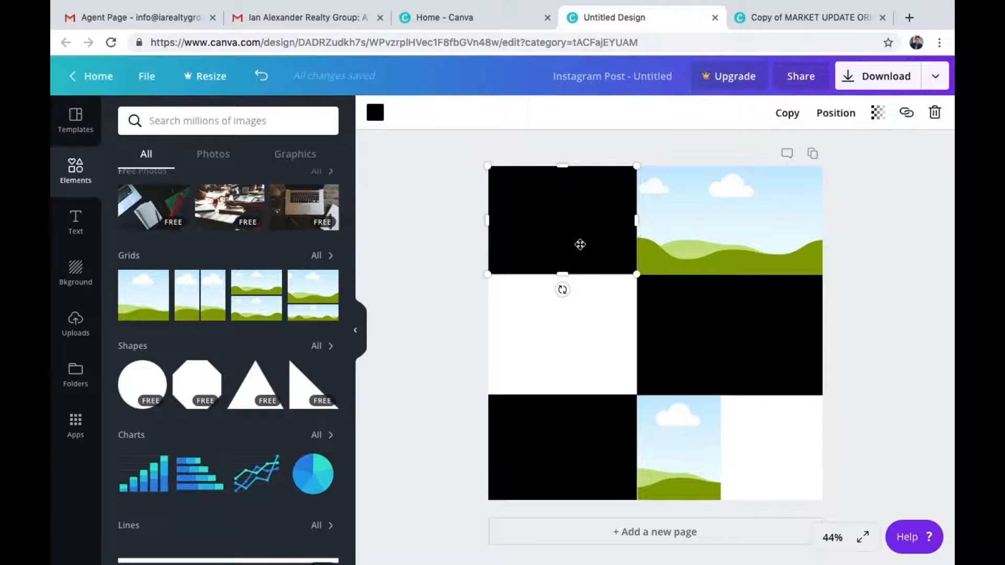
left_click(610, 419, "shift")
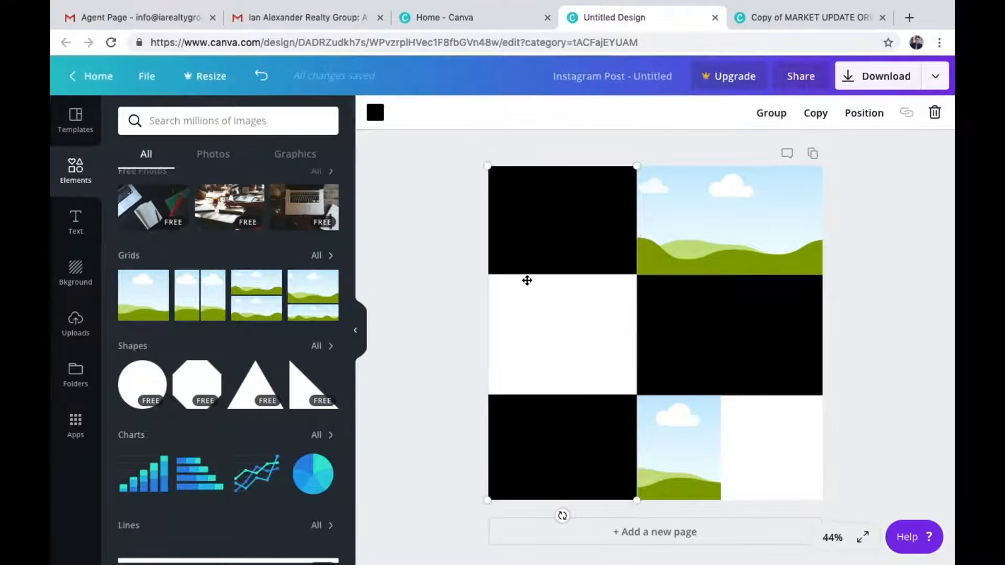
left_click(589, 191)
left_click_drag(638, 221, 611, 222)
left_click(583, 434)
left_click_drag(636, 447, 613, 447)
left_click(676, 336)
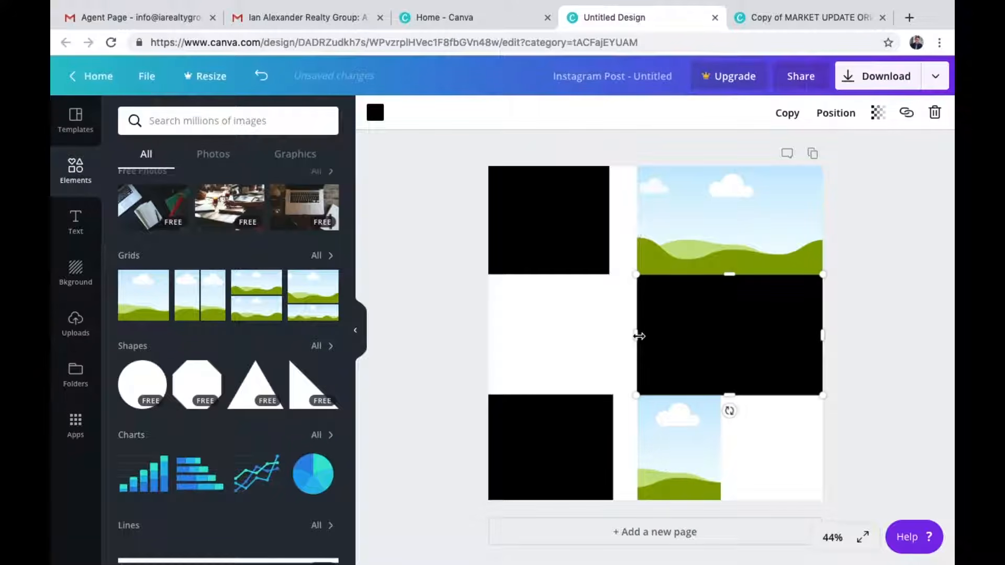
left_click_drag(624, 336, 607, 335)
left_click(611, 460)
left_click_drag(614, 449, 610, 447)
Widen both grid frames leftward to the new column edge and pull the bottom frame's right edge in
left_click(685, 226)
left_click_drag(632, 223, 608, 223)
left_click(668, 486)
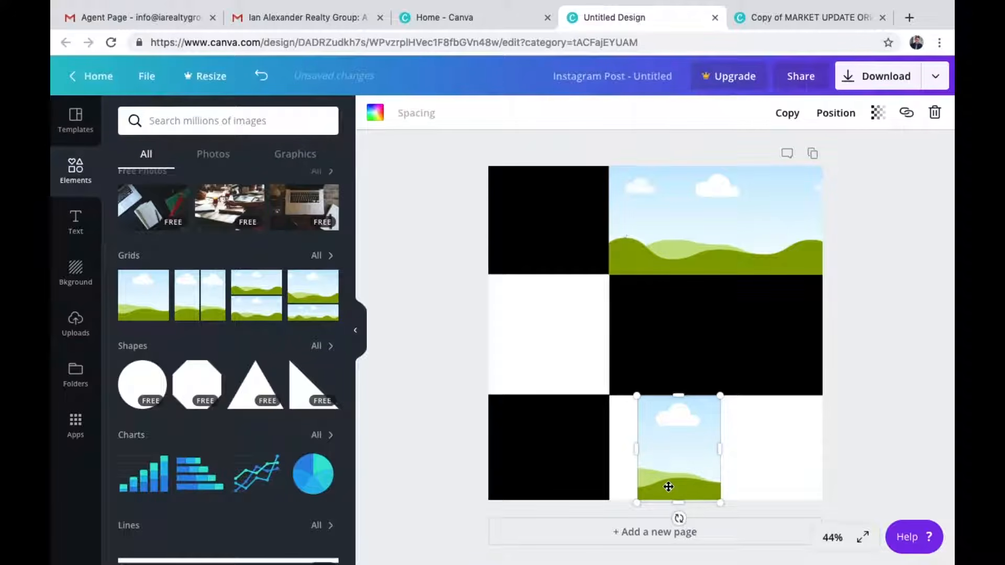
left_click_drag(637, 451, 608, 452)
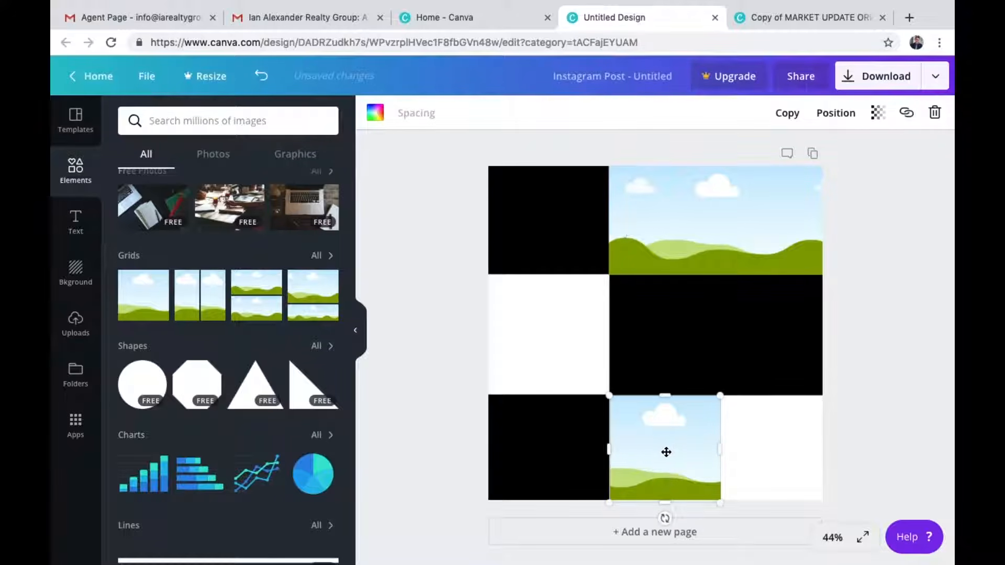
left_click_drag(720, 448, 696, 449)
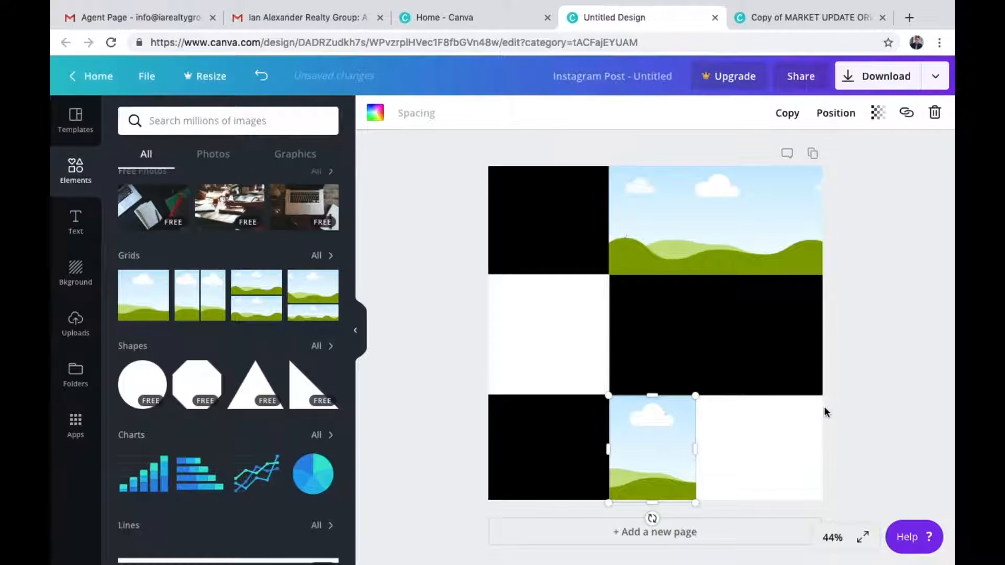
left_click(867, 403)
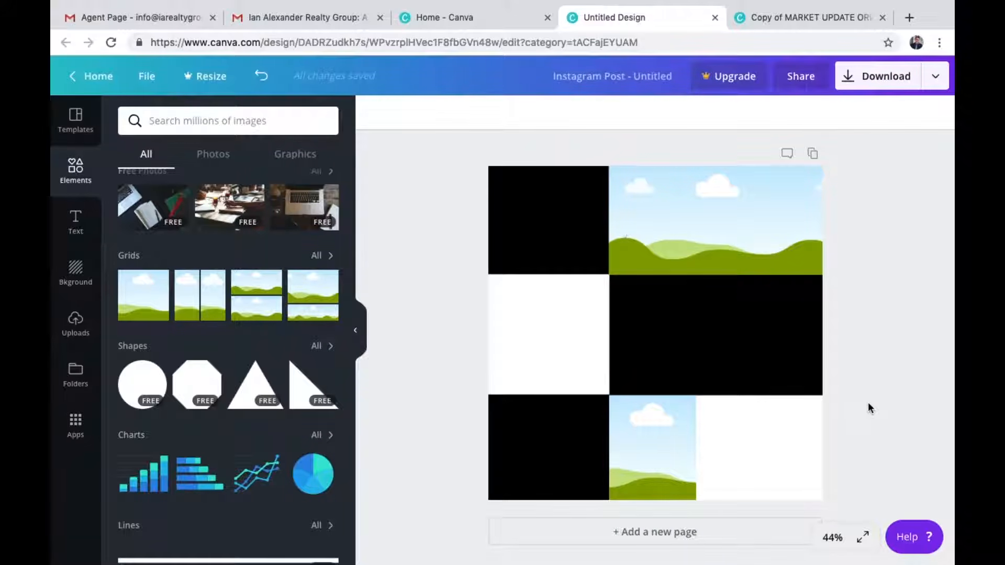
Realign the bottom-left square and stretch the top-right grid frame down to match the taller top row
left_click(559, 429)
left_click_drag(547, 394, 550, 395)
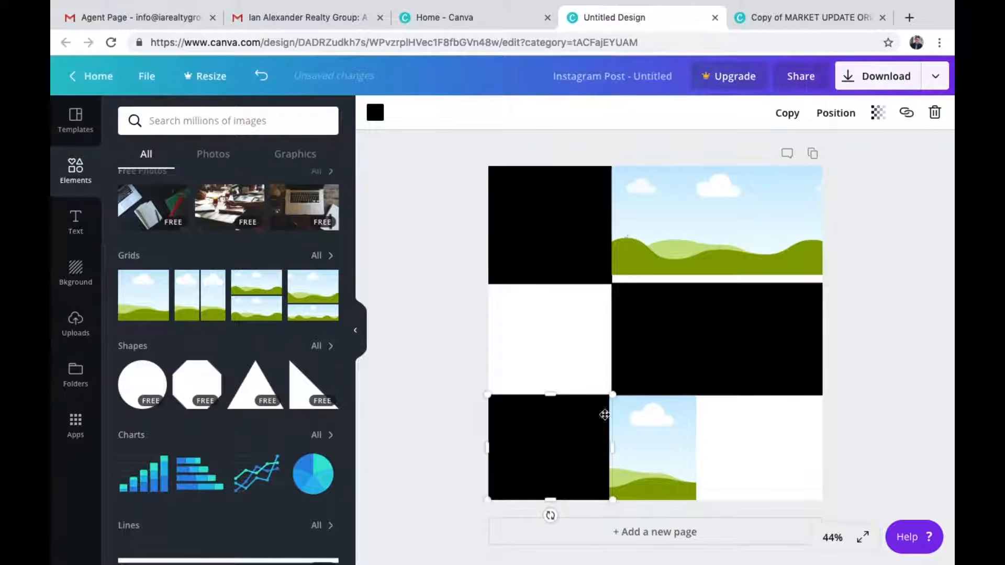
left_click(657, 433)
mouse_move(609, 448)
left_mouse_down()
mouse_move(638, 450)
mouse_move(607, 448)
left_mouse_up()
left_click(604, 449)
left_click(622, 452)
left_click(755, 229)
left_click_drag(718, 275, 718, 286)
left_click(922, 330)
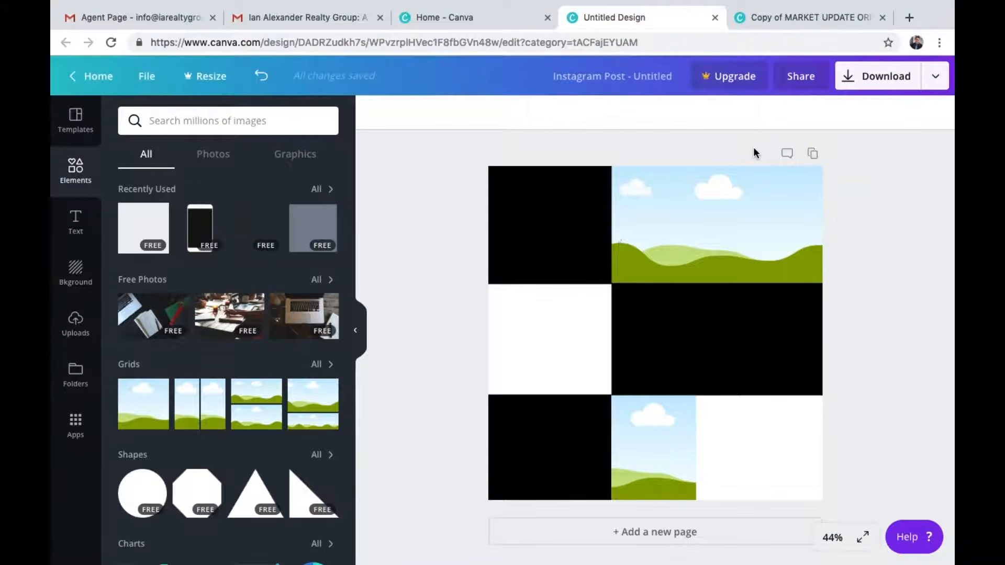
Add a heading text box and move it into the top-left black cell
left_click(808, 20)
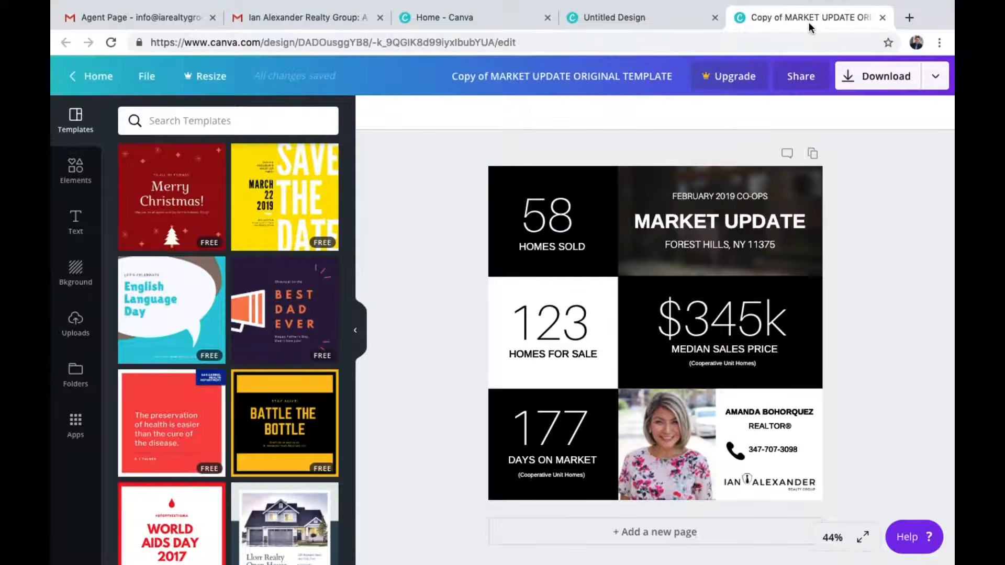
left_click(547, 222)
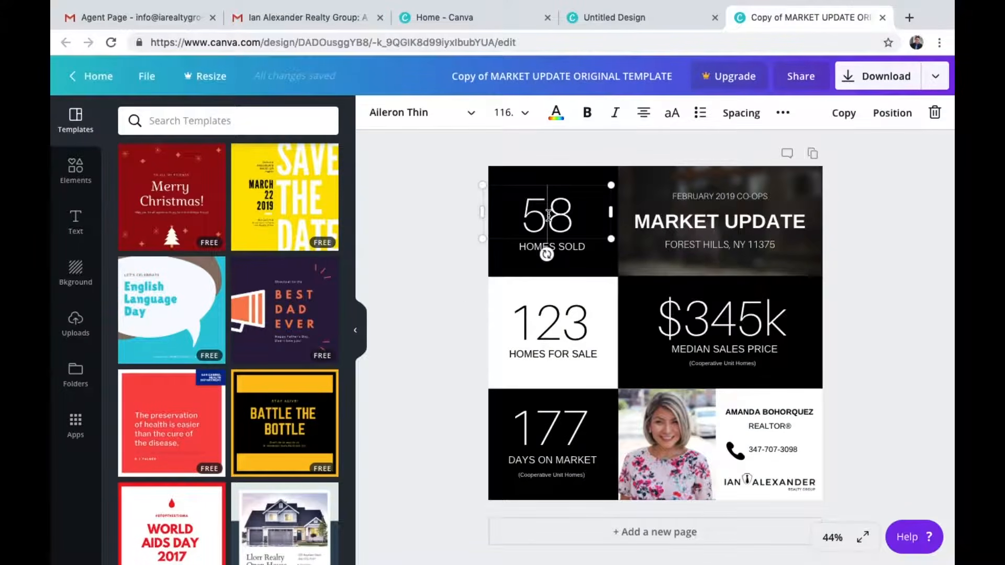
left_click(569, 246)
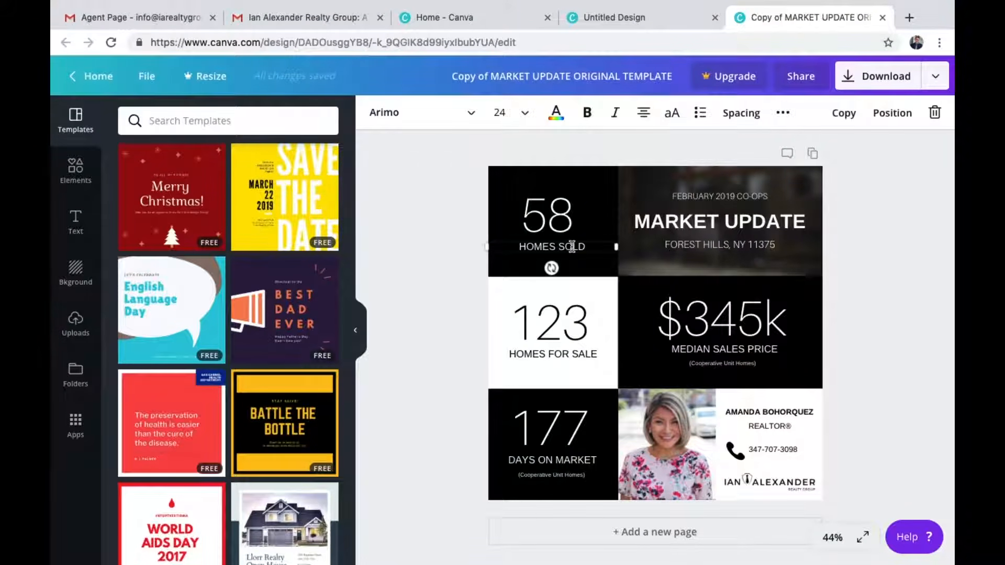
key("ctrl+shift+Tab")
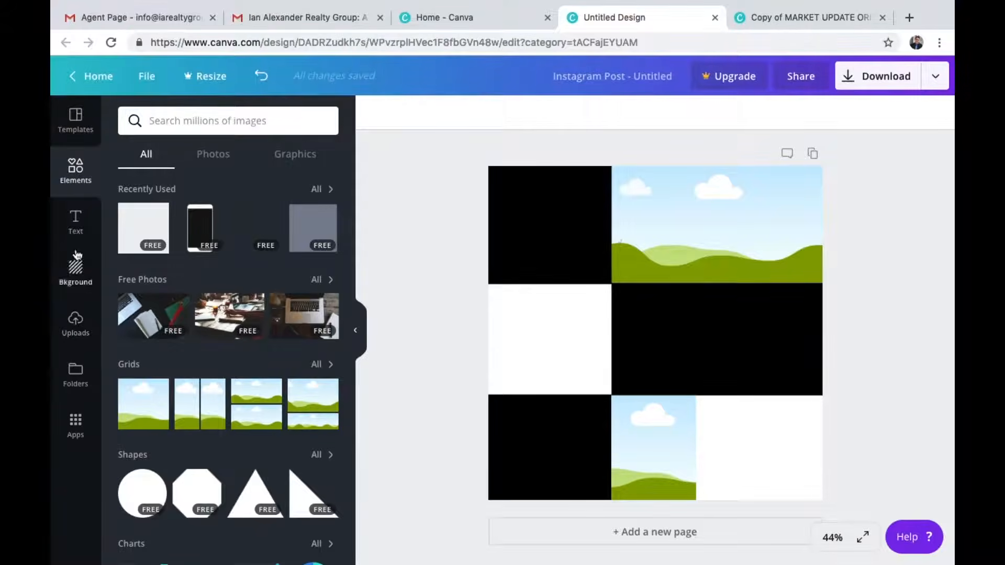
left_click(76, 221)
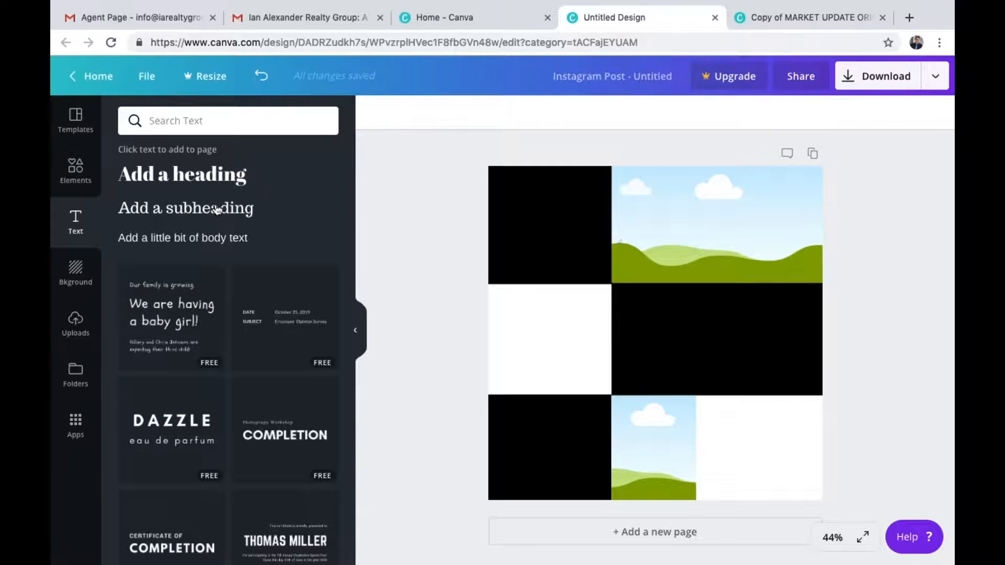
left_click(222, 179)
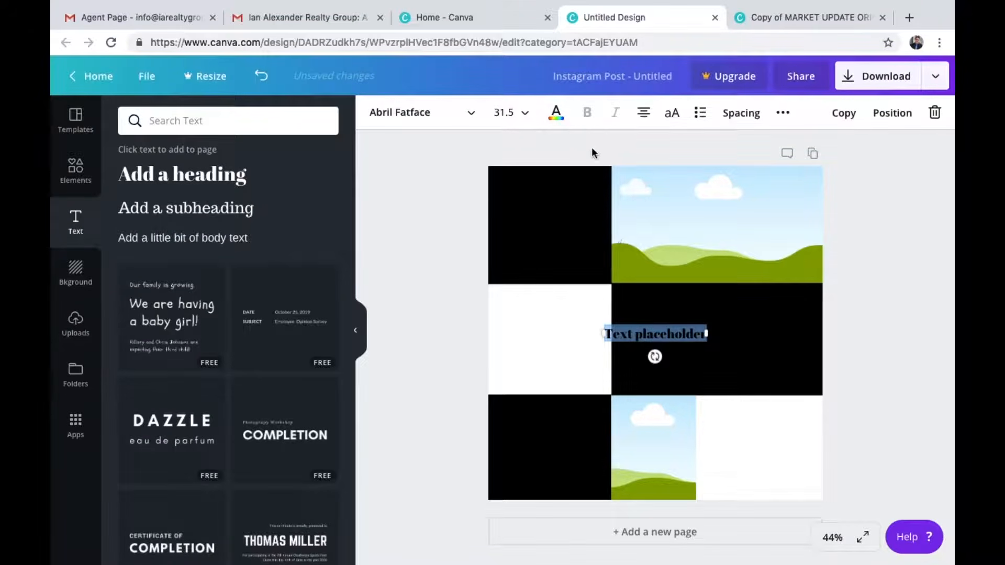
left_click(556, 112)
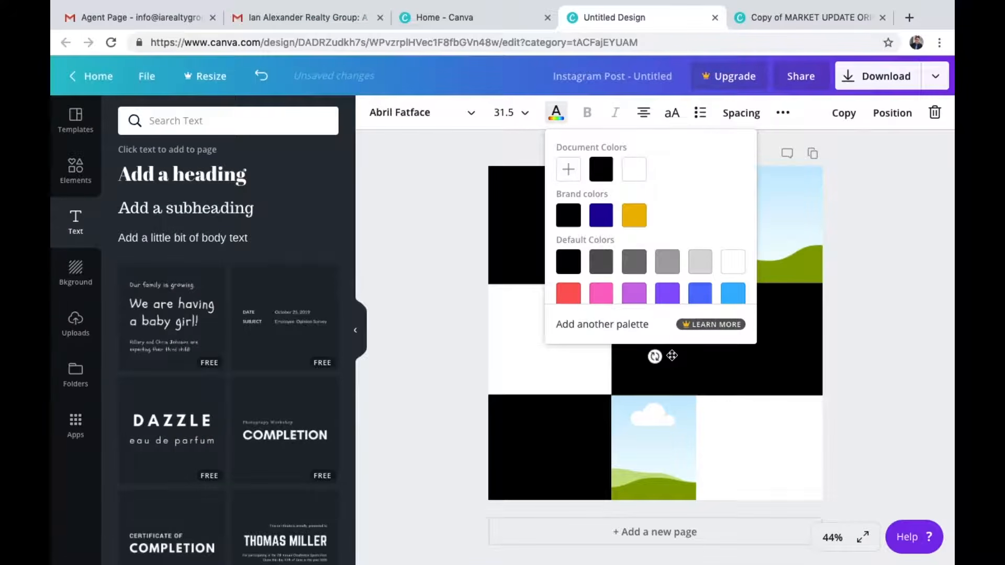
left_click(865, 289)
left_click(680, 334)
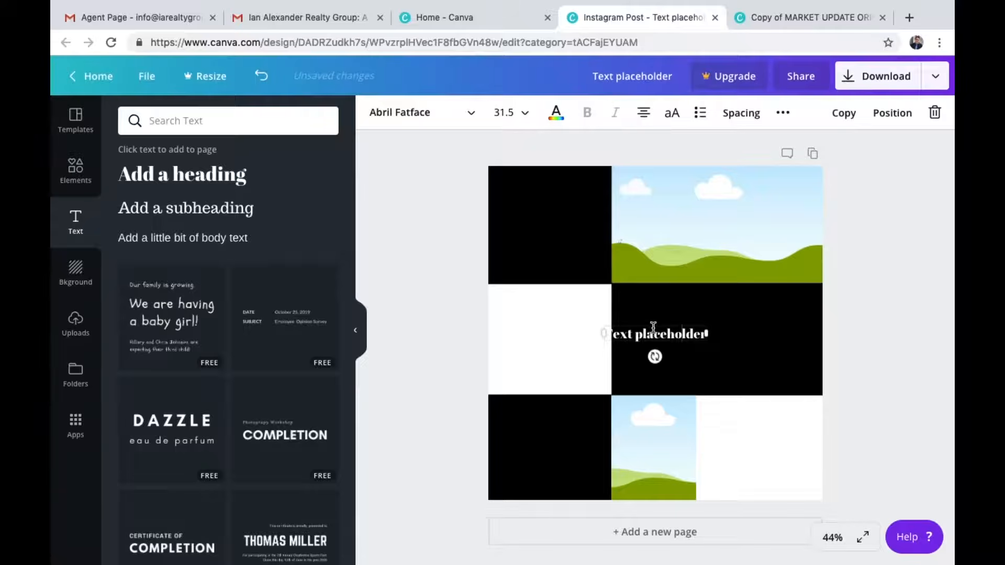
left_click_drag(653, 324, 544, 208)
Set the heading's font to ABeeZee and replace its text with 50
left_click(470, 113)
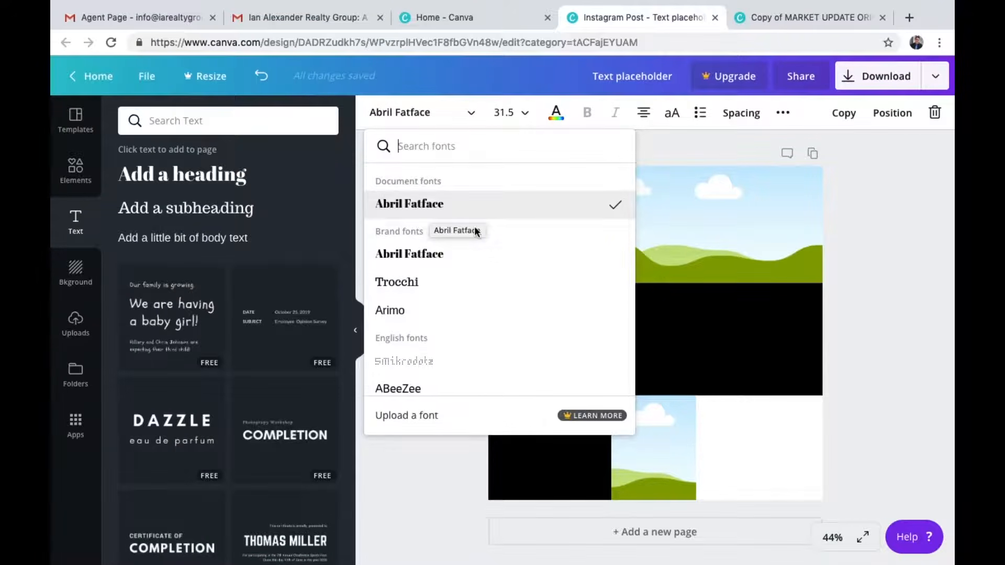
scroll(513, 293, "down", 3)
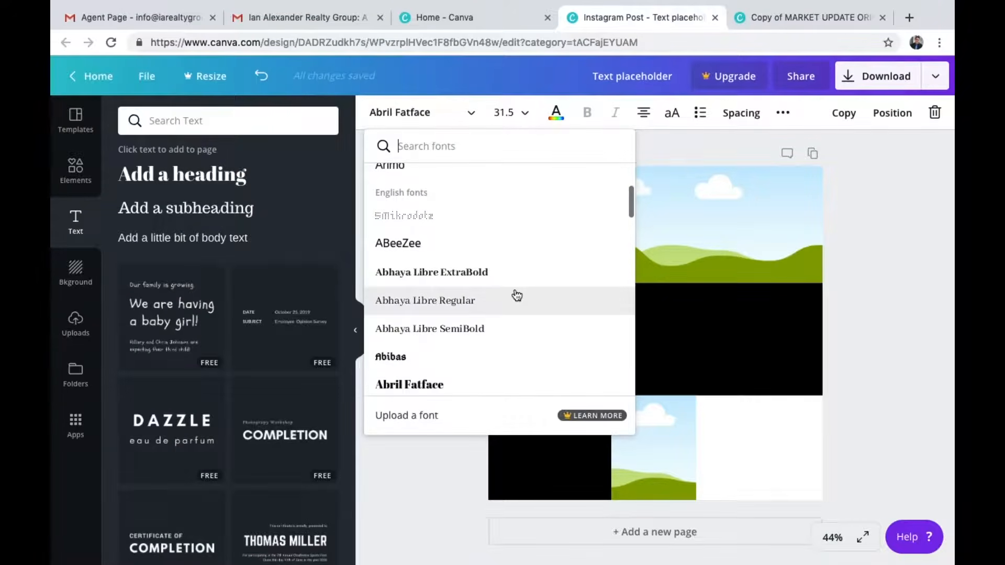
left_click(444, 244)
double_click(564, 235)
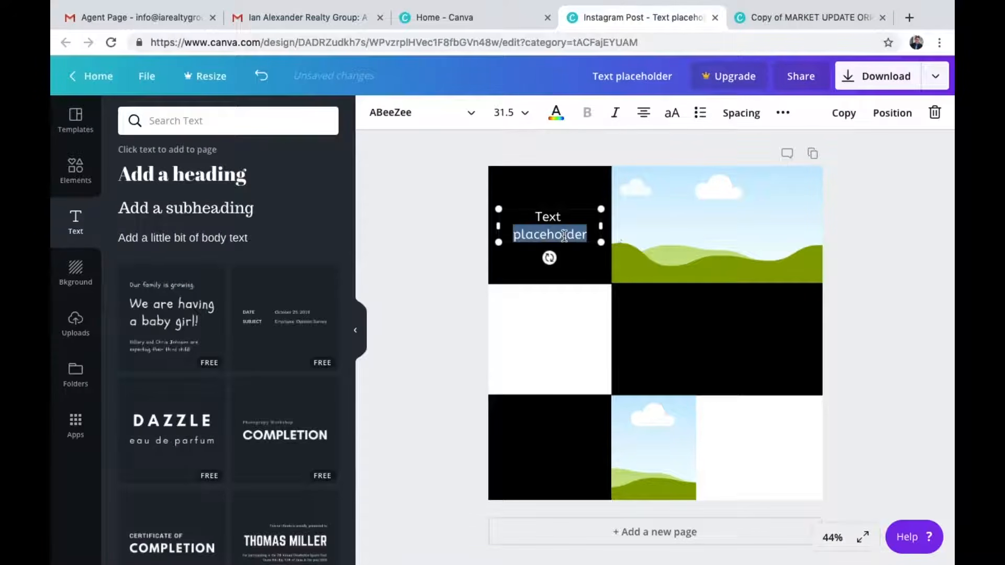
triple_click(564, 236)
type("50")
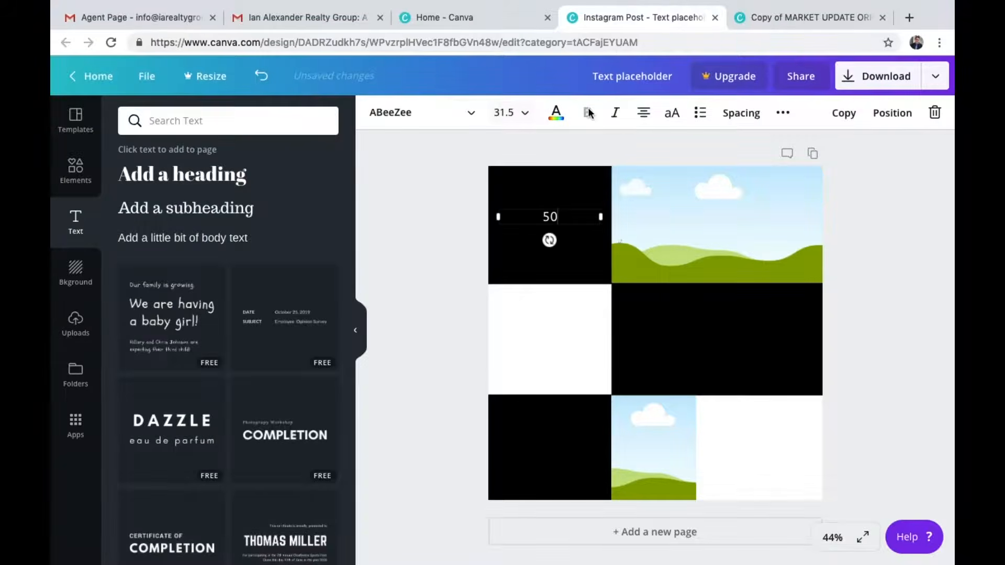
Set the 50 text's font size to 120
left_click(792, 21)
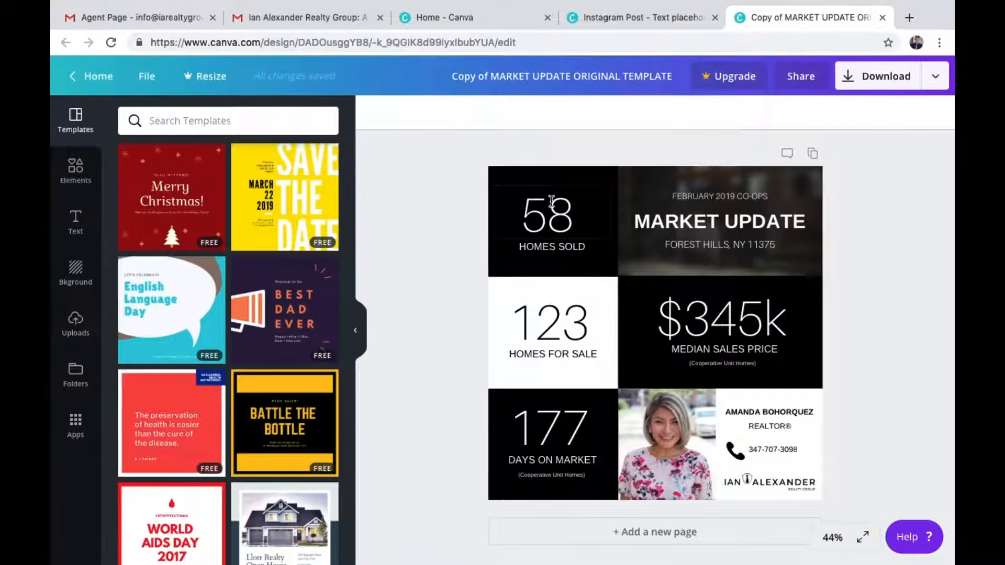
left_click(655, 17)
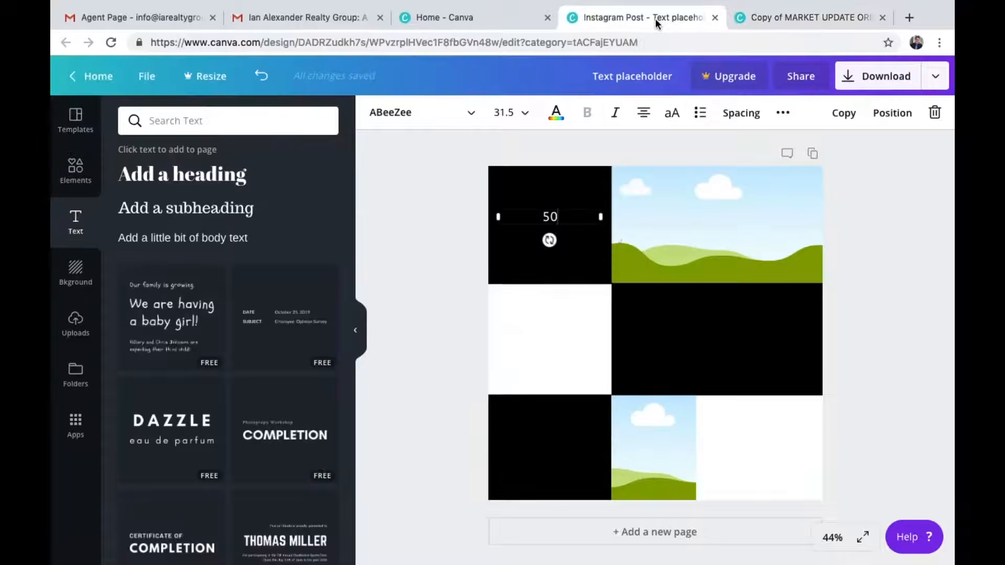
double_click(572, 221)
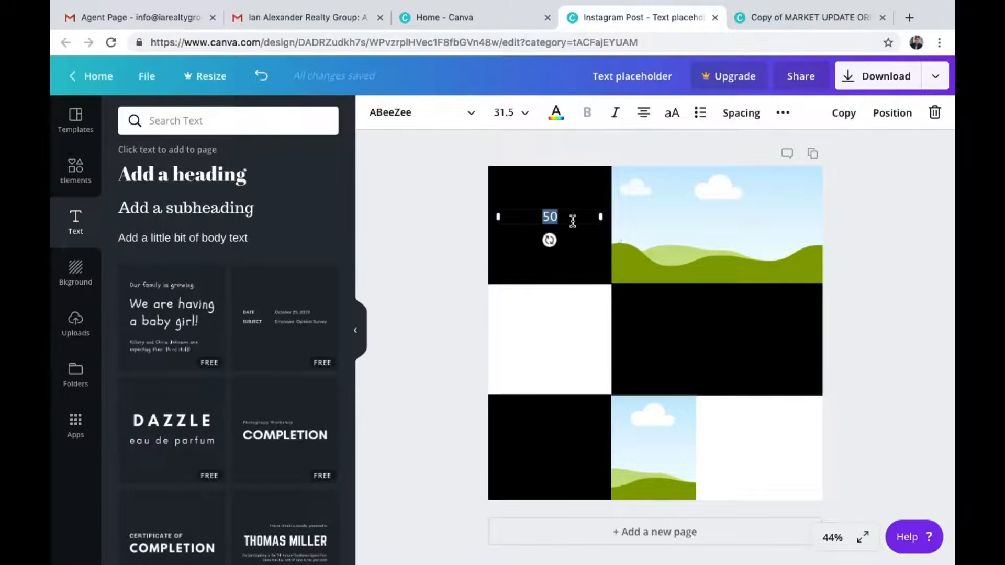
left_click(510, 111)
type("104")
key("Return")
left_click(510, 111)
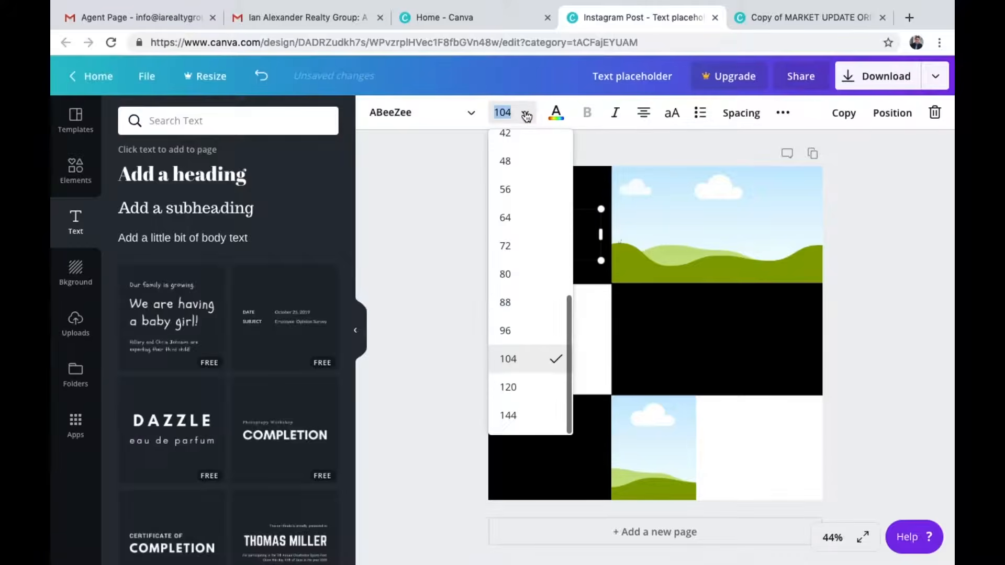
left_click(528, 390)
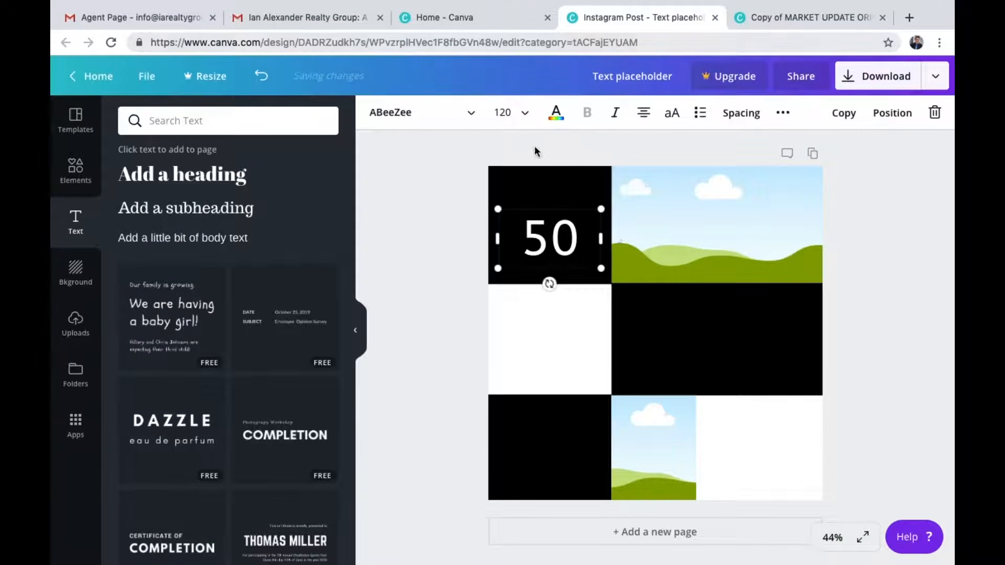
Change the 50 text's font to Aileron Thin to match the template
left_click(805, 21)
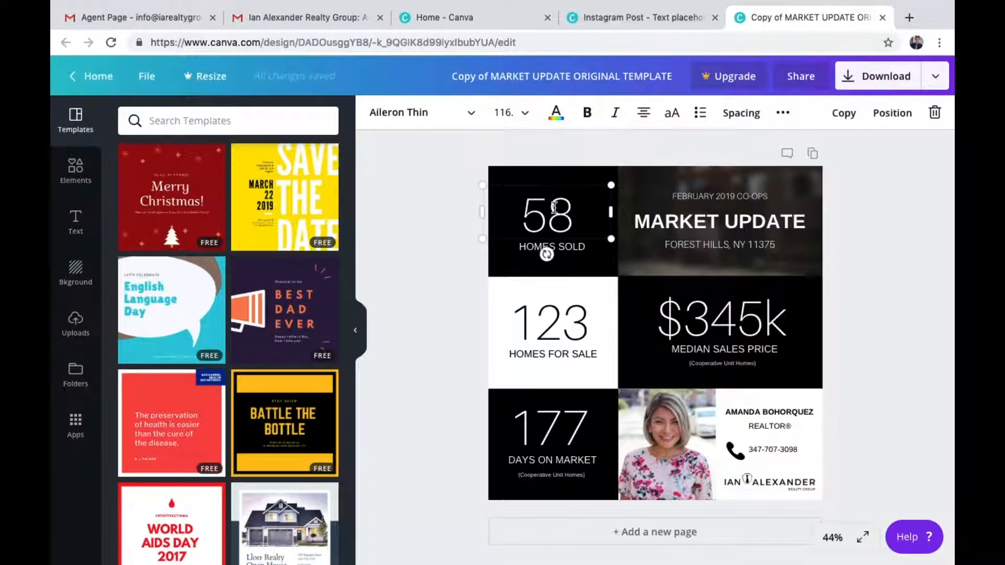
left_click(604, 17)
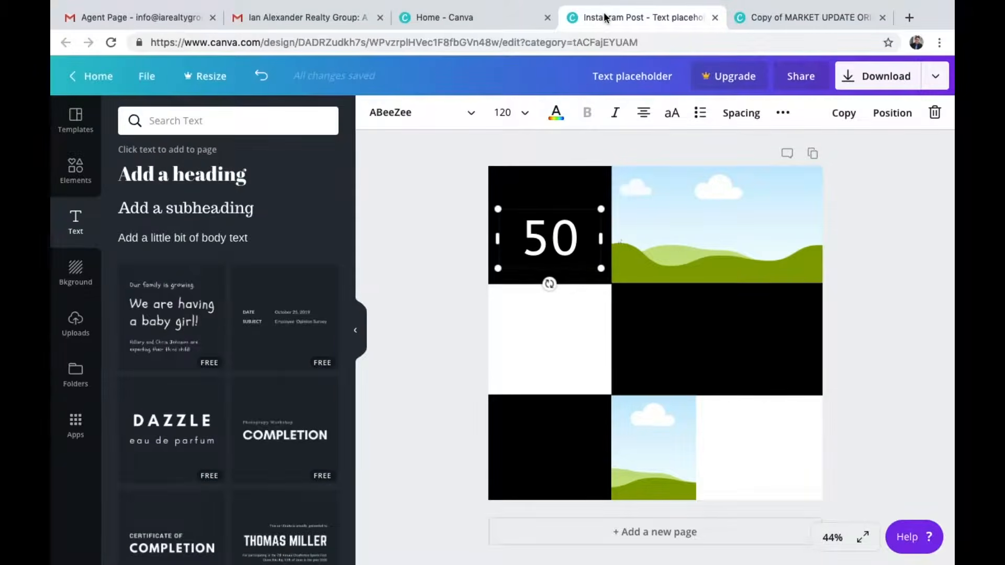
double_click(572, 245)
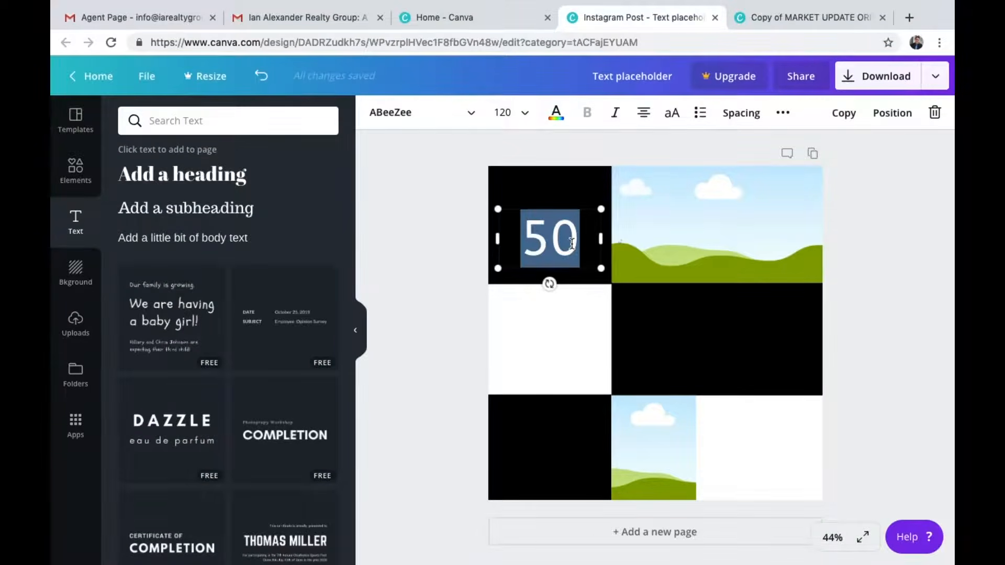
left_click(471, 112)
type("ail")
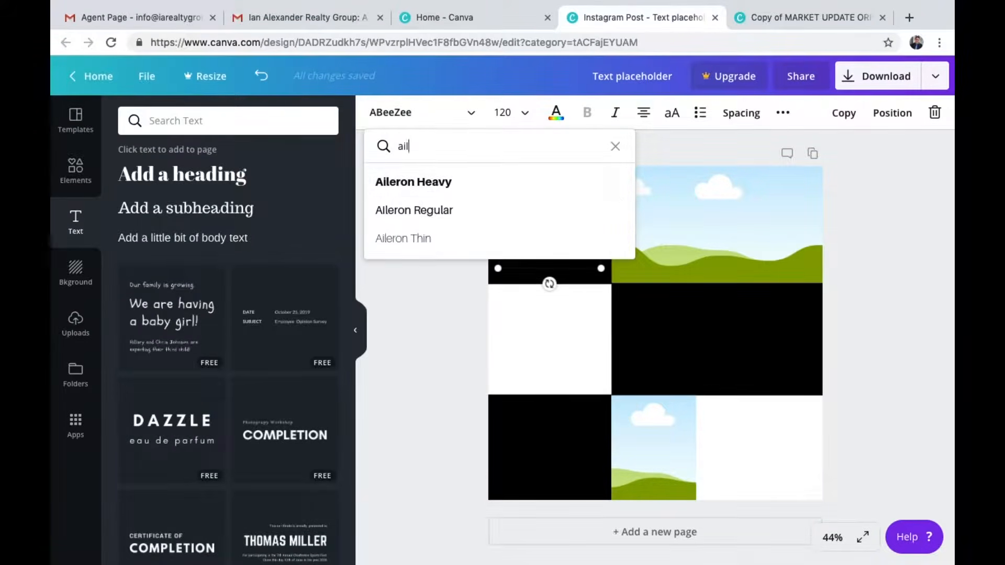
left_click(397, 242)
left_click_drag(561, 201, 561, 183)
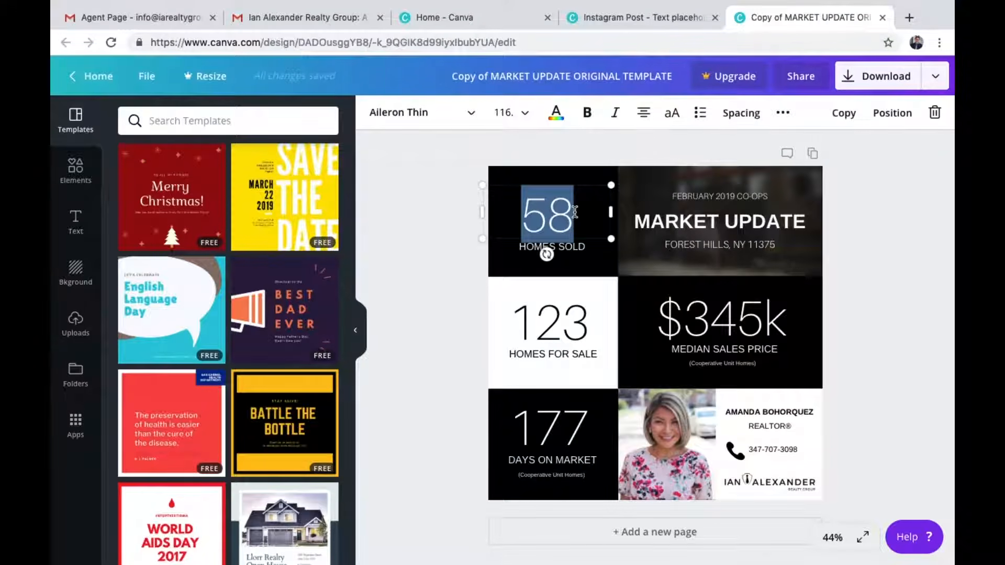
Set the 50 text's font size to 116
left_click(631, 17)
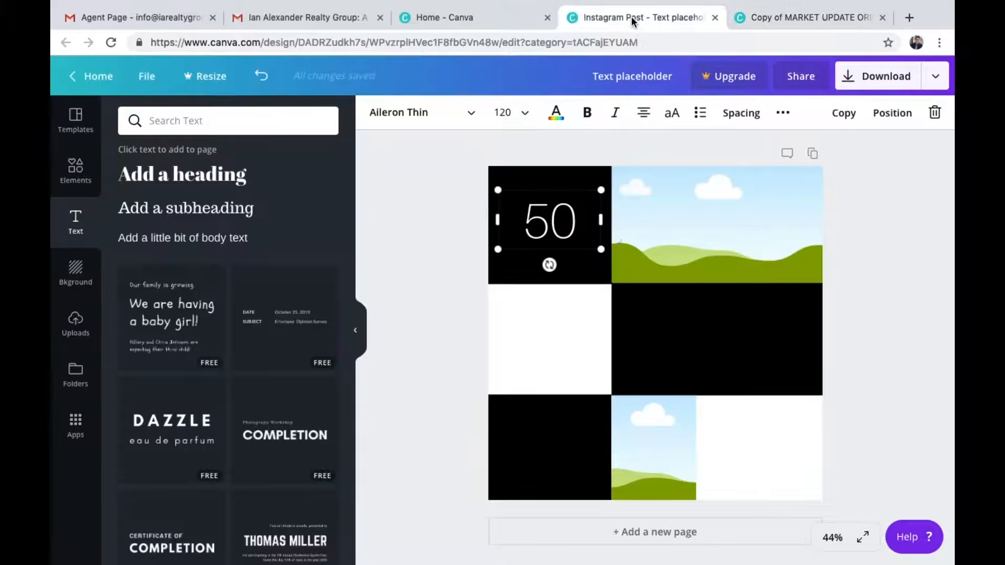
double_click(569, 222)
left_click(502, 112)
type("116")
key("Return")
Widen the 50 text box to span the full width of the top-left black cell
left_click_drag(546, 186, 547, 183)
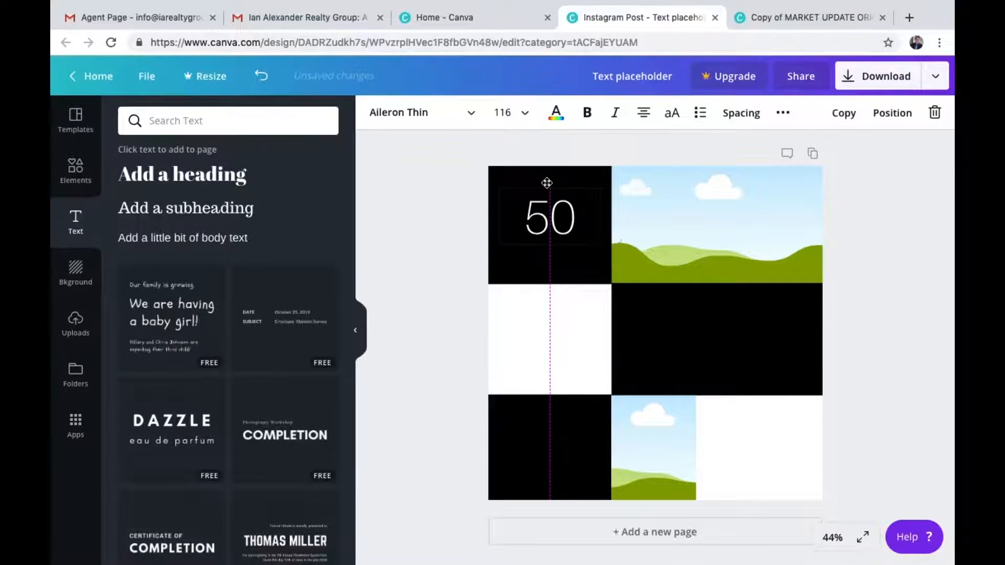
left_click_drag(497, 217, 485, 213)
left_click_drag(603, 218, 610, 216)
left_click(450, 217)
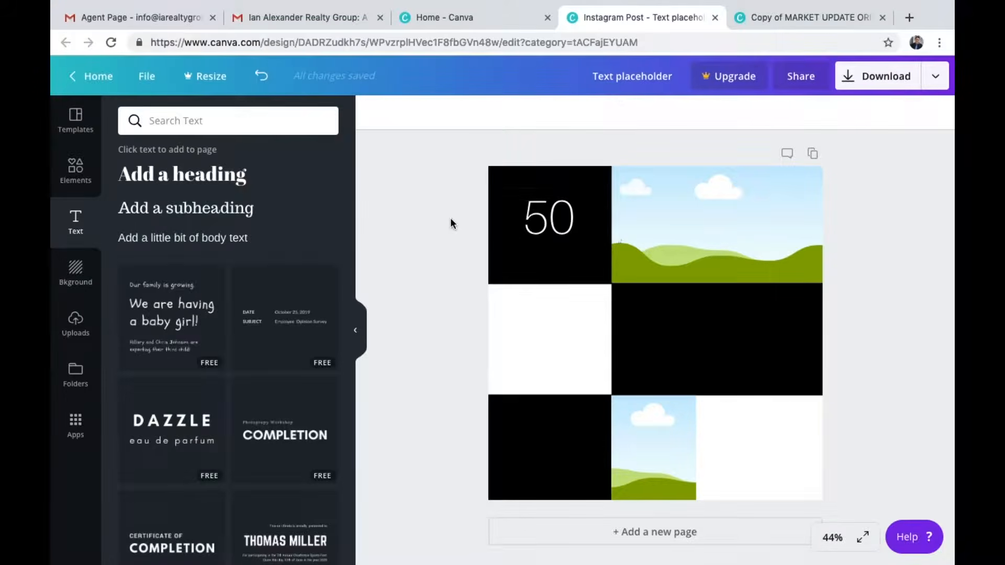
Check the template's label font, then add a new body text box set to Arimo at size 24
key("ctrl+Tab")
triple_click(569, 246)
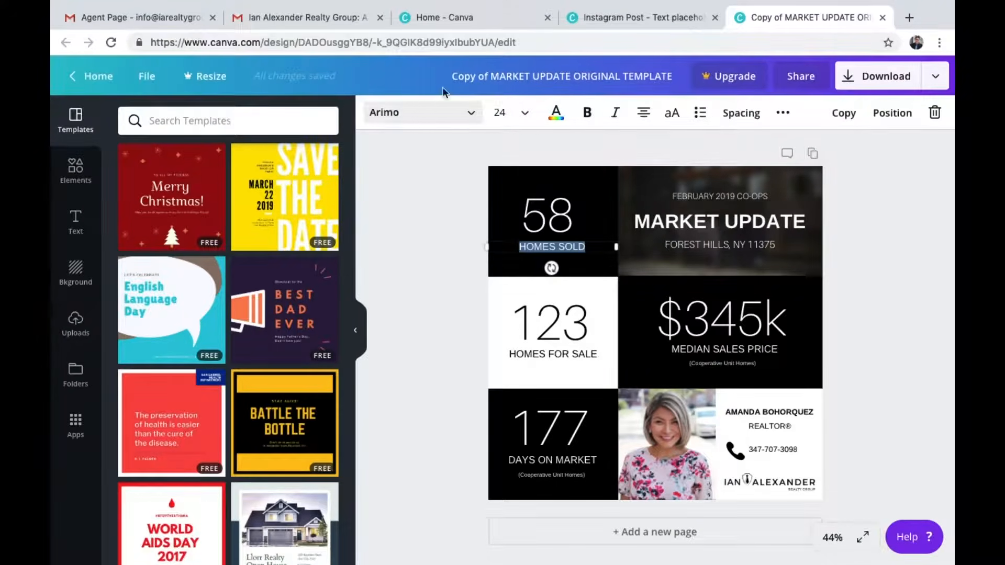
left_click(635, 17)
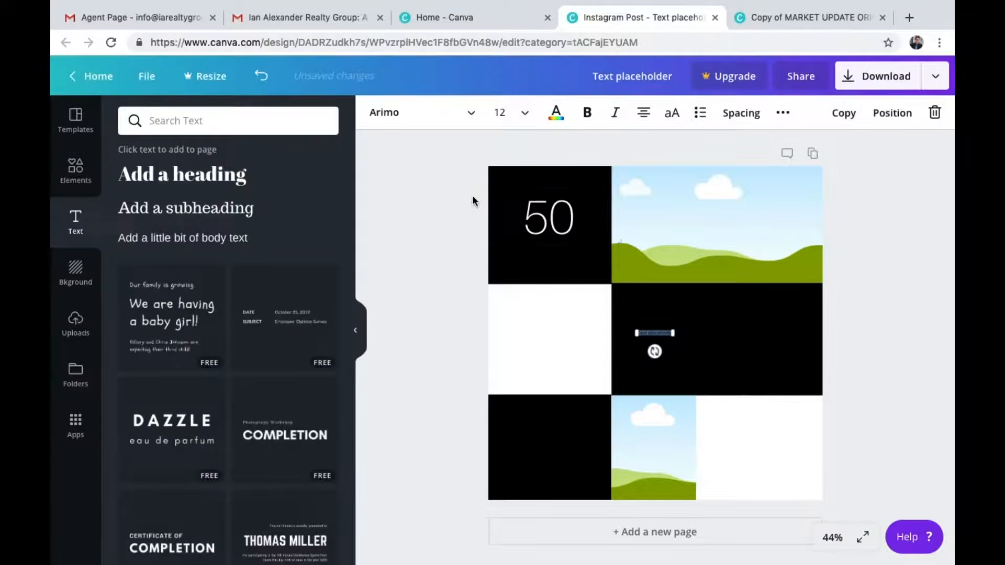
left_click(565, 121)
left_click(635, 173)
left_click(472, 119)
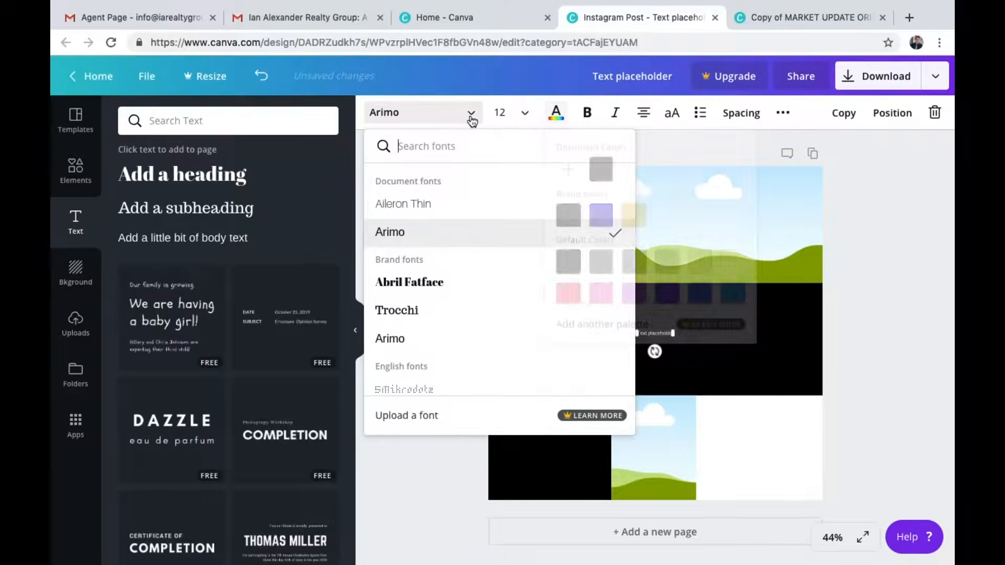
left_click(521, 115)
type("24")
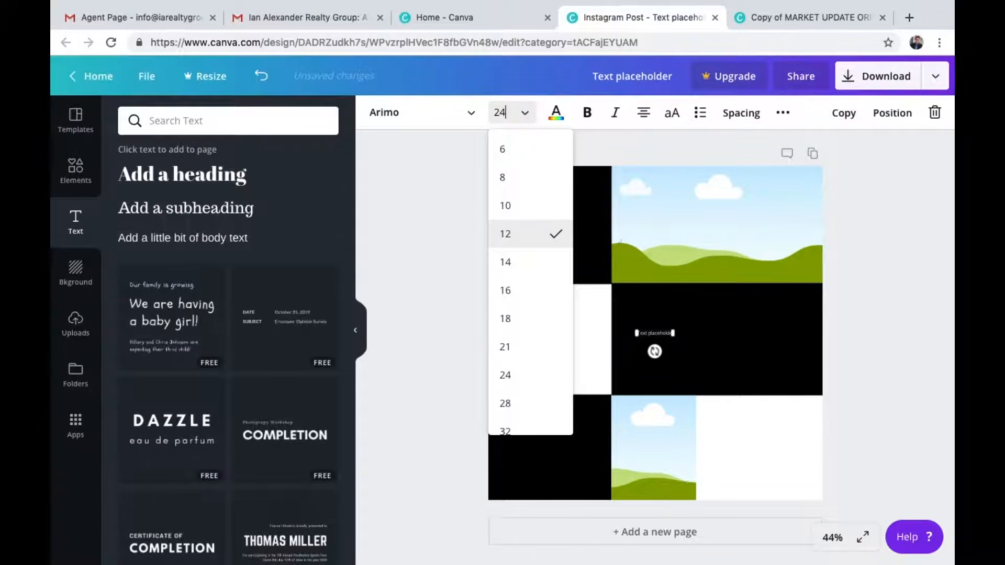
key("Return")
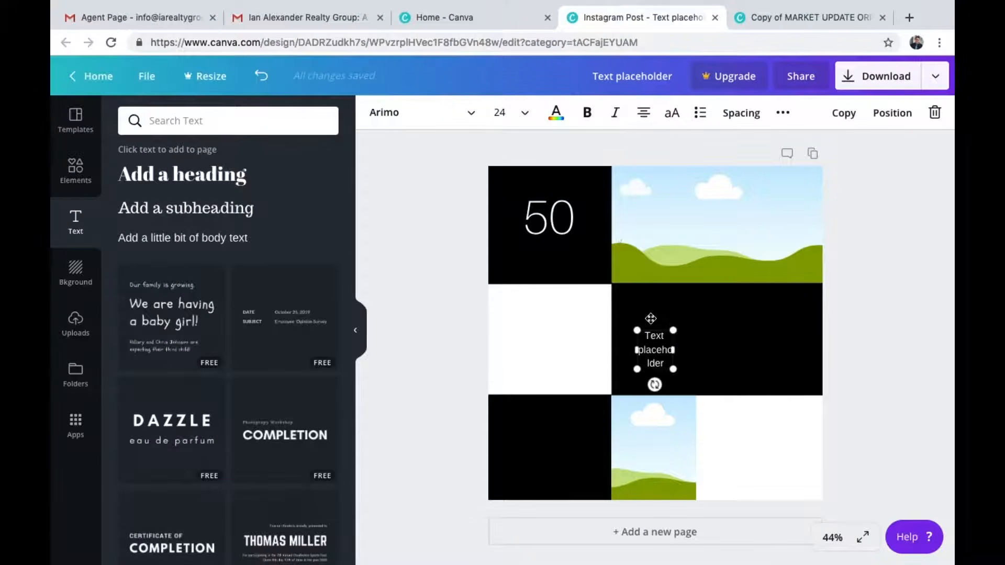
Move the new text box below the 50 and change its text to HOMES SOLD
left_click_drag(649, 328, 611, 256)
triple_click(583, 258)
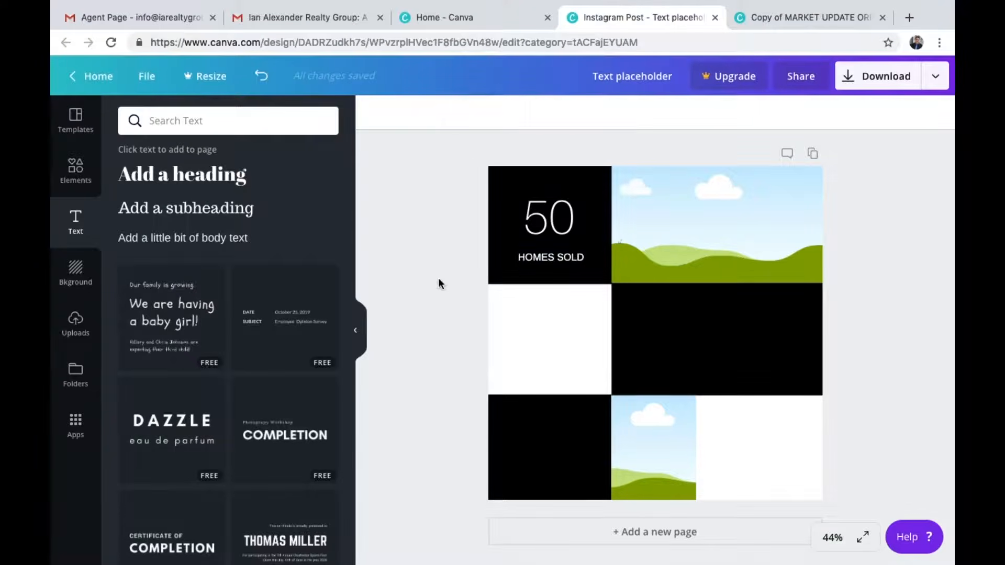
left_click(578, 259)
left_click_drag(578, 260, 579, 254)
left_click(412, 230)
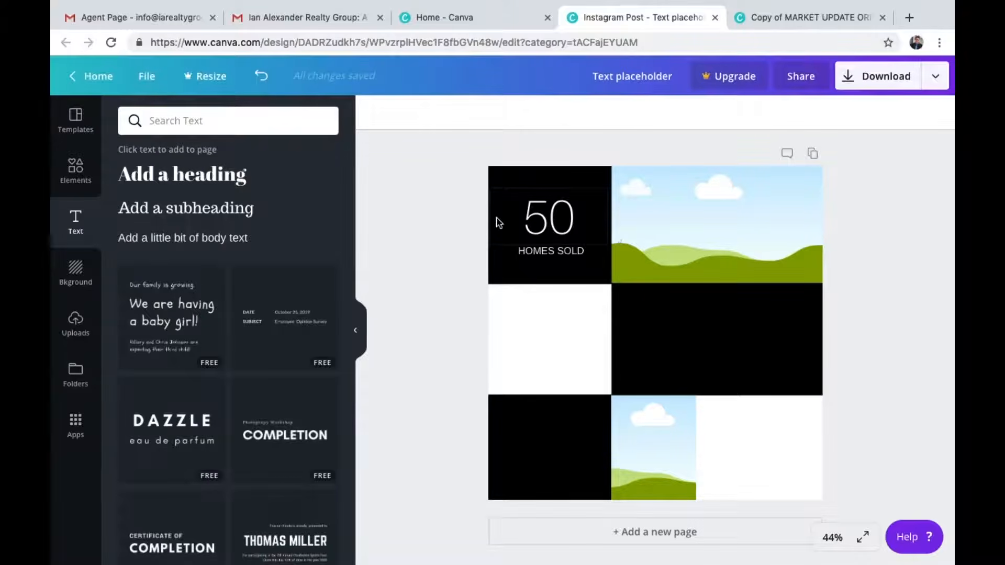
Group the 50 number with its HOMES SOLD label and duplicate the group into the bottom-left black cell
left_click_drag(460, 204, 565, 262)
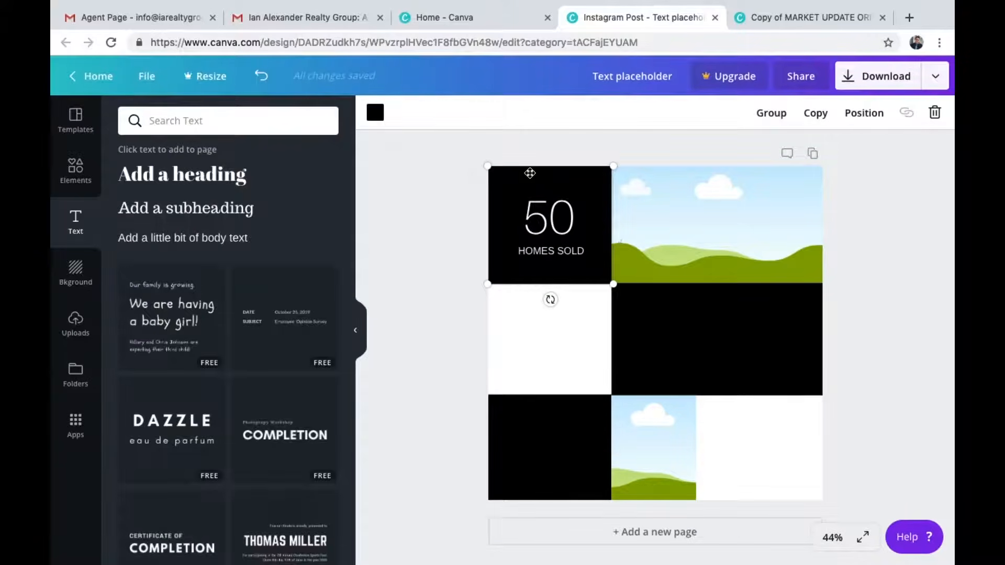
left_click(772, 113)
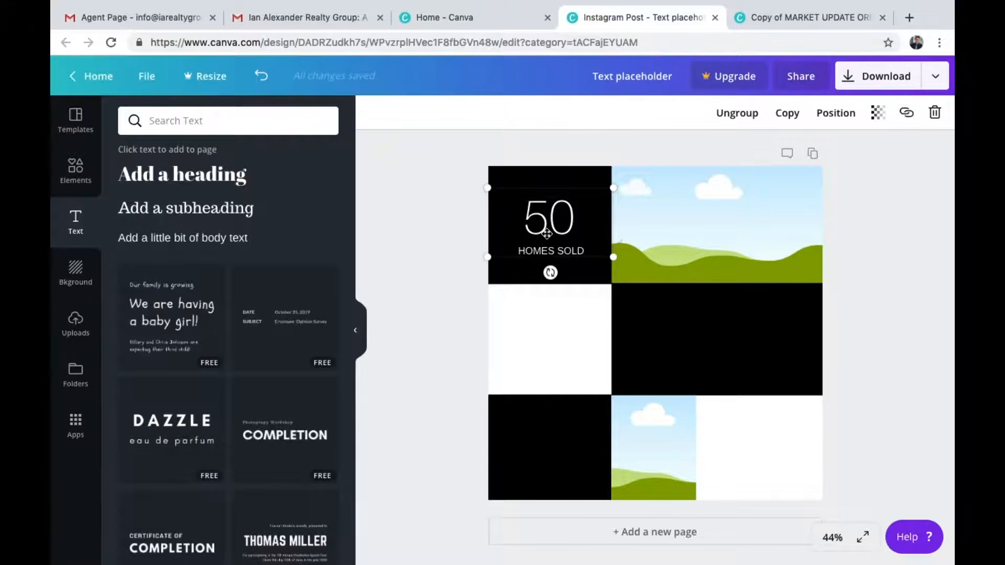
left_click(788, 118)
left_click_drag(540, 253, 531, 465)
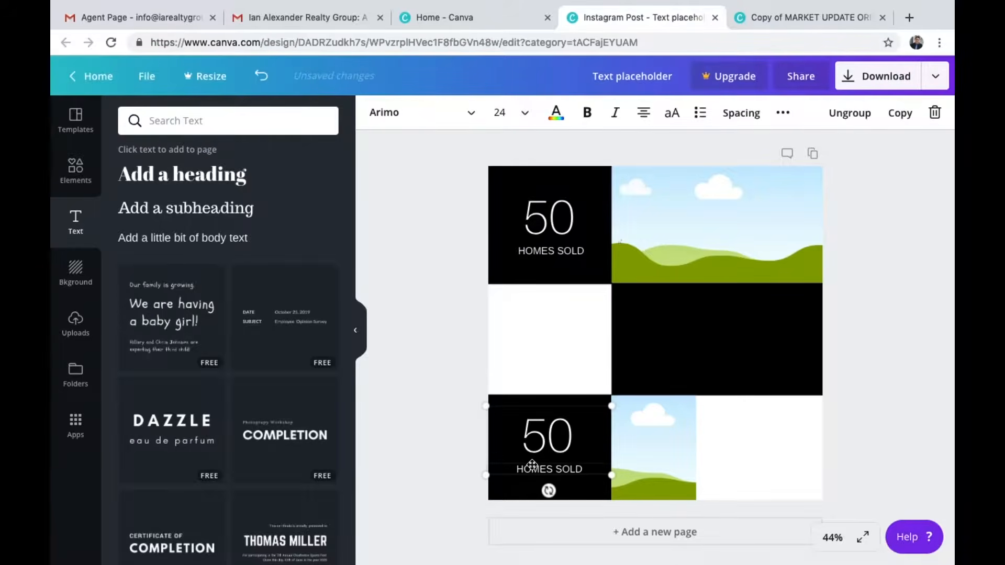
Duplicate the group again, make its text black, and move it into the middle-left white cell
left_click(905, 113)
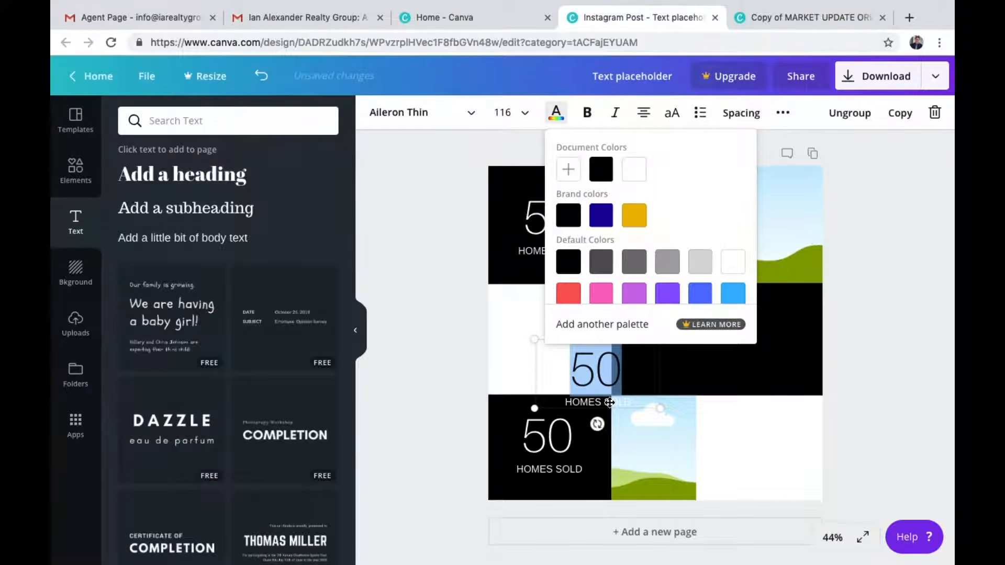
triple_click(610, 402)
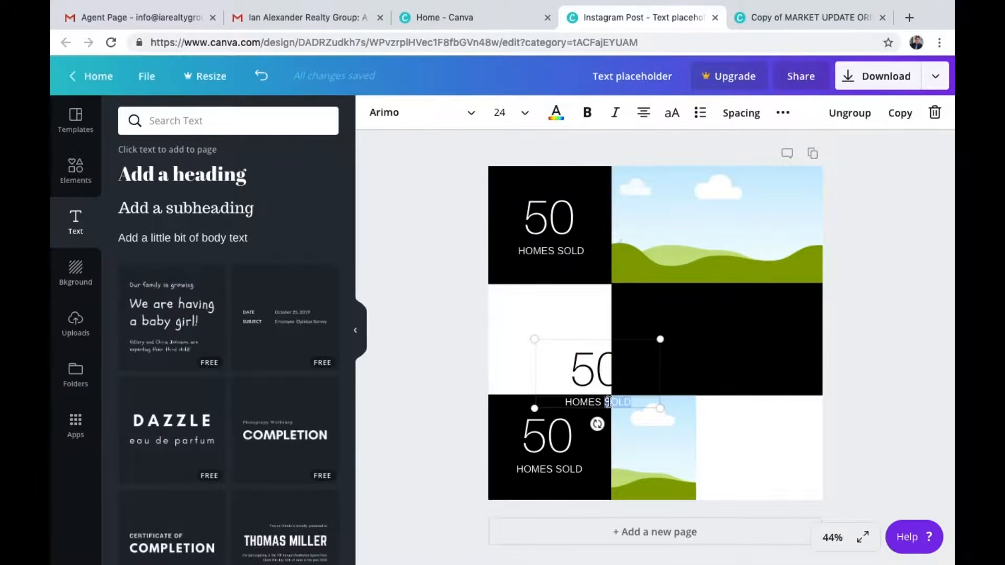
left_click(568, 119)
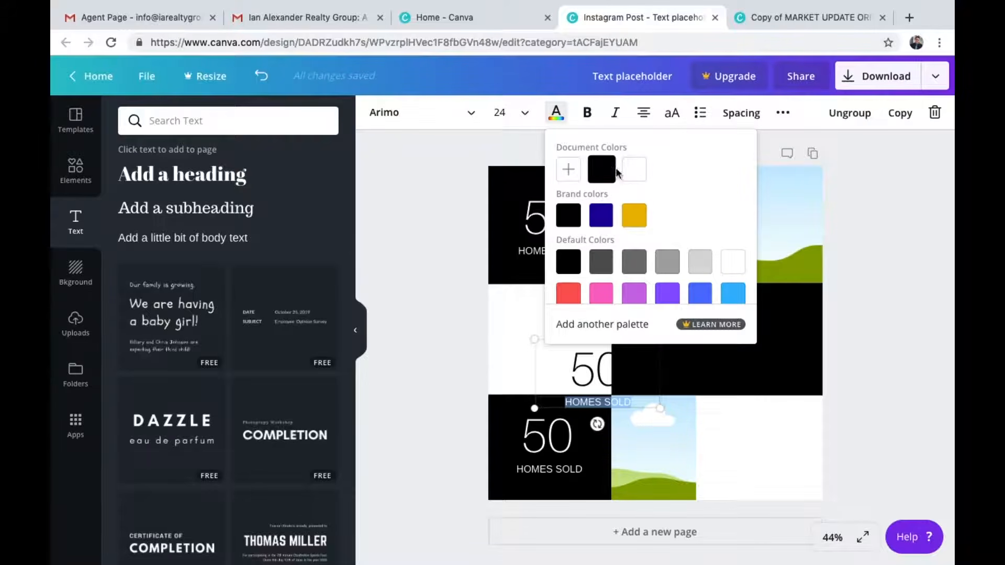
left_click(601, 169)
left_click(561, 375)
left_click(574, 362)
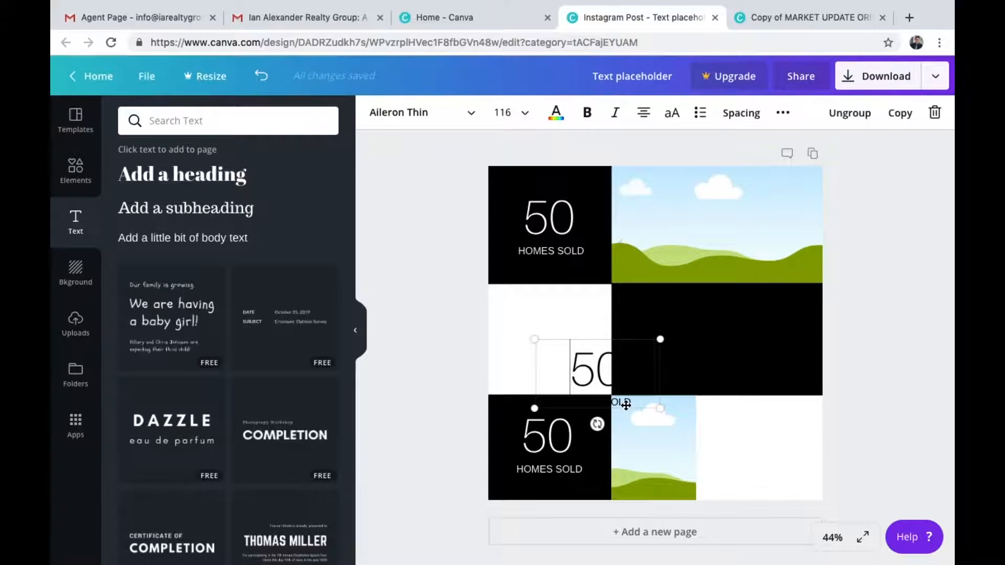
left_click_drag(626, 404, 581, 371)
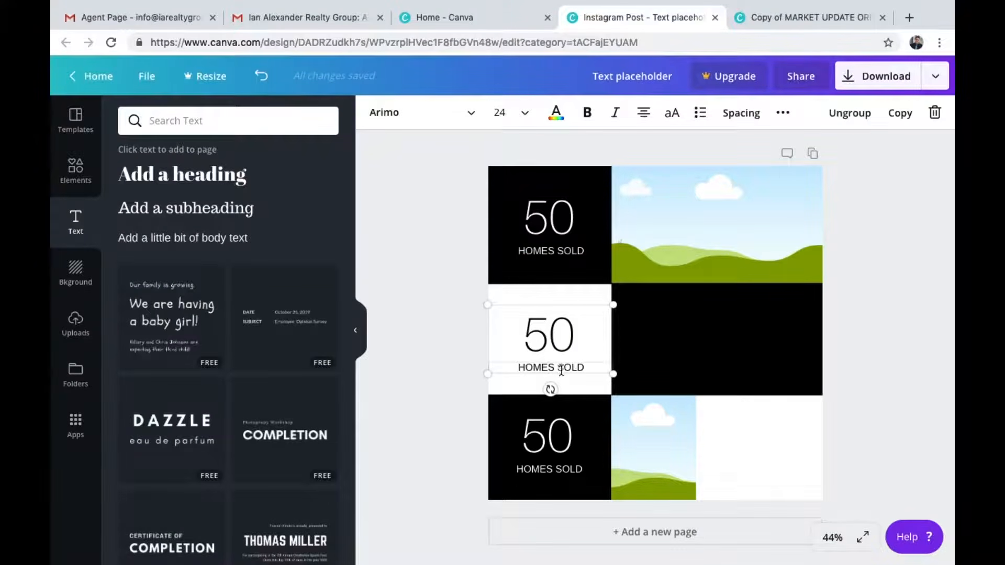
Change the middle-left label to HOMES FOR SALE
left_click_drag(561, 370, 591, 369)
type("FOR SALE")
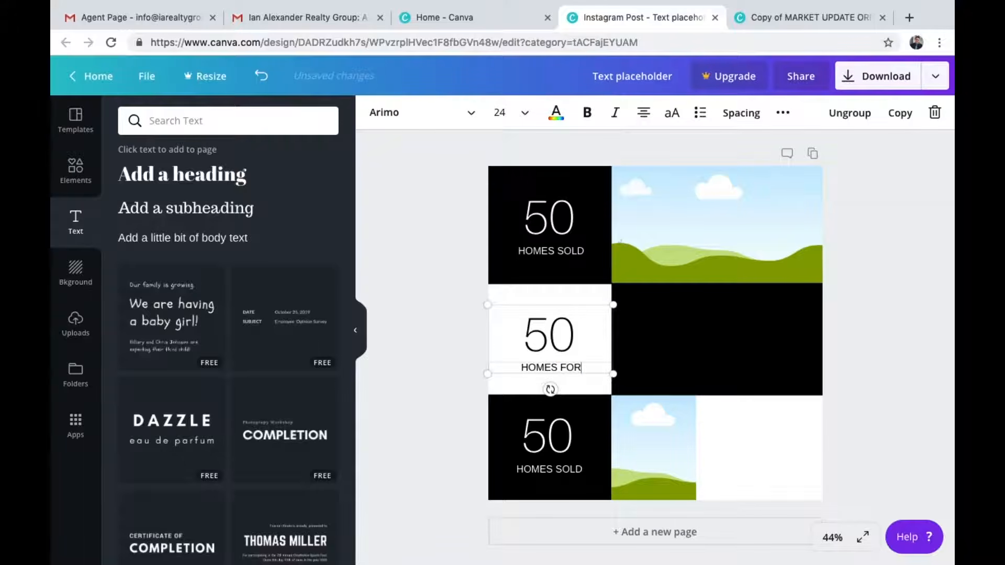
left_click(463, 308)
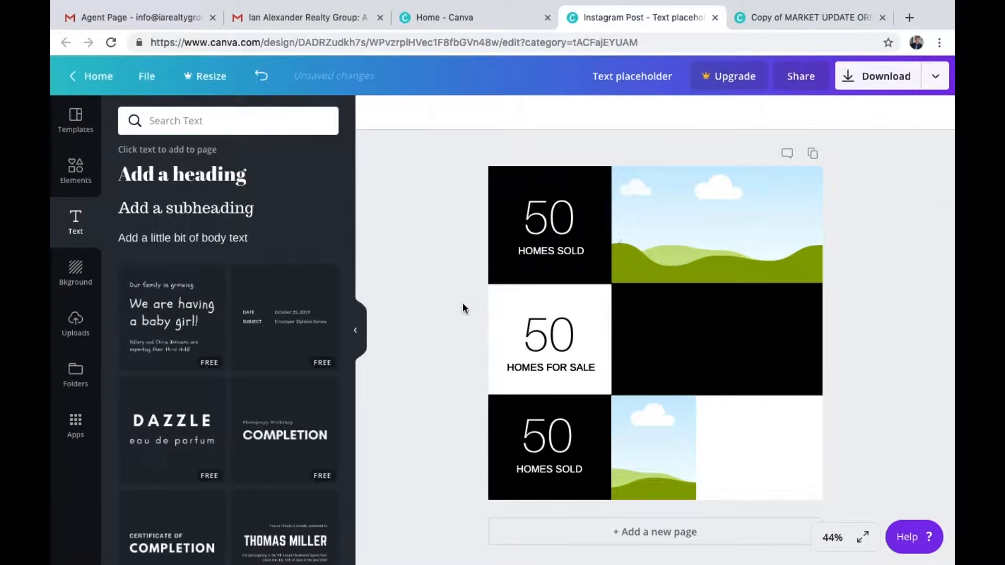
Change the bottom-left label to DAYS ON MARKET
left_click(801, 20)
left_click(663, 14)
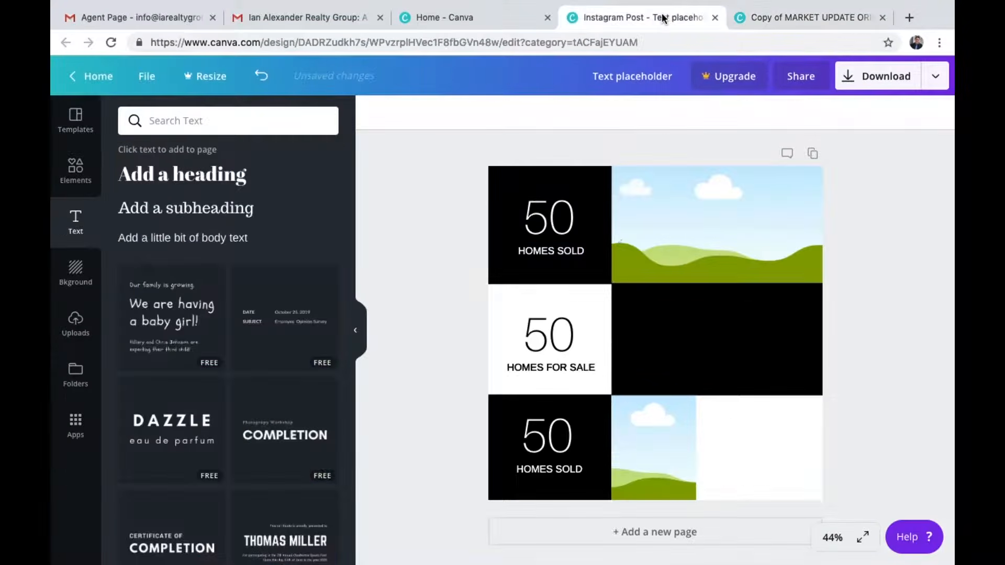
left_click(553, 479)
double_click(553, 478)
type("DAYS ON MARKET")
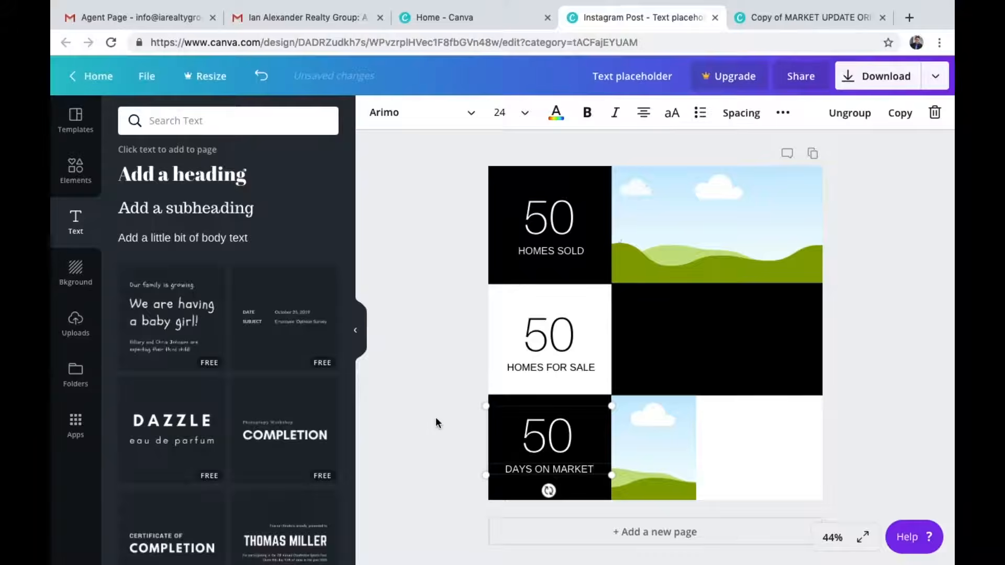
left_click(436, 419)
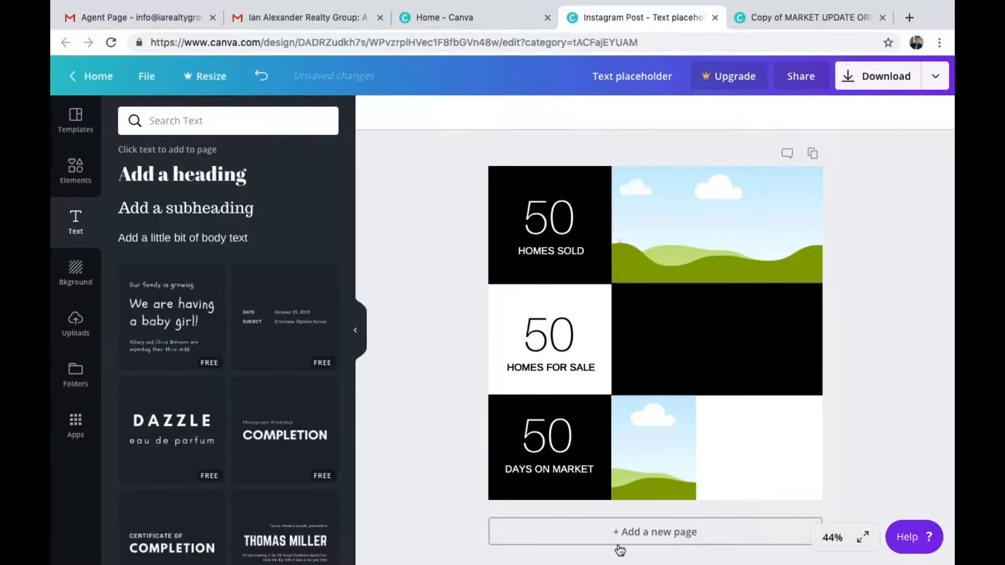
Check the template's MARKET UPDATE heading, then add a bold white Arimo subheading into the top-right image cell
left_click(790, 17)
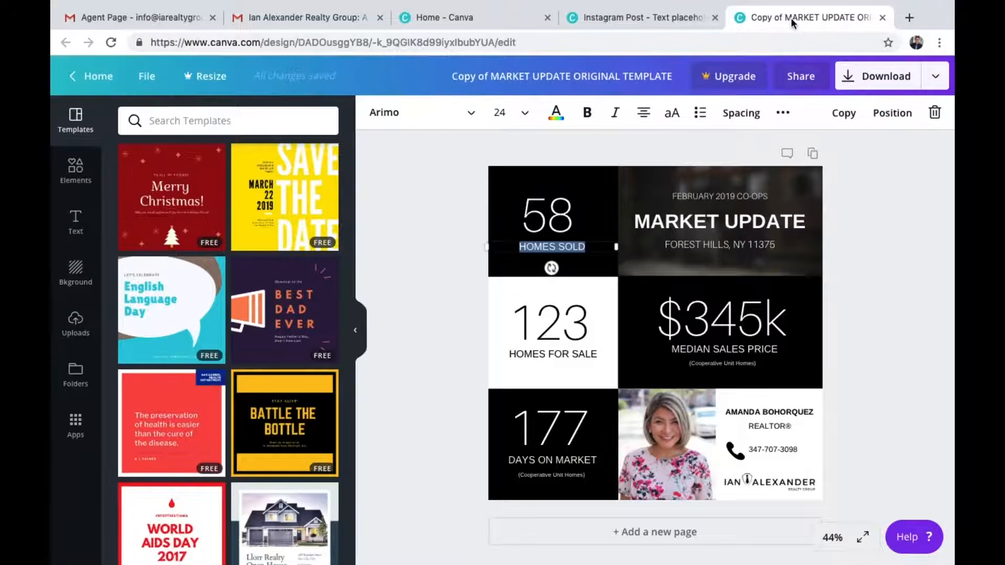
left_click(446, 269)
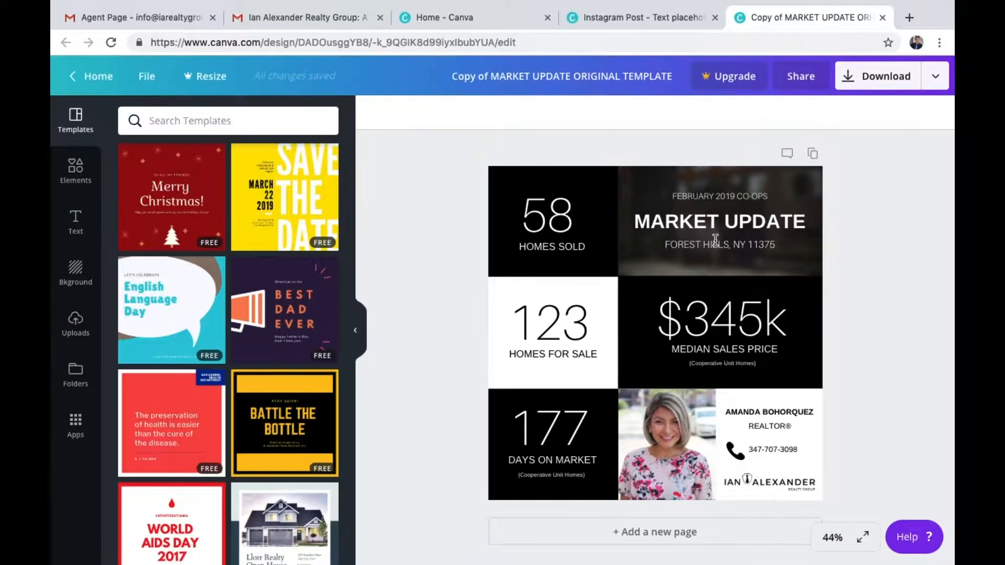
left_click(727, 225)
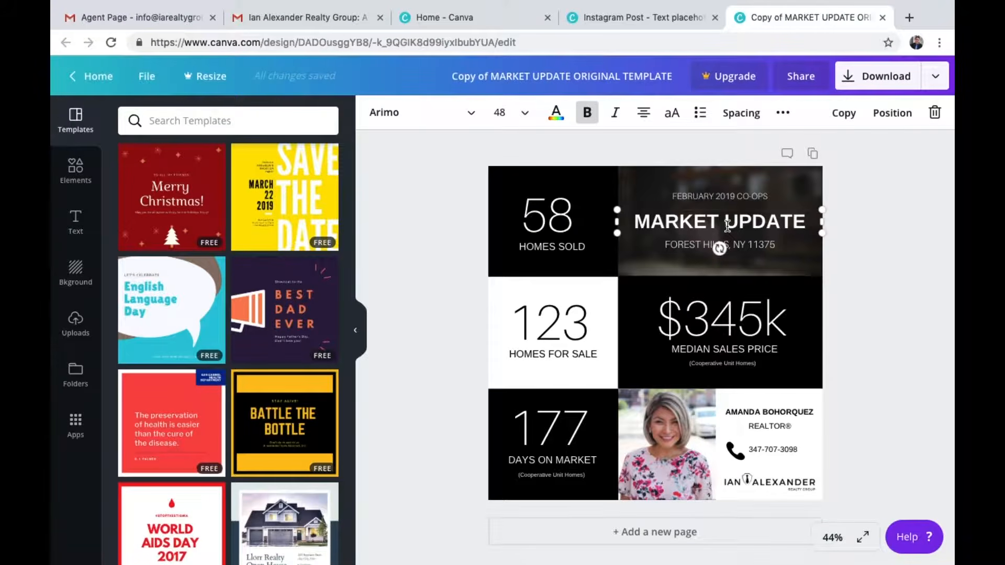
left_click_drag(637, 220, 805, 215)
key("ctrl+c")
left_click(444, 187)
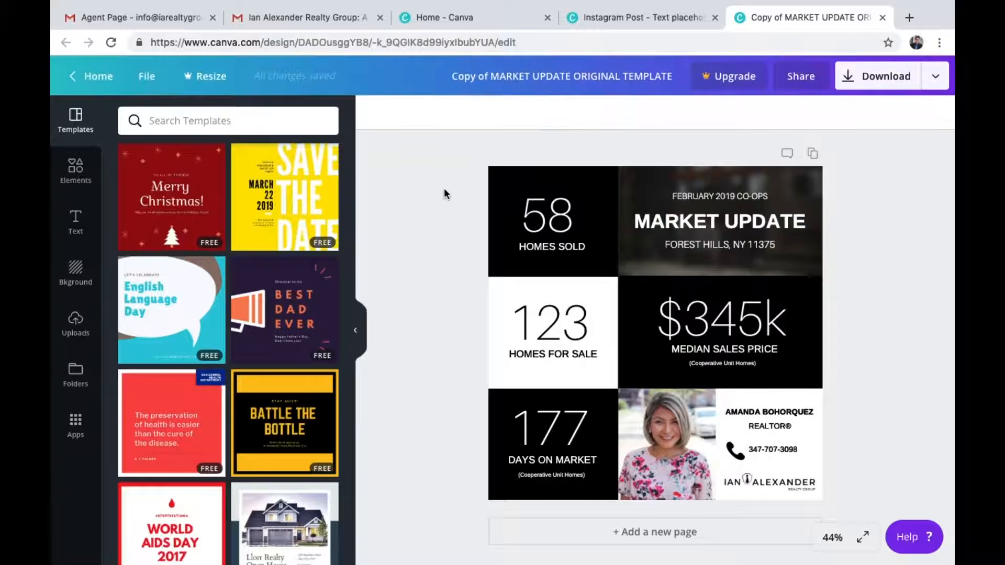
left_click(613, 16)
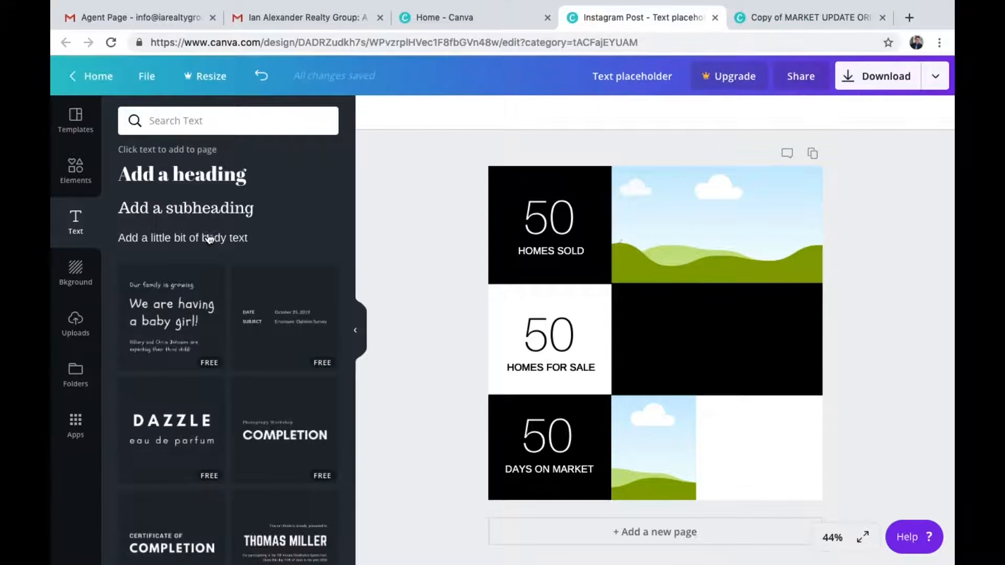
left_click(208, 206)
left_click(471, 114)
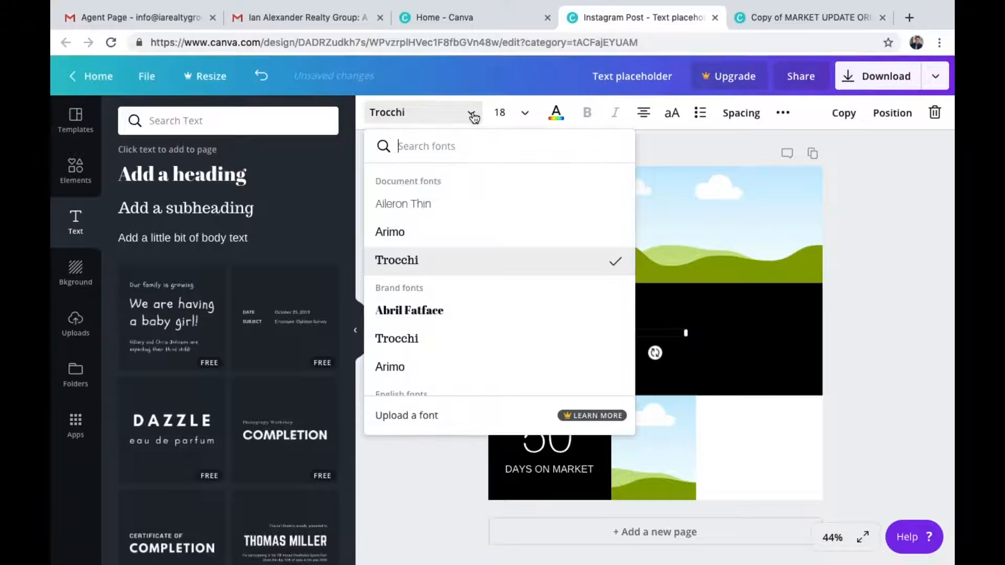
left_click(440, 234)
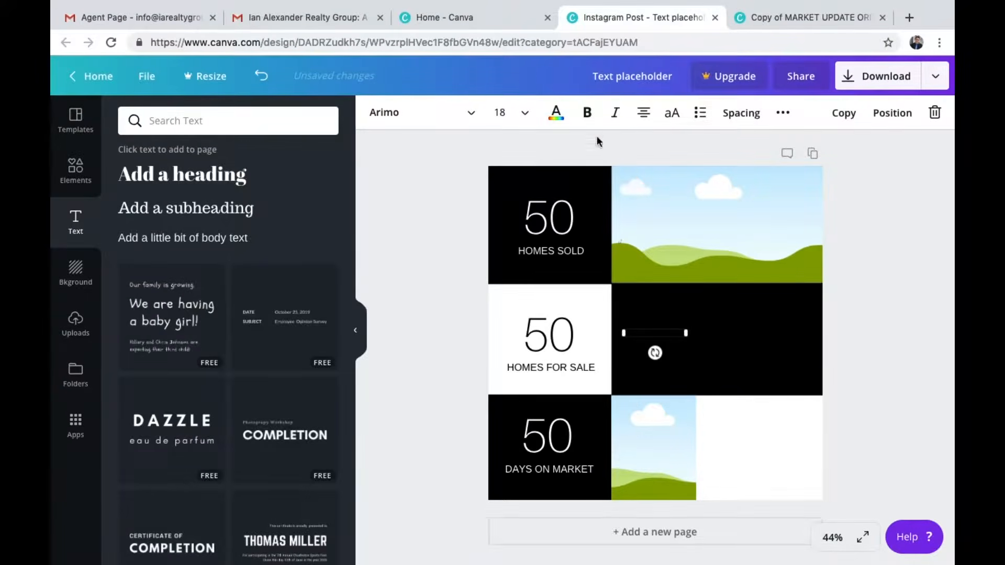
left_click(585, 116)
left_click(556, 112)
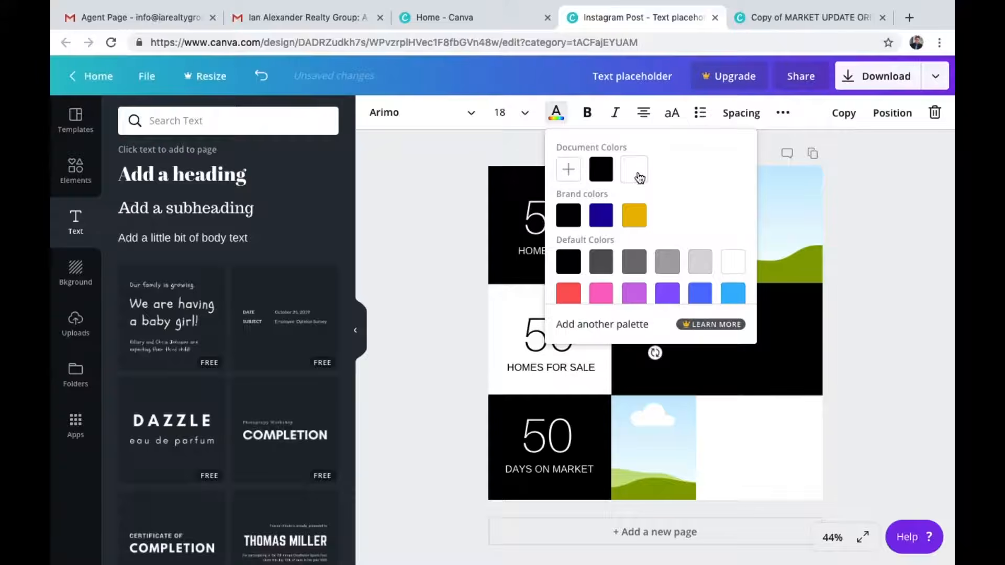
left_click(661, 356)
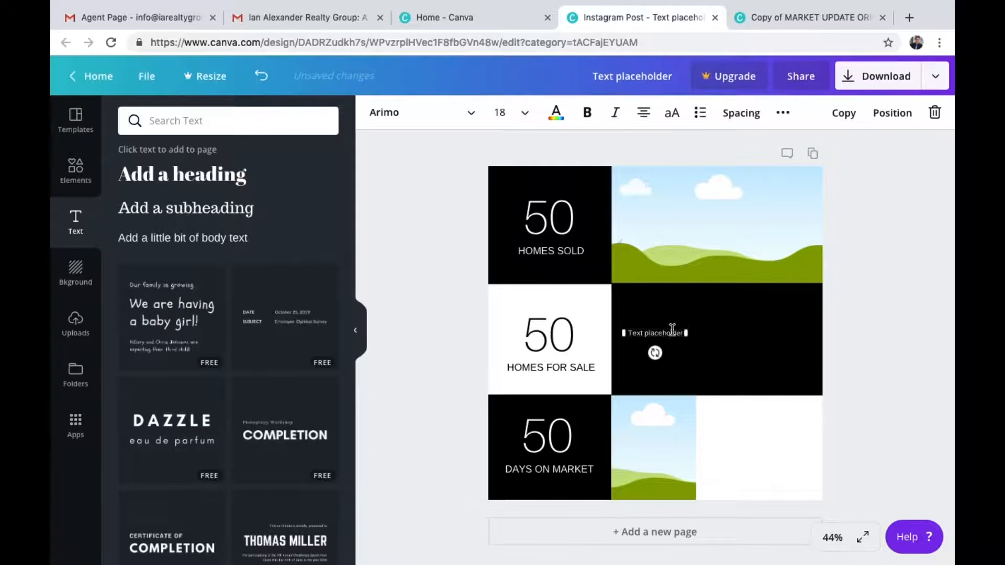
left_click_drag(670, 342, 733, 232)
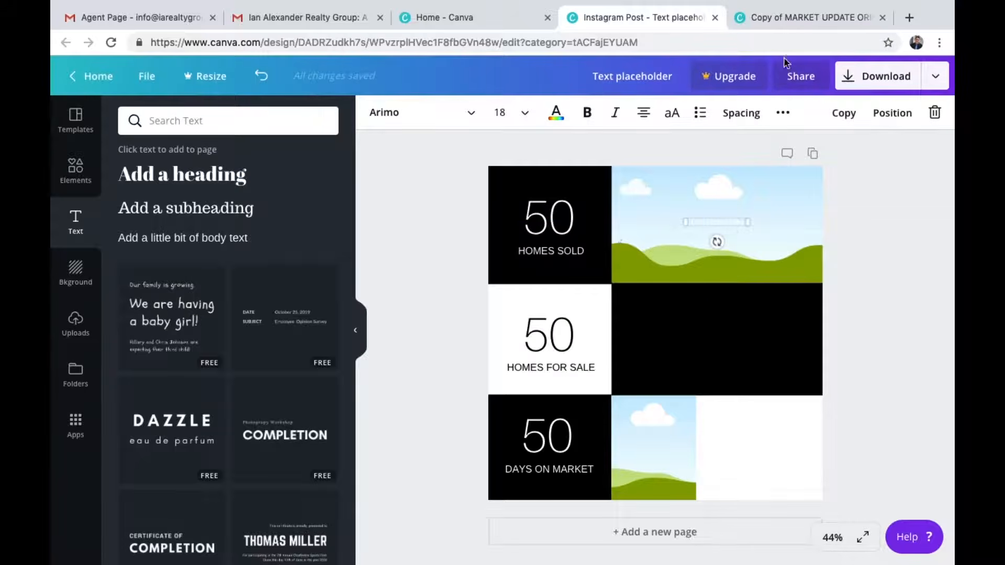
Set the top-right subheading's size to 48 and stretch its text box across the full width of the image cell
left_click(793, 18)
left_click(693, 221)
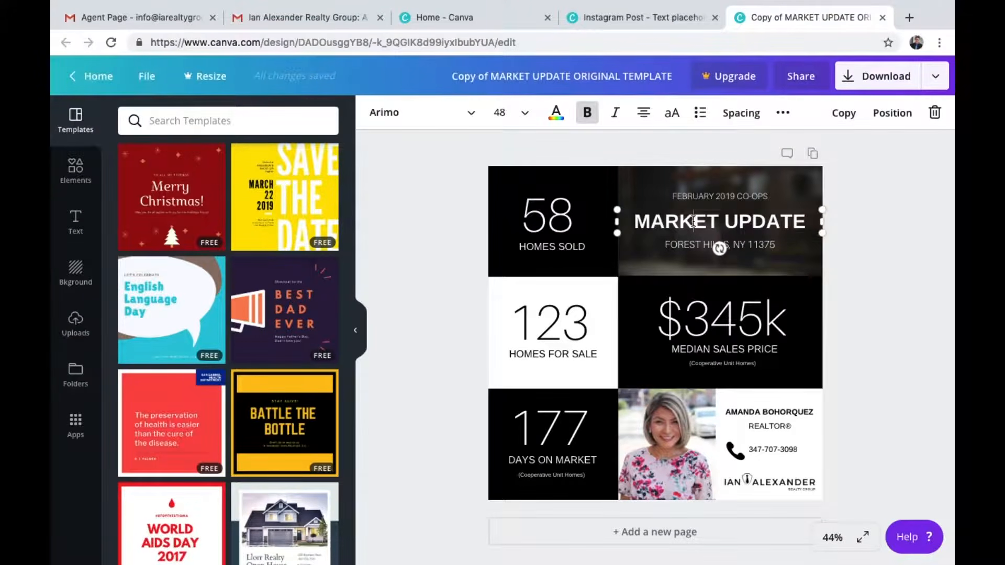
left_click(656, 13)
double_click(740, 224)
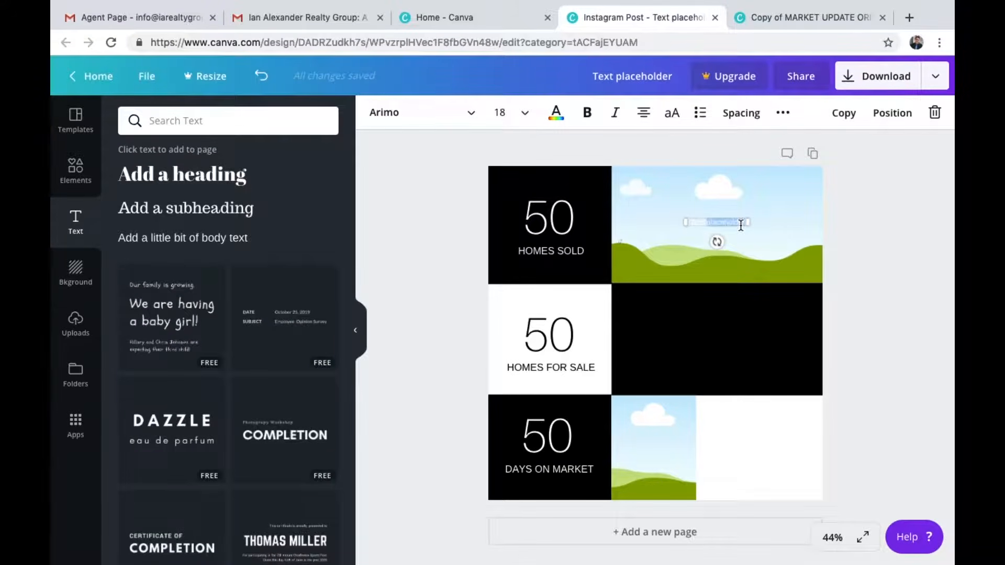
left_click(518, 117)
type("48")
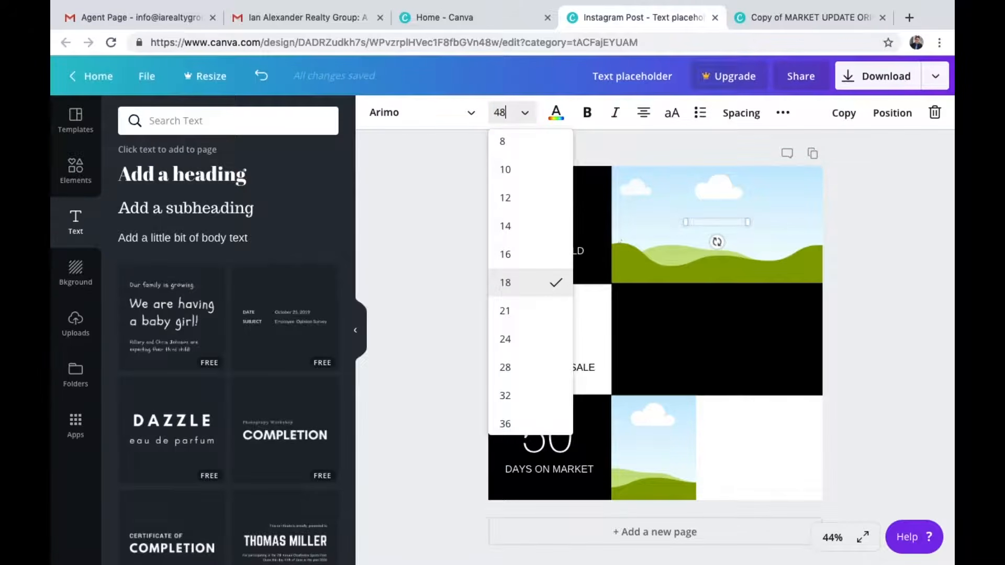
key("Return")
left_click_drag(686, 257, 610, 254)
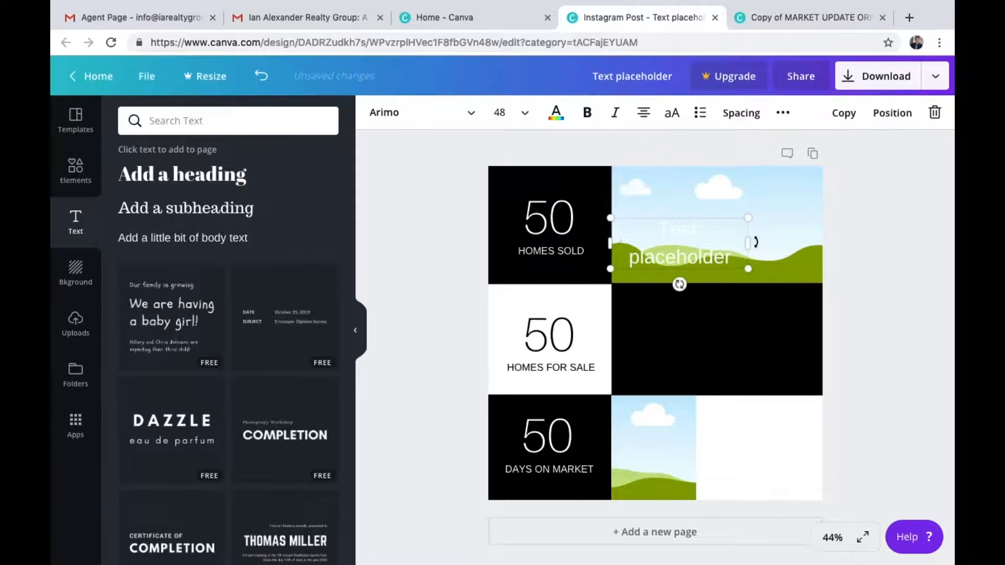
left_click_drag(753, 245, 825, 243)
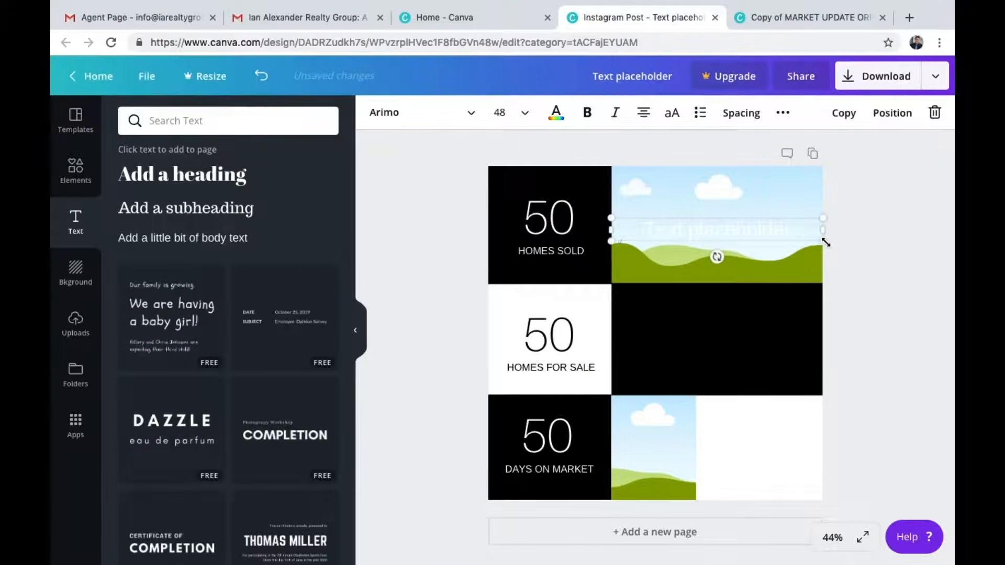
Replace the subheading's text with the MARKET UPDATE heading copied from the template
left_click(823, 21)
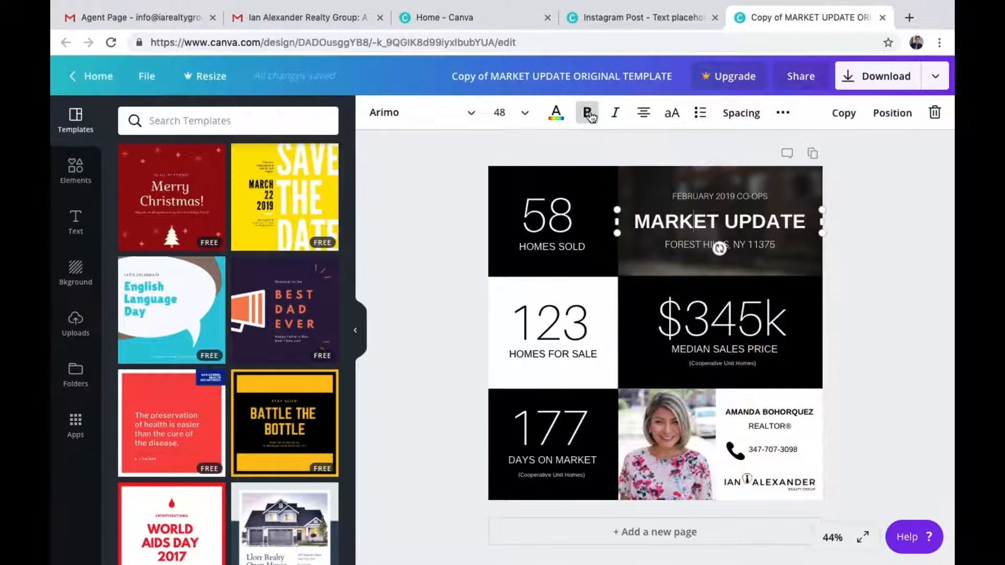
left_click(636, 21)
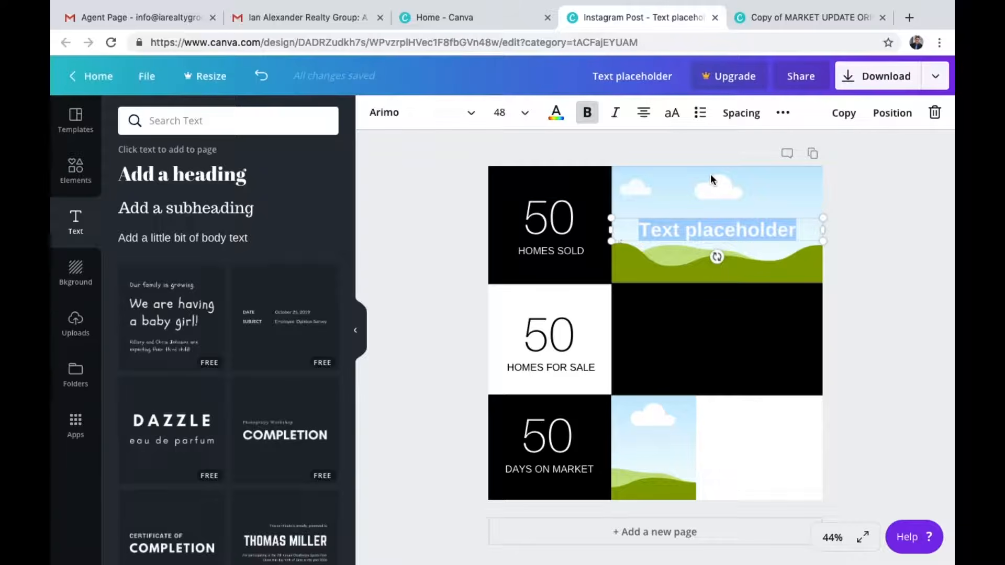
key("ctrl+v")
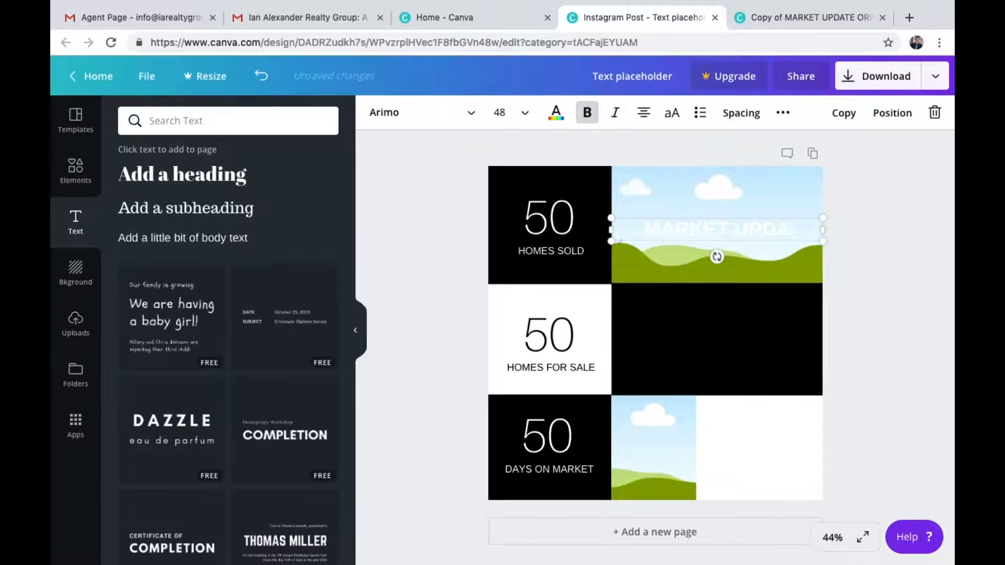
key("Escape")
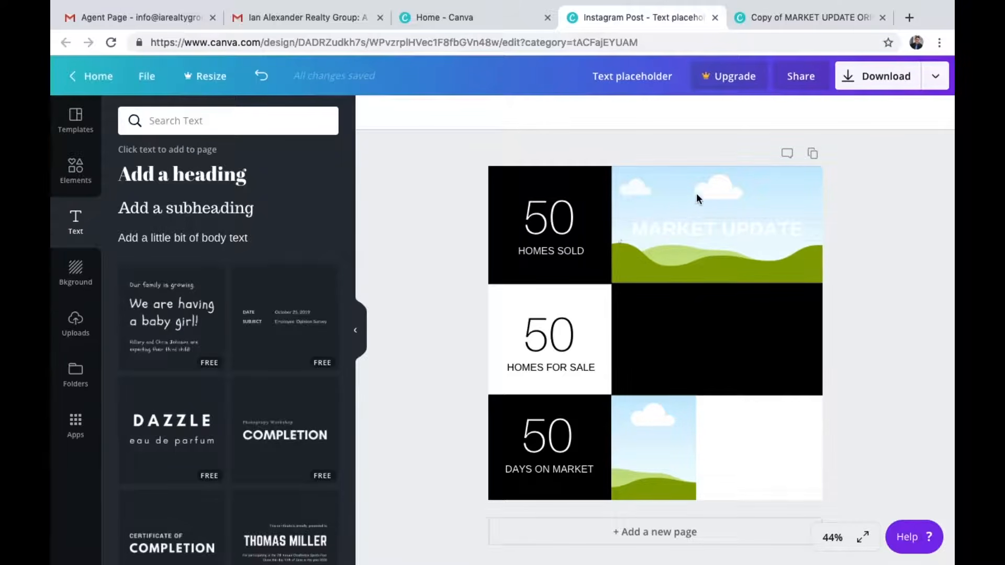
Add a new subheading matching the template's date line, in white Aileron Thin at size 21
left_click(768, 15)
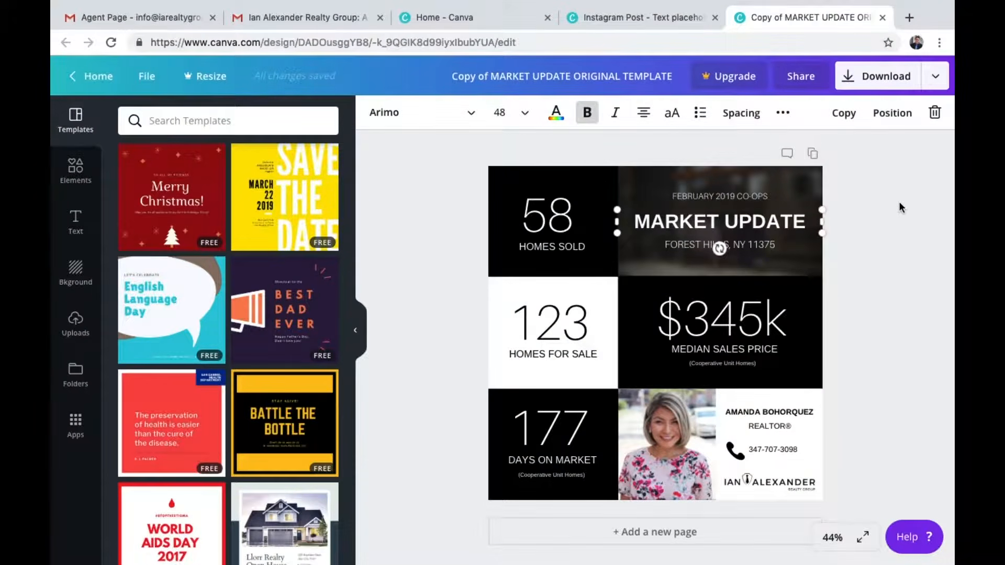
left_click(743, 195)
left_click(743, 196)
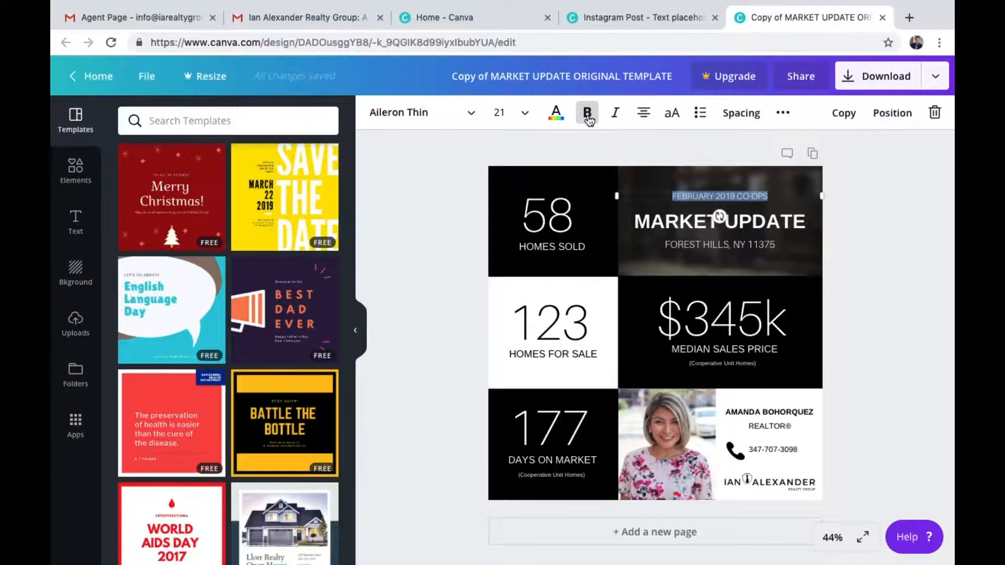
left_click(651, 17)
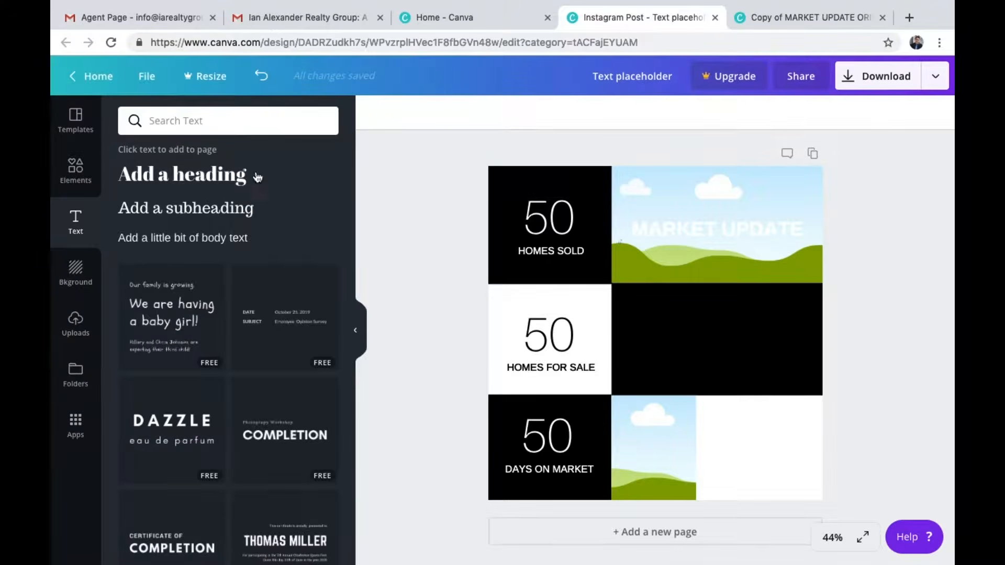
left_click(217, 215)
left_click(556, 112)
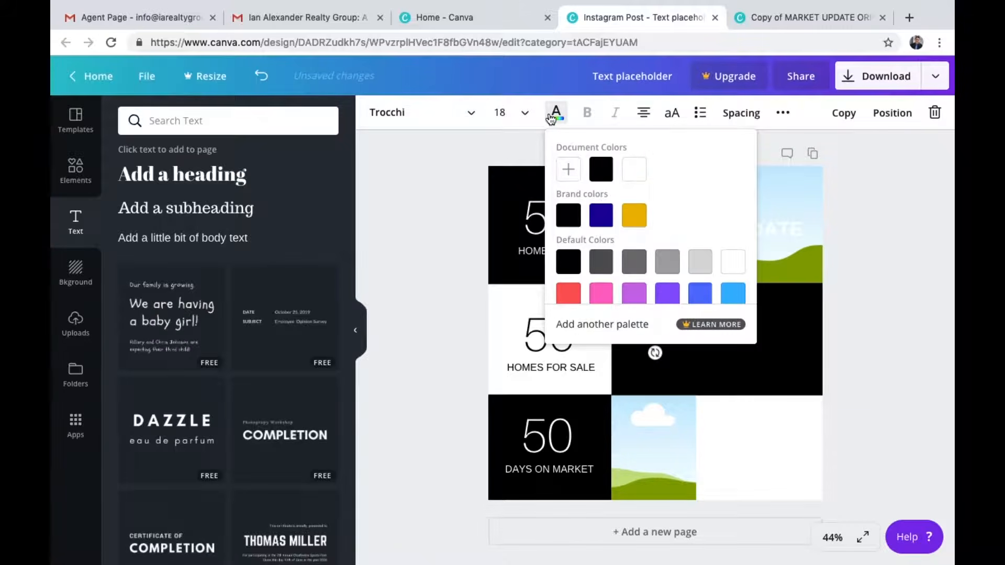
left_click(632, 176)
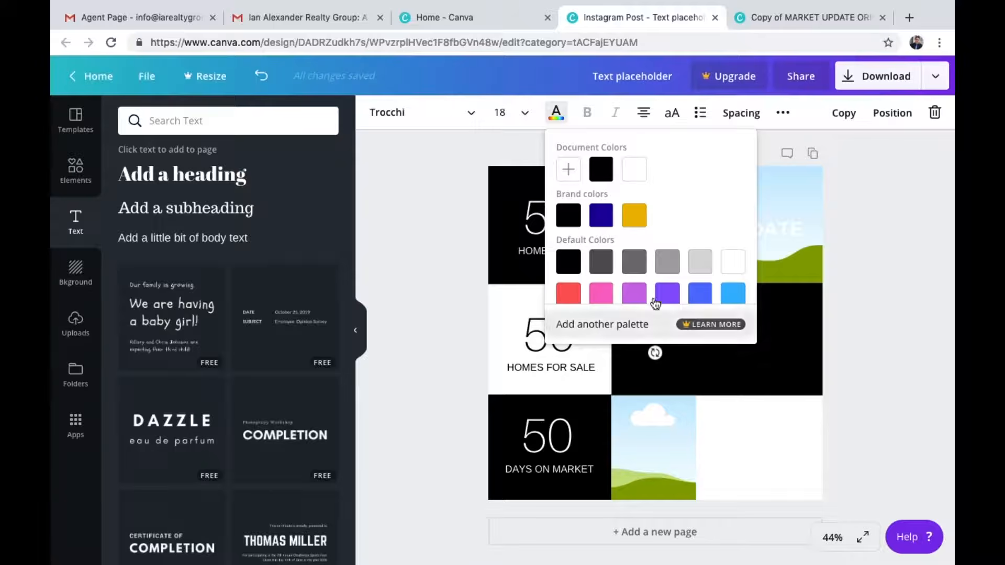
left_click(439, 113)
left_click(437, 209)
left_click(508, 111)
type("21")
Enter FEBRUARY 2019 RESIDENTIAL in bold on two lines and move it above the MARKET UPDATE heading
double_click(678, 335)
left_click(588, 114)
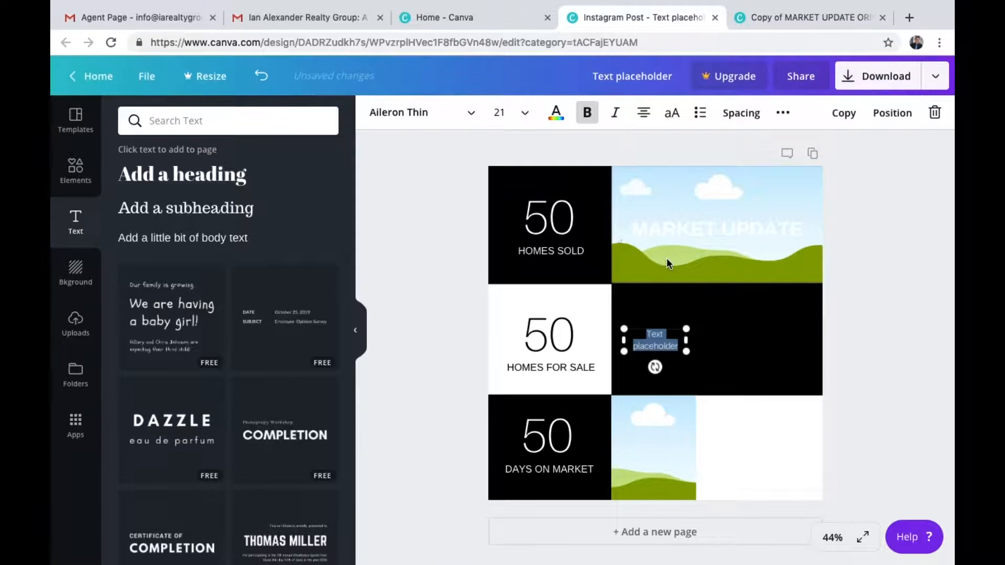
type("FEBRUARY 2019 RESIDENT")
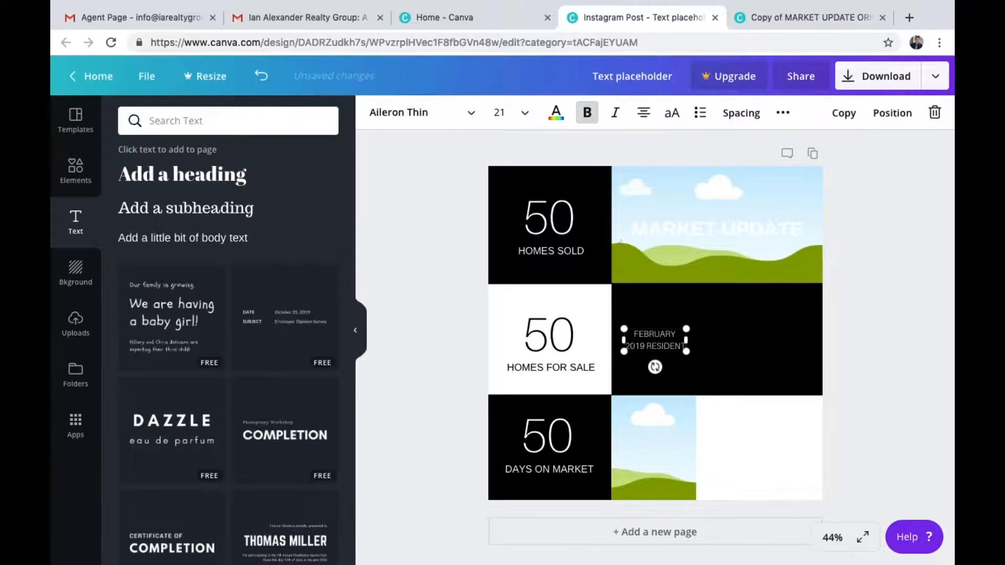
key("Return")
type("RESIDENTIAL")
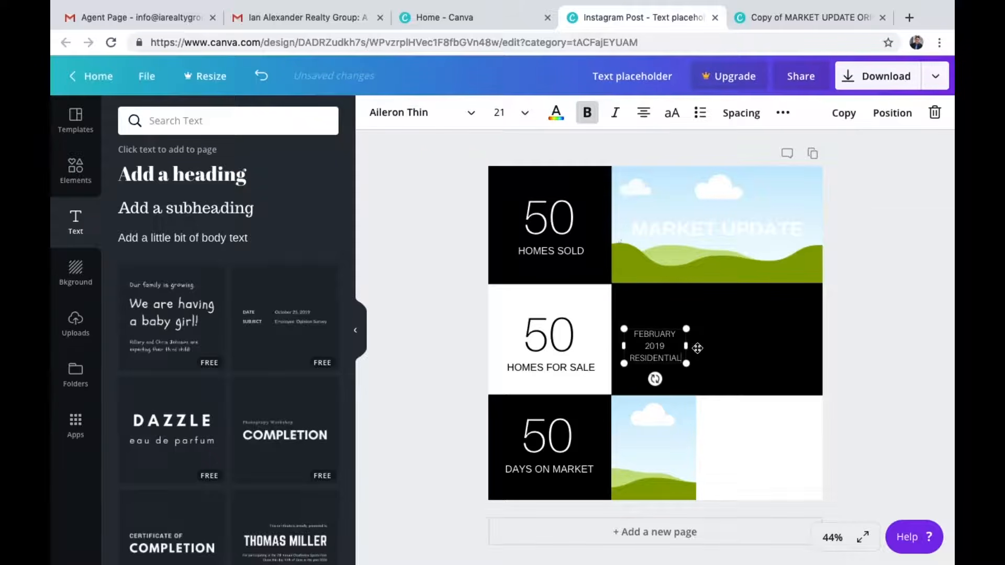
left_click_drag(689, 346, 725, 200)
left_click(890, 260)
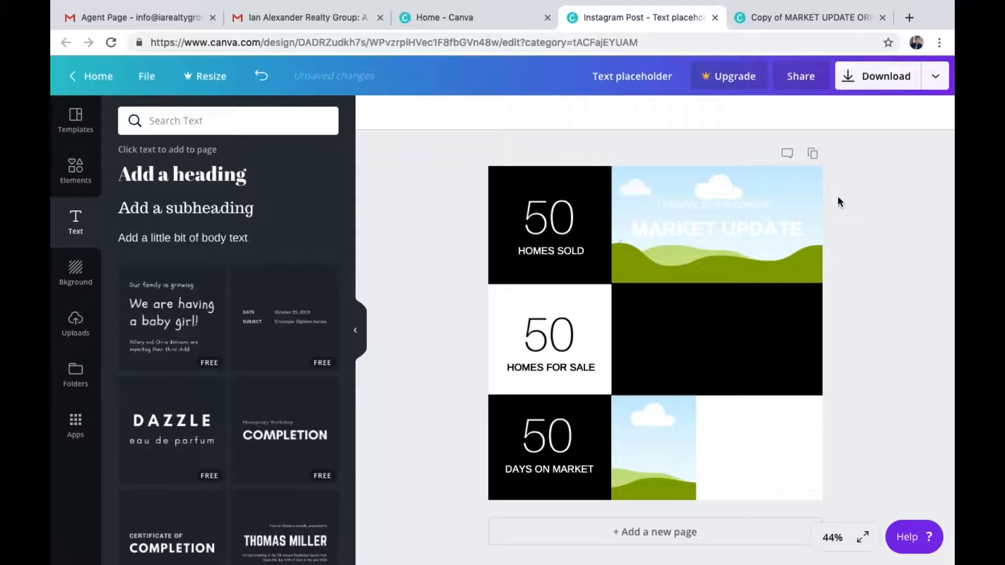
Fill the top-right image cell with the uploaded brick apartment building photo
left_click(787, 178)
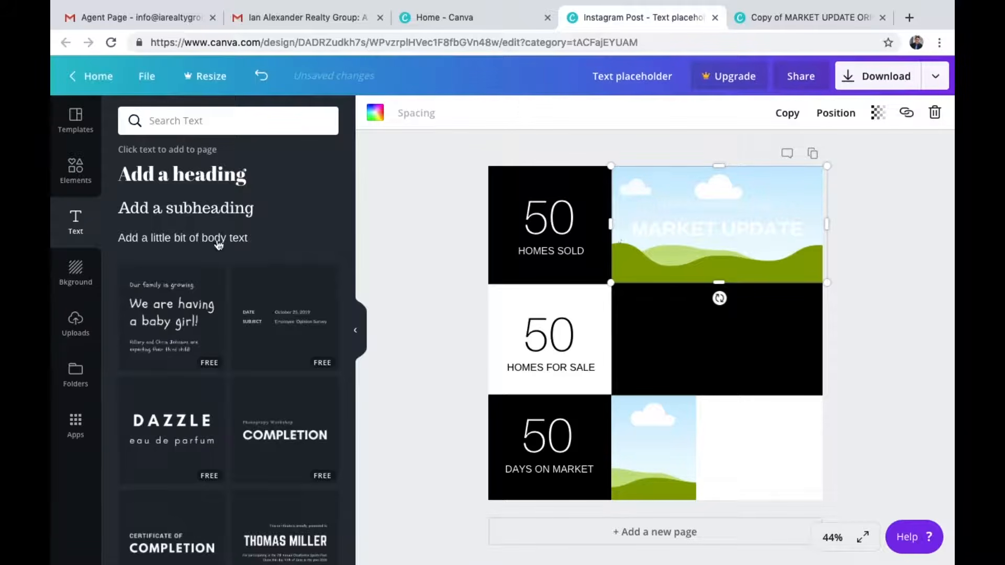
left_click(76, 322)
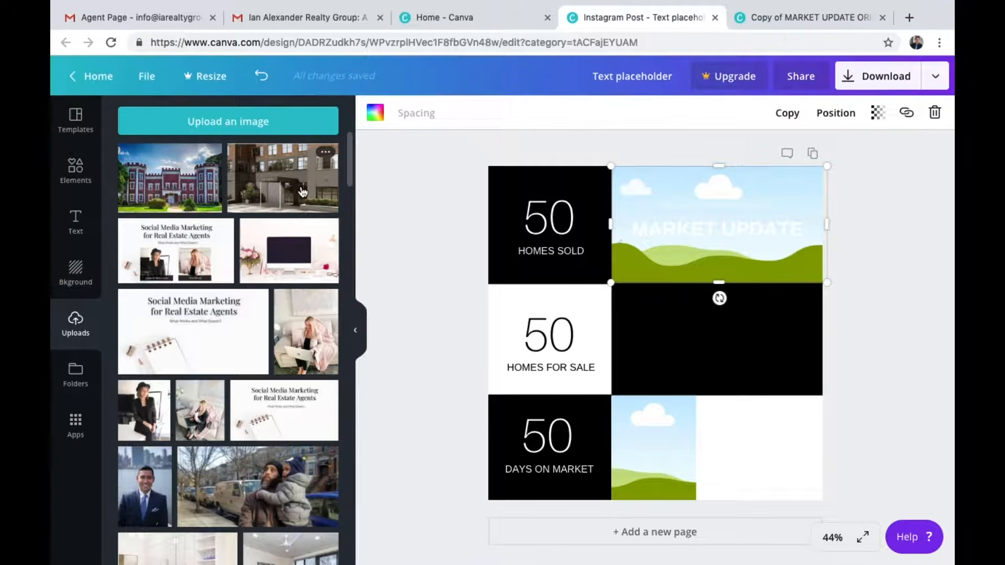
left_click_drag(287, 187, 621, 167)
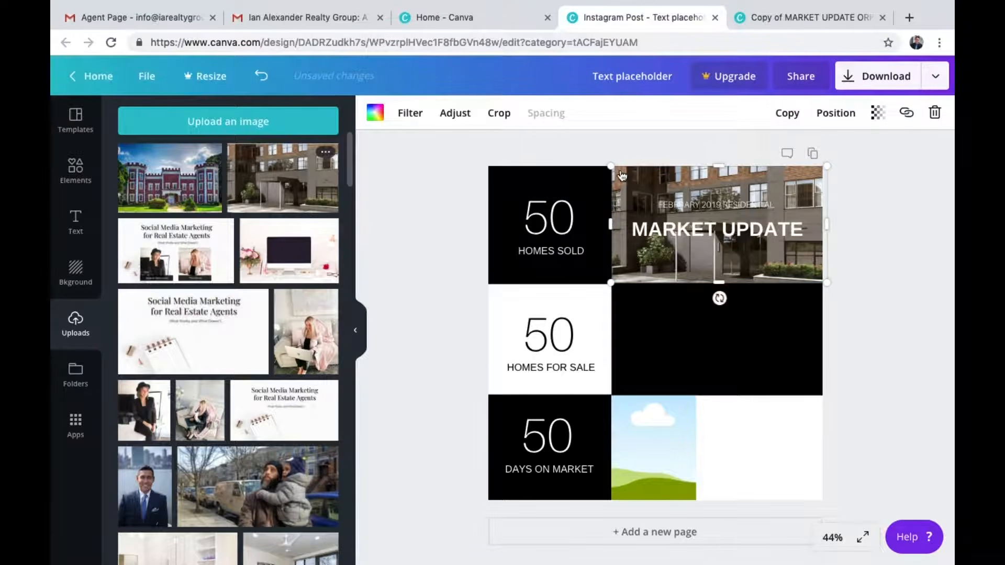
left_click(409, 213)
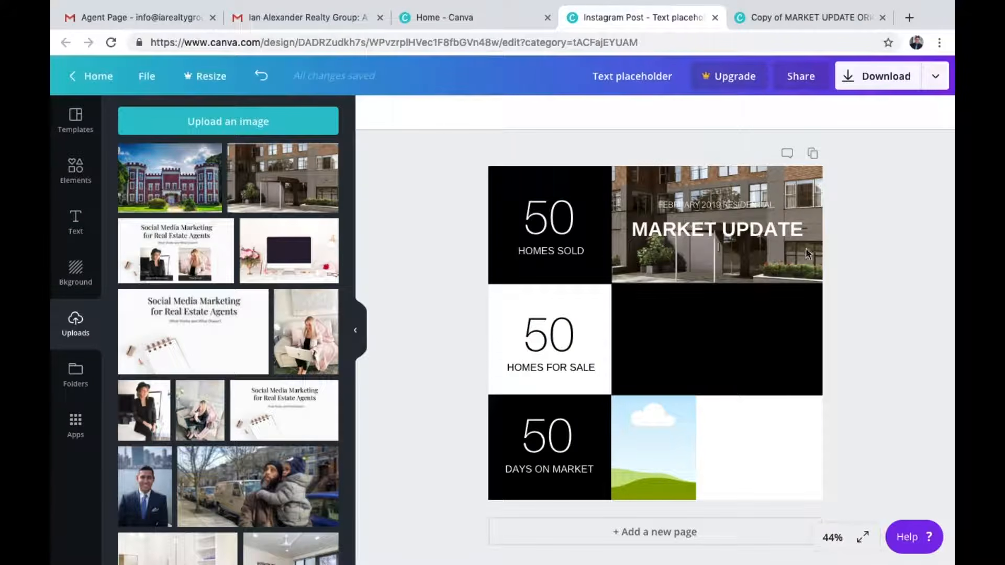
Set the top-right photo's blur to 20
left_click(75, 167)
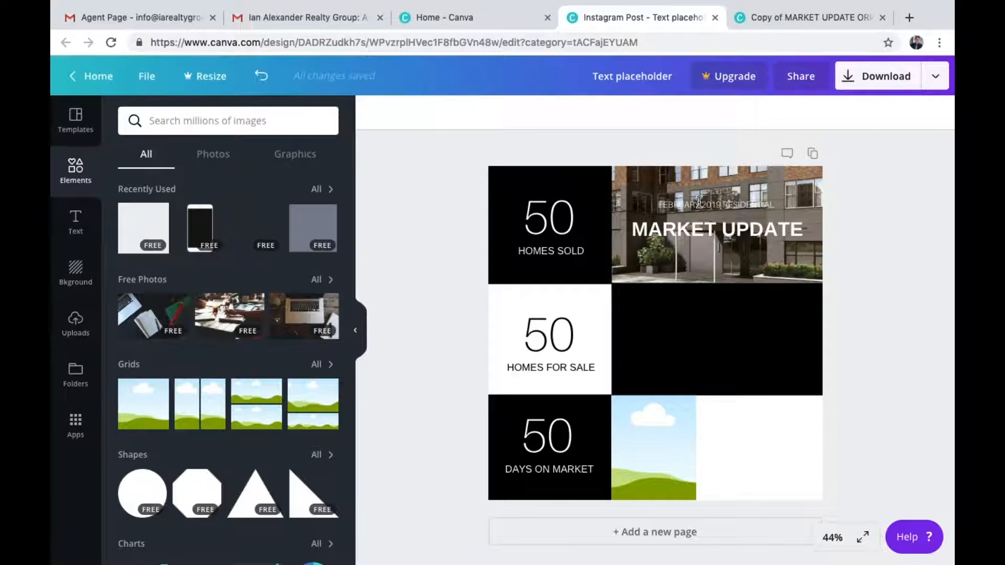
left_click(637, 181)
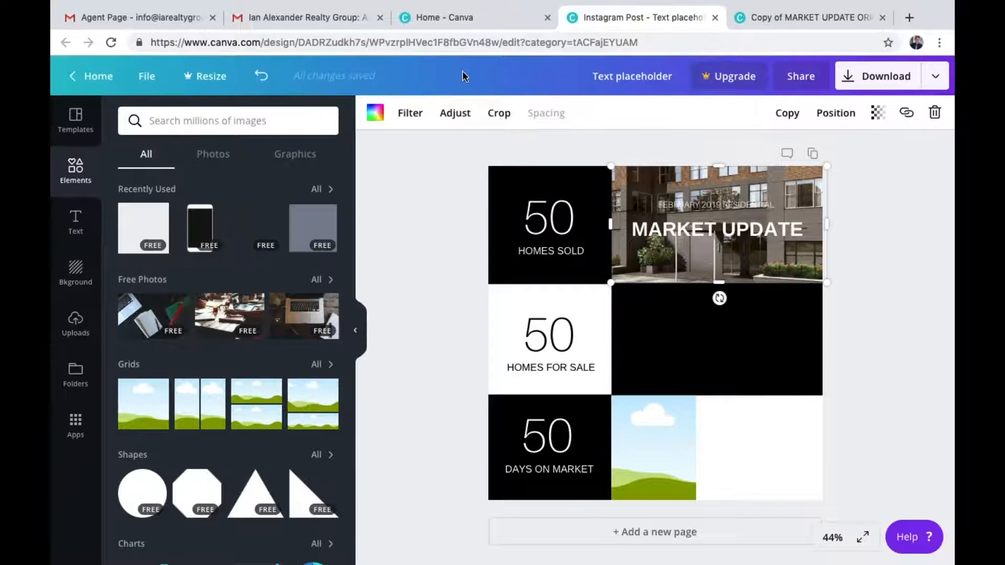
left_click(455, 113)
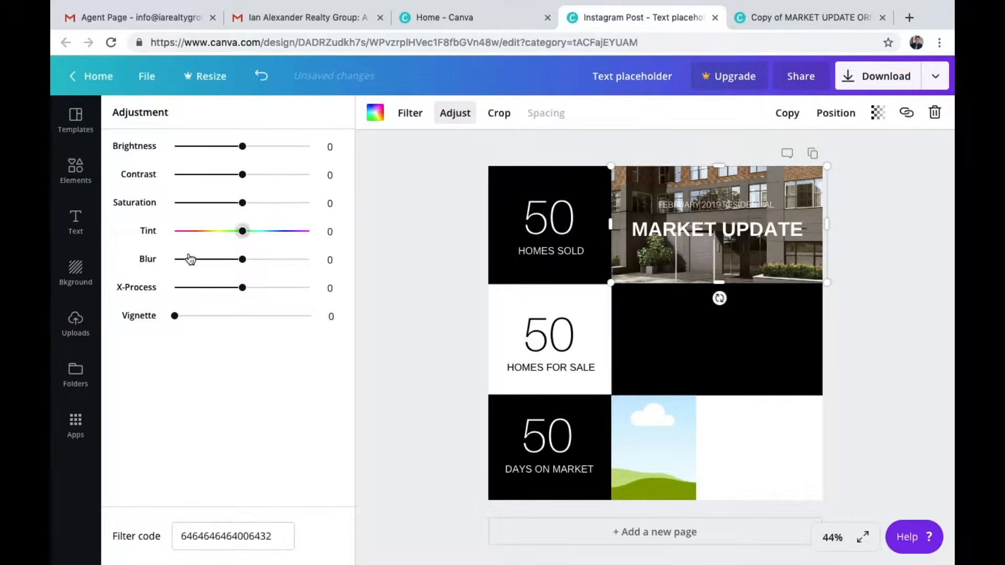
mouse_move(244, 262)
left_mouse_down()
mouse_move(308, 265)
mouse_move(202, 274)
mouse_move(321, 278)
mouse_move(186, 259)
mouse_move(271, 262)
mouse_move(257, 263)
left_mouse_up()
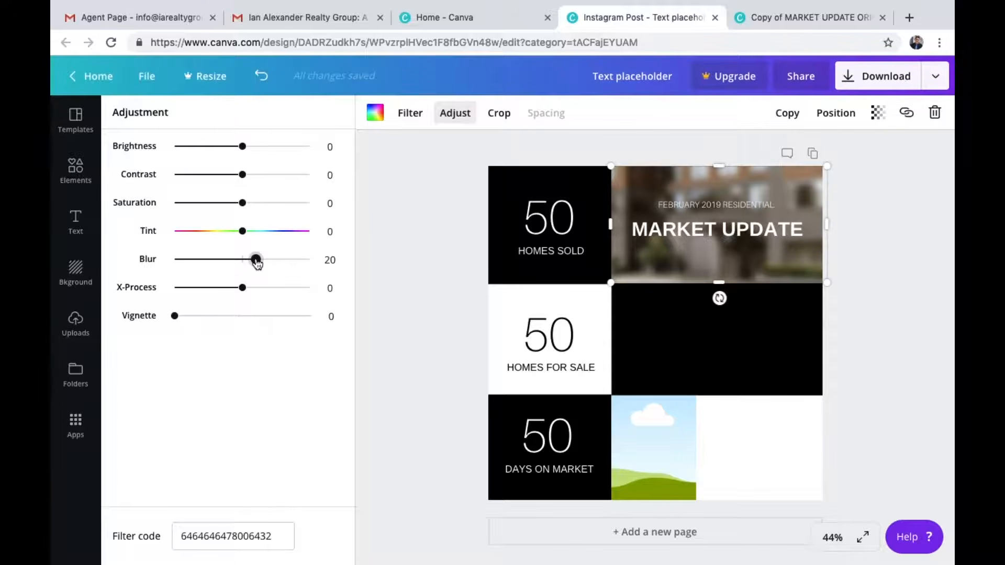
left_click_drag(256, 262, 256, 260)
Set the photo's vignette to 94, brightness to -24 and X-Process to -2
left_click_drag(177, 319, 306, 321)
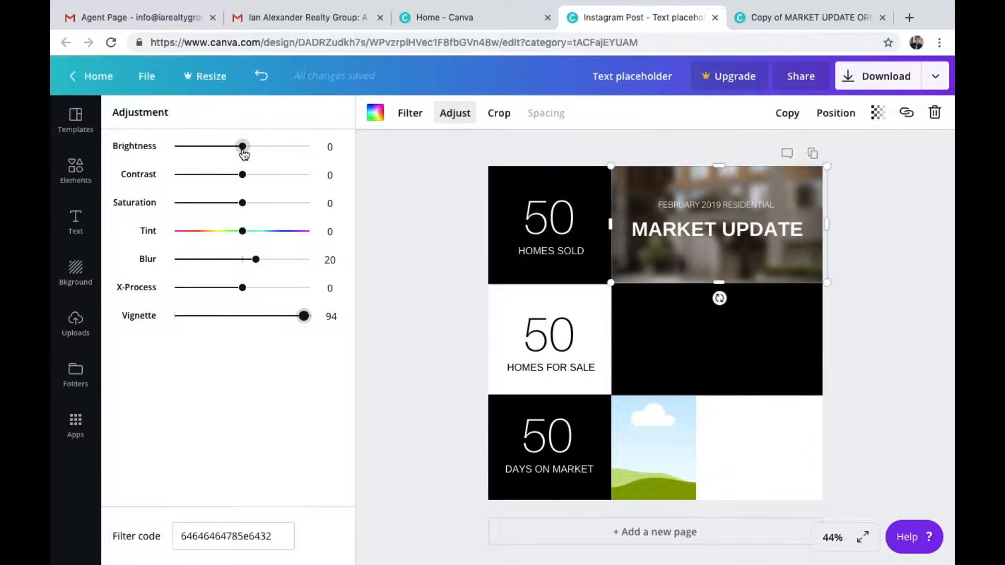
left_click_drag(243, 151, 226, 153)
mouse_move(242, 287)
left_mouse_down()
mouse_move(264, 291)
mouse_move(218, 289)
mouse_move(259, 292)
mouse_move(241, 290)
left_mouse_up()
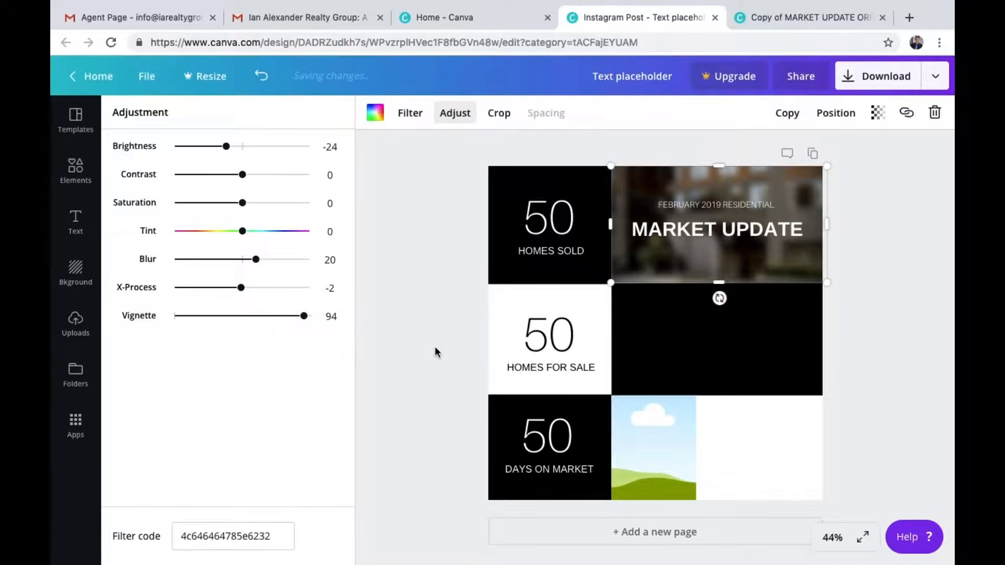
left_click(435, 348)
Compare with the template's location line, then duplicate the date line and move the copy below the MARKET UPDATE heading
double_click(738, 205)
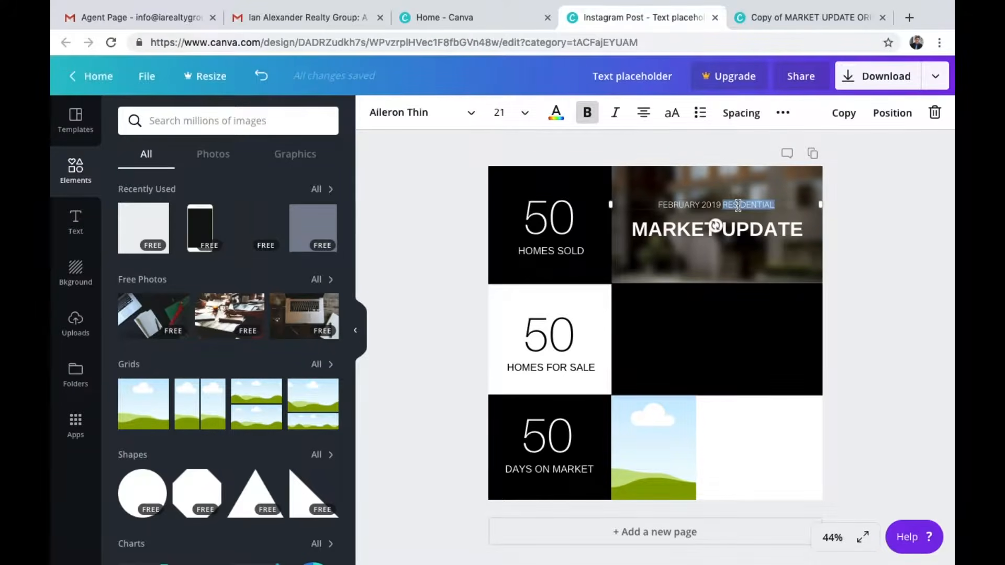
left_click(794, 21)
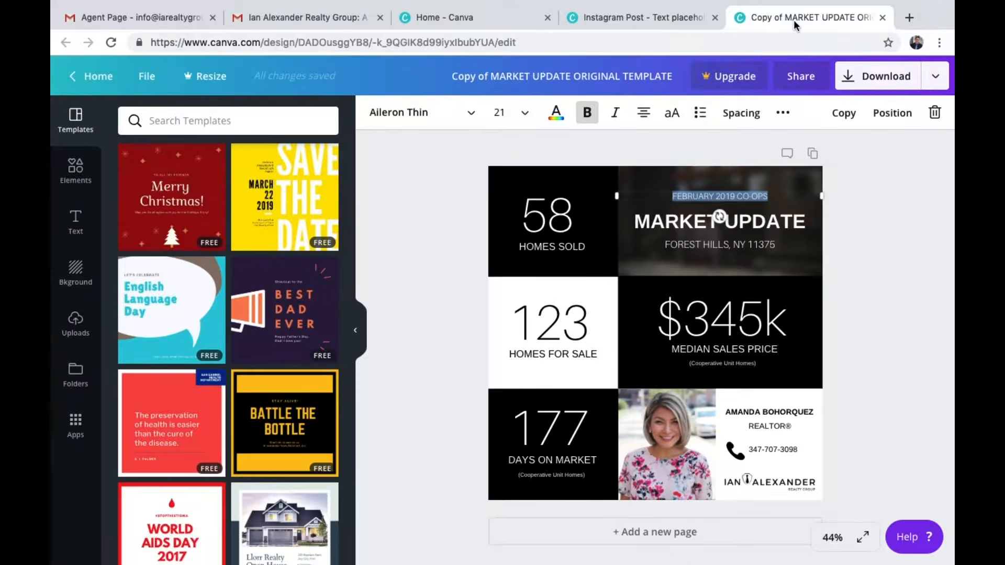
left_click(750, 246)
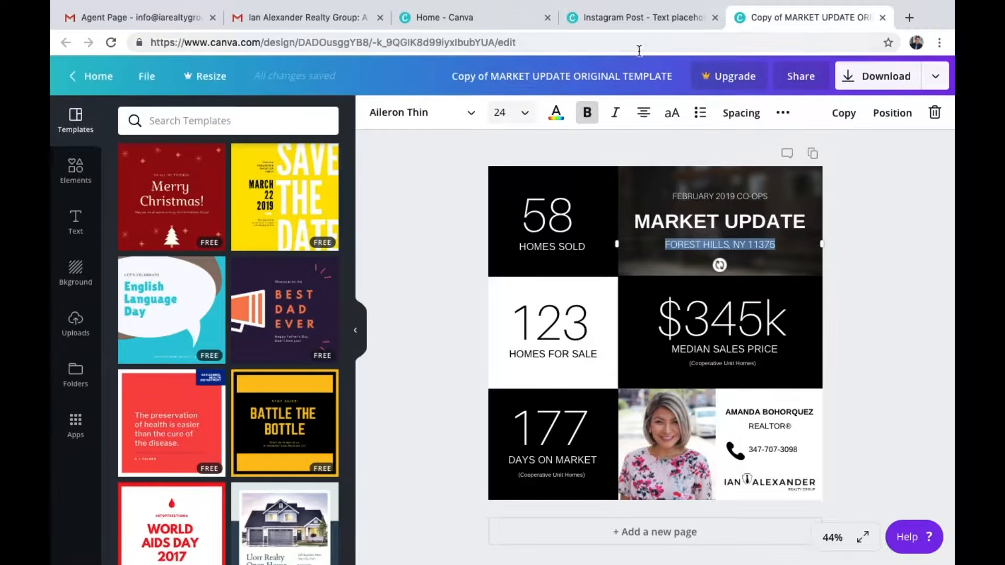
left_click(650, 10)
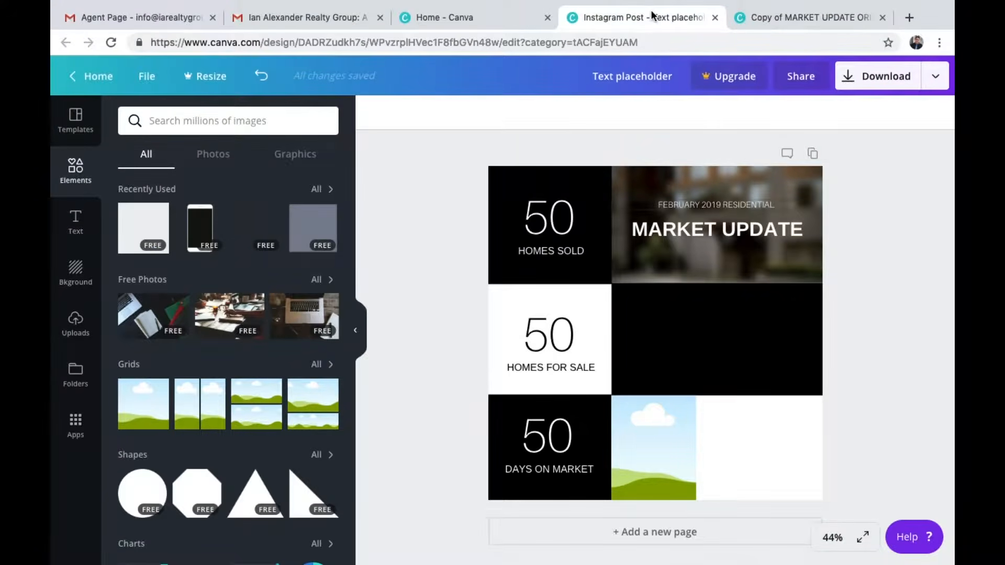
left_click(679, 215)
left_click(687, 203)
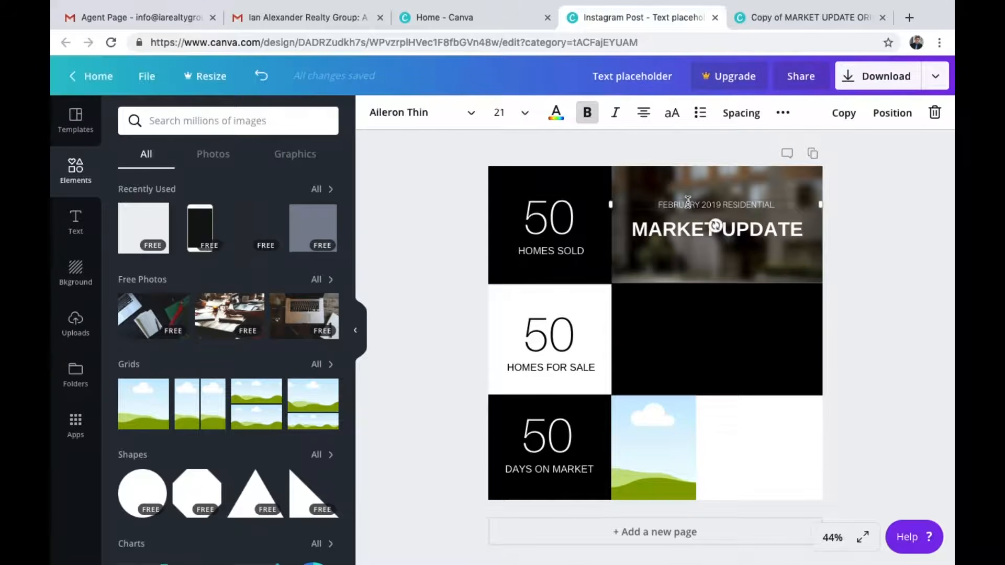
left_click(842, 113)
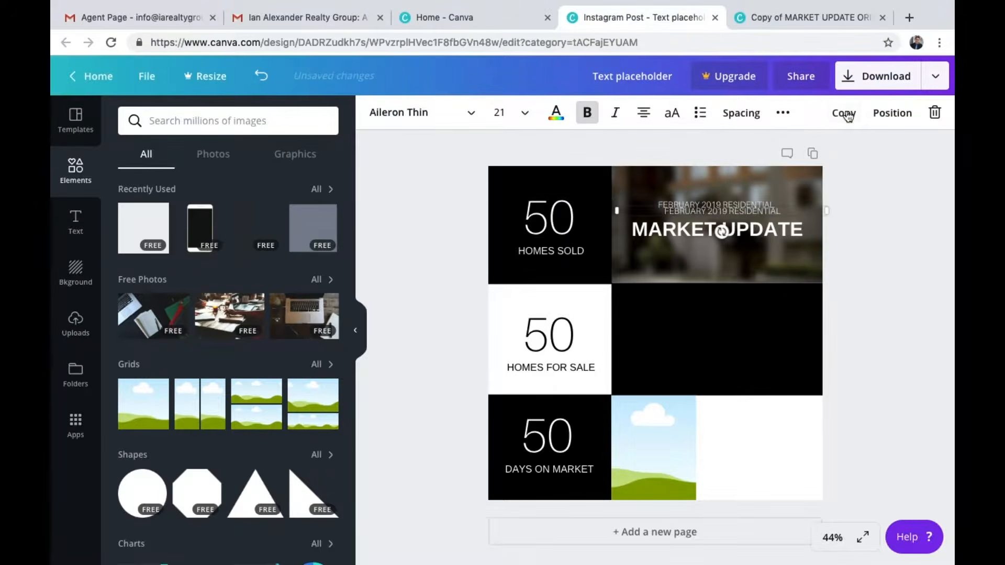
left_click_drag(766, 216, 759, 256)
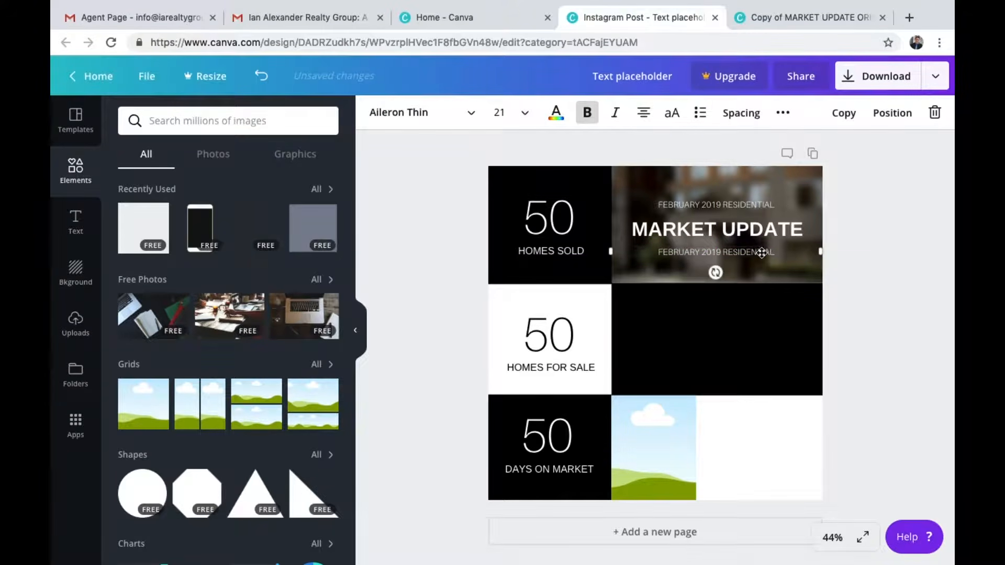
Set the copied line below the MARKET UPDATE heading to font size 24
double_click(761, 252)
left_click(522, 118)
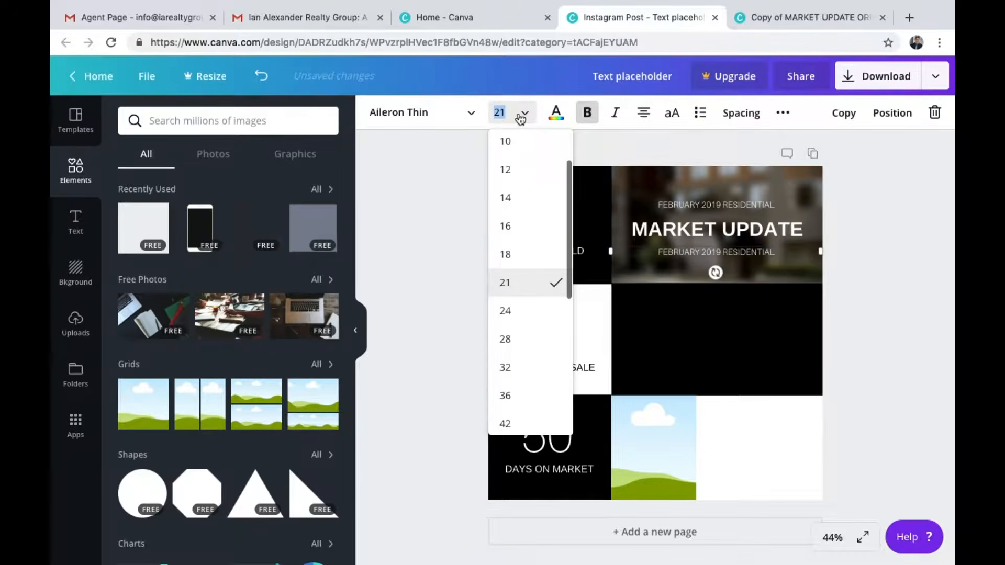
type("24")
key("Return")
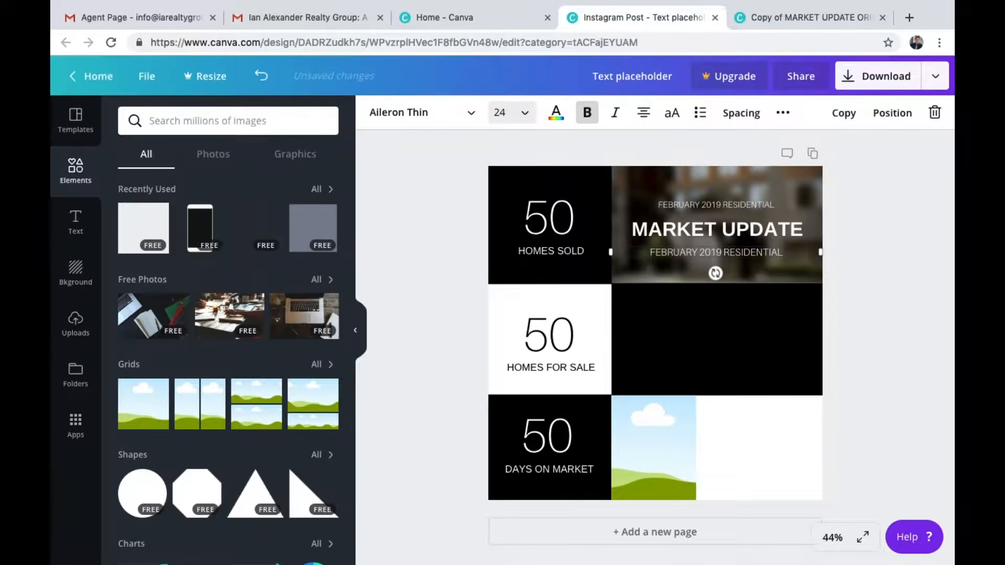
Compare with the template's location line and replace the copied line's text with FOREST HILLS, NY 11375
left_click(781, 17)
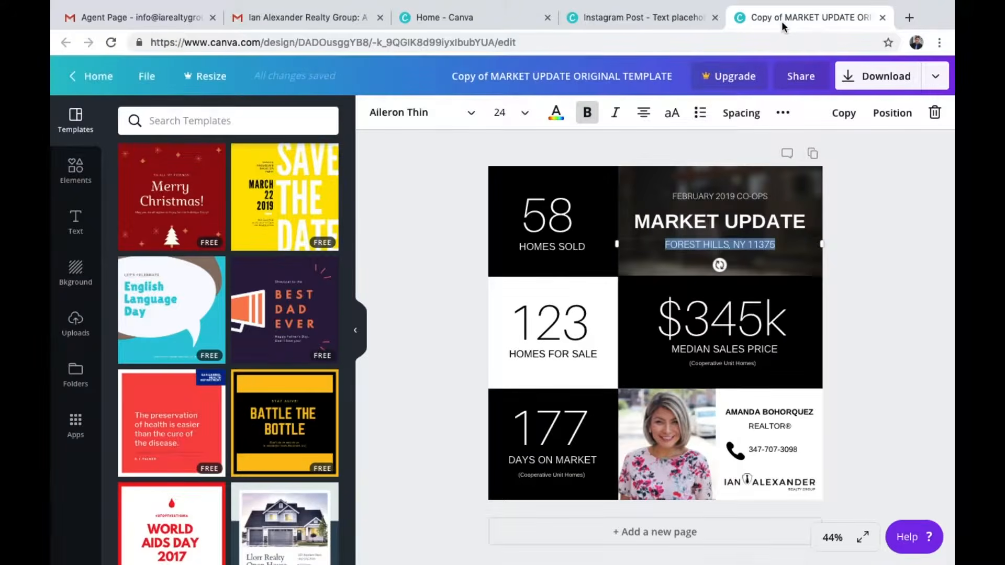
left_click(653, 21)
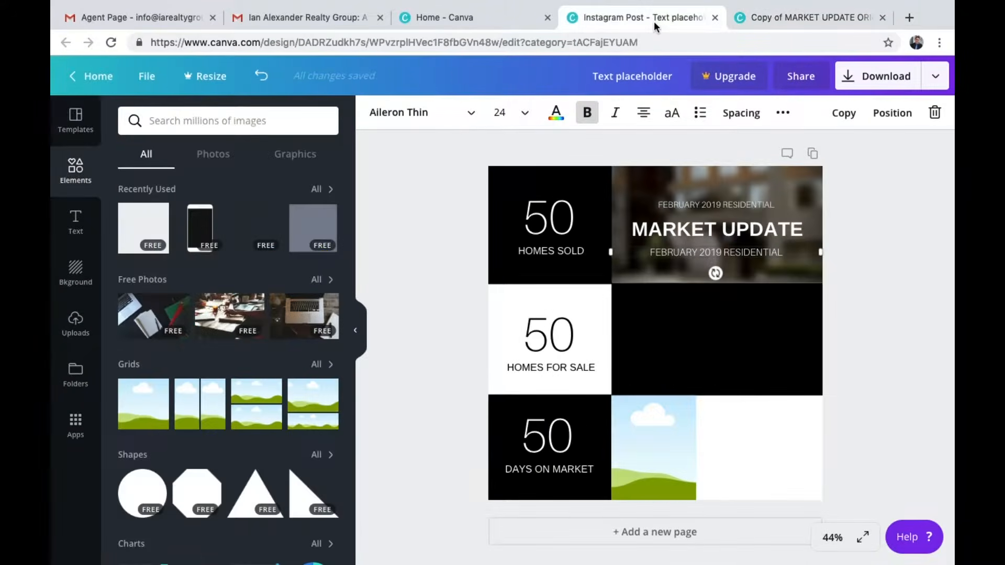
double_click(737, 255)
type("FOREST HILLS,")
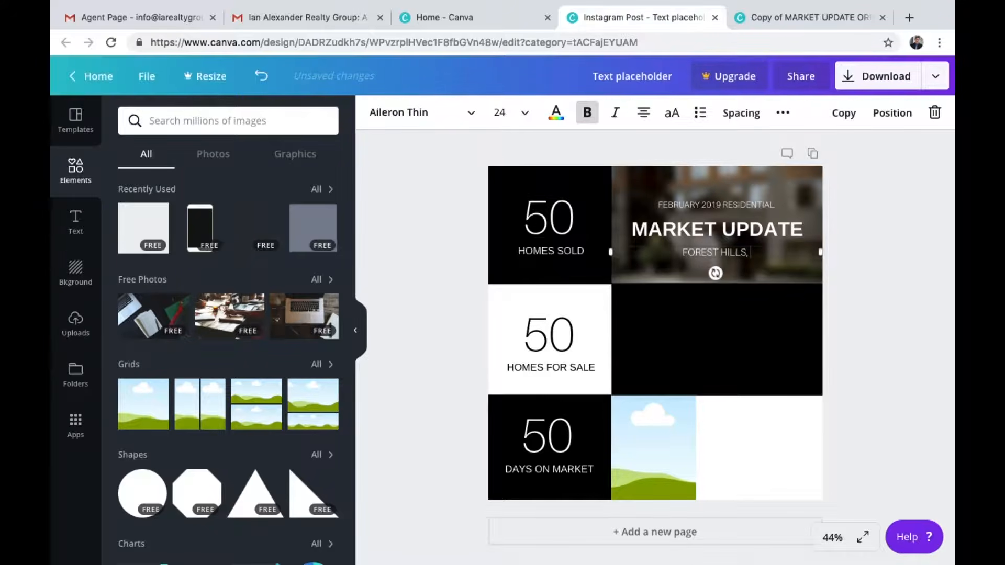
type(" NY 11375")
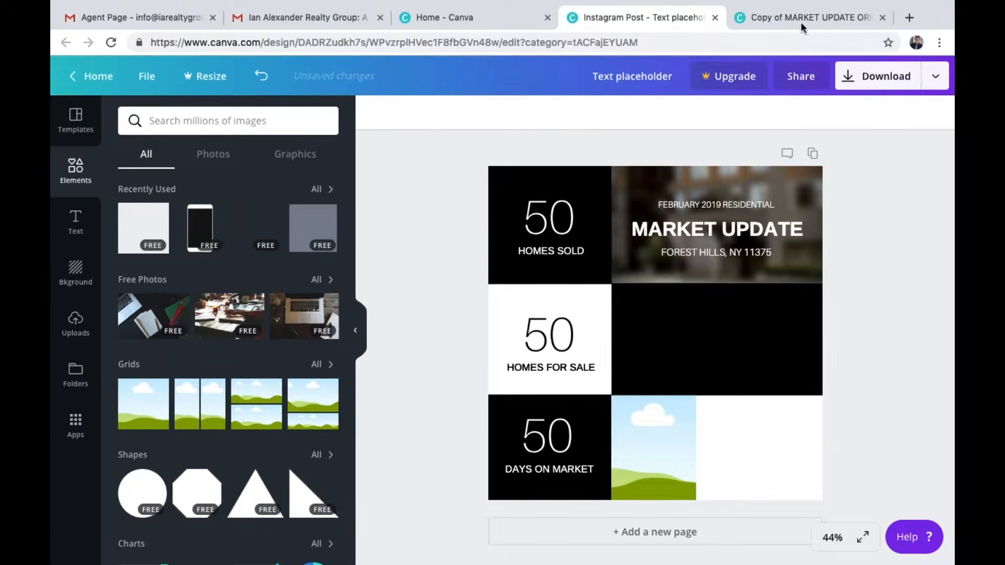
key("ctrl+Tab")
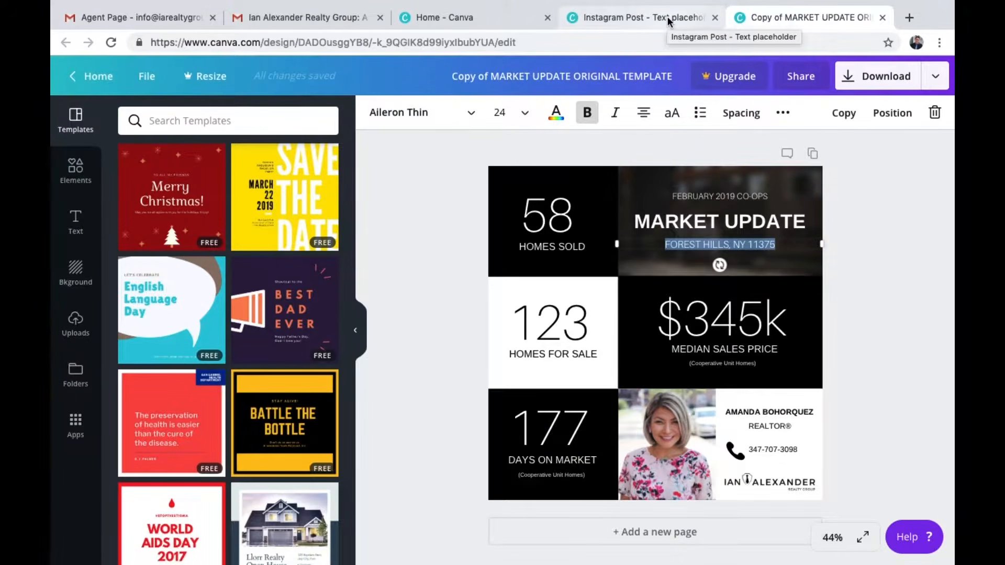
left_click(888, 250)
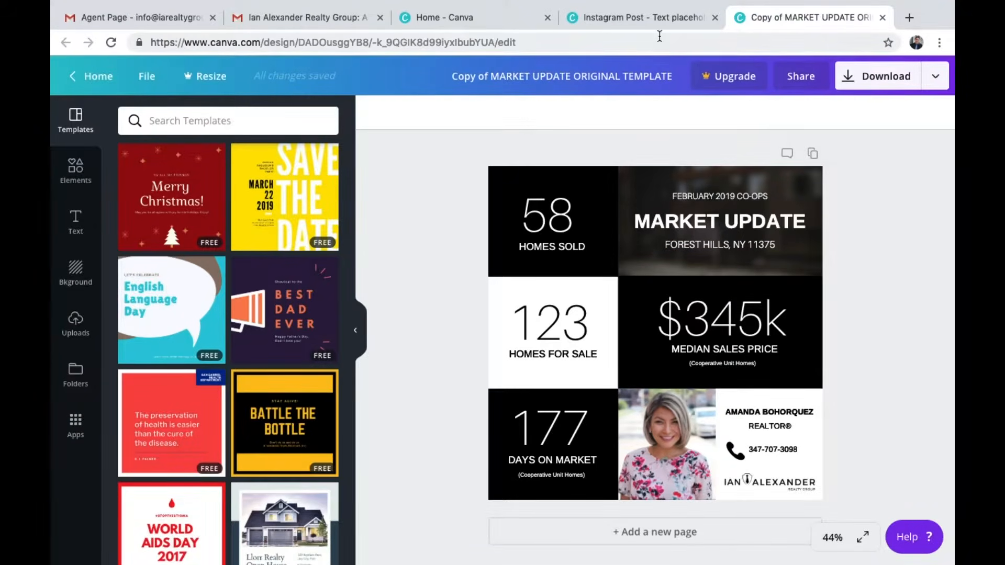
left_click(656, 17)
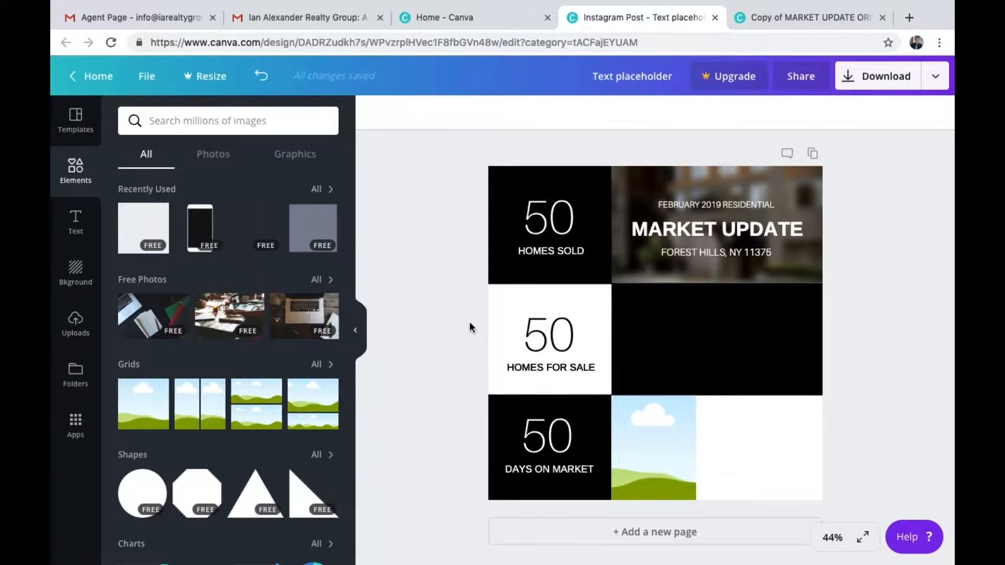
Duplicate the HOMES FOR SALE number group, make its text white and move the copy into the black middle-right cell
left_click_drag(475, 324, 560, 371)
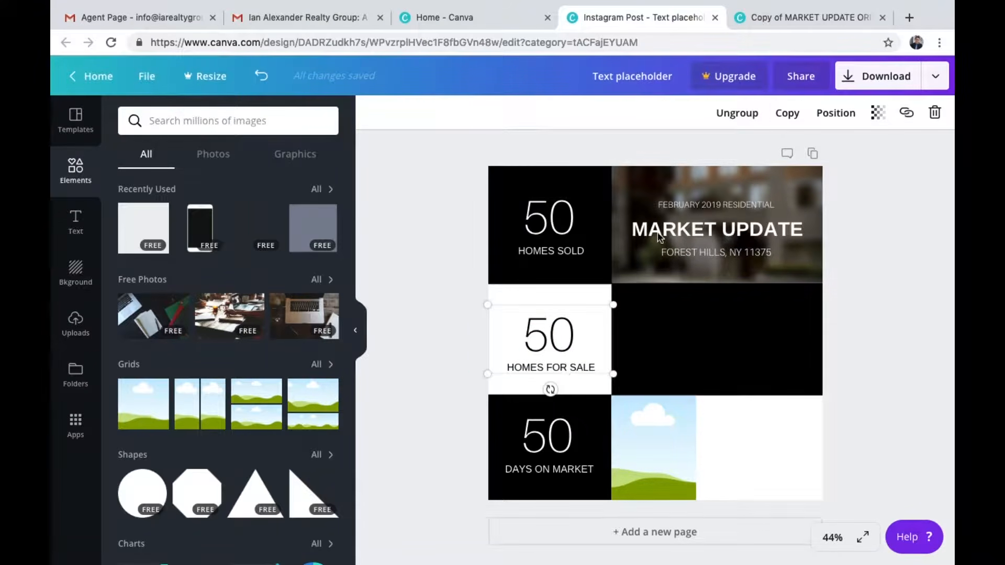
left_click(787, 113)
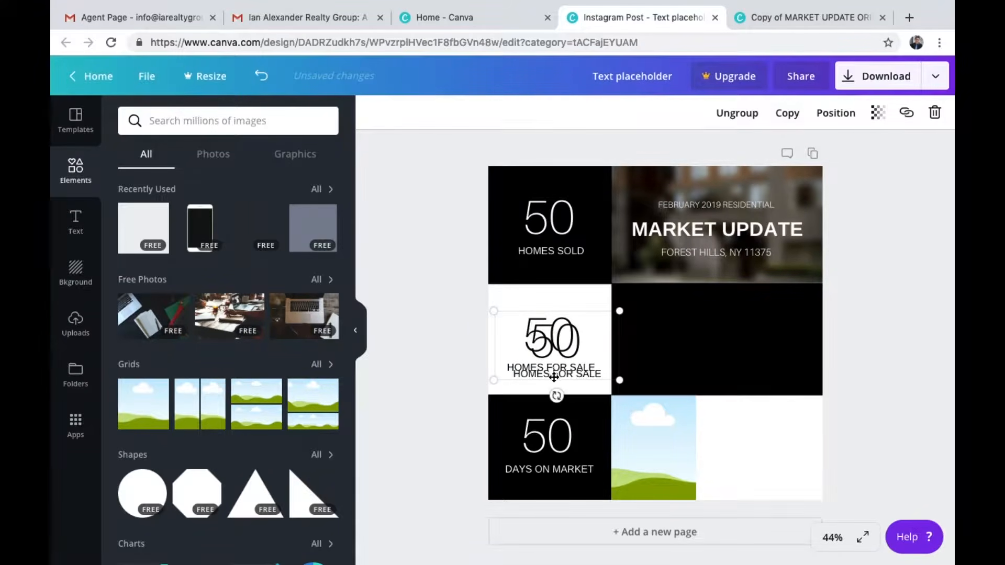
left_click_drag(556, 354, 613, 335)
double_click(601, 325)
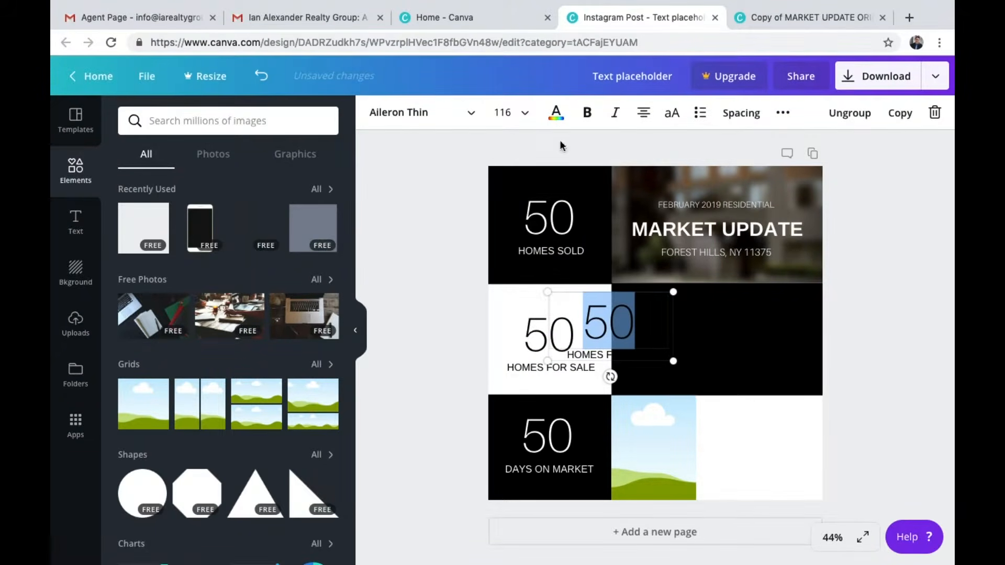
left_click(555, 113)
double_click(606, 358)
left_click(665, 369)
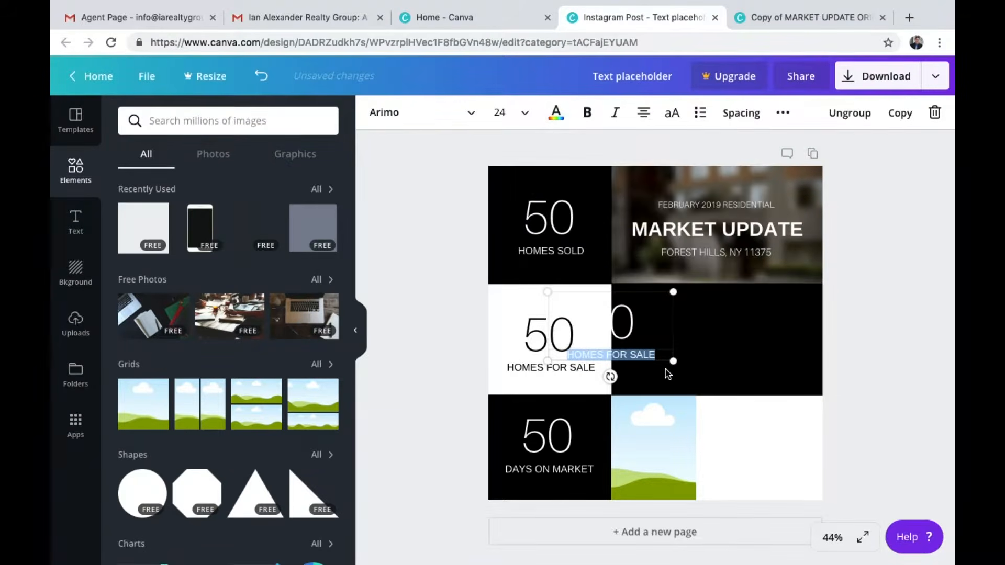
left_click(466, 336)
left_click_drag(637, 358, 743, 365)
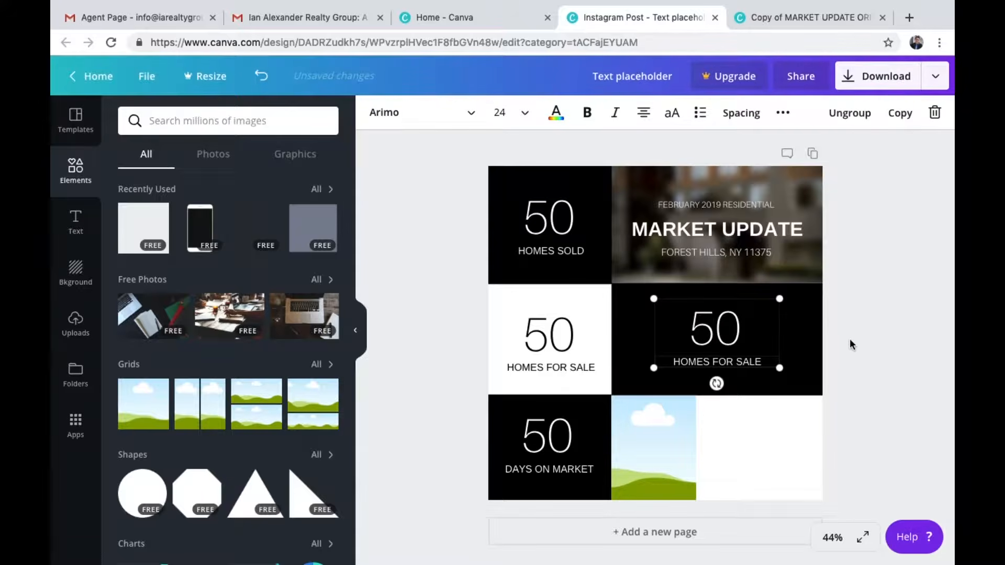
Try to replace the copied number with $550k, then undo the edit
double_click(732, 326)
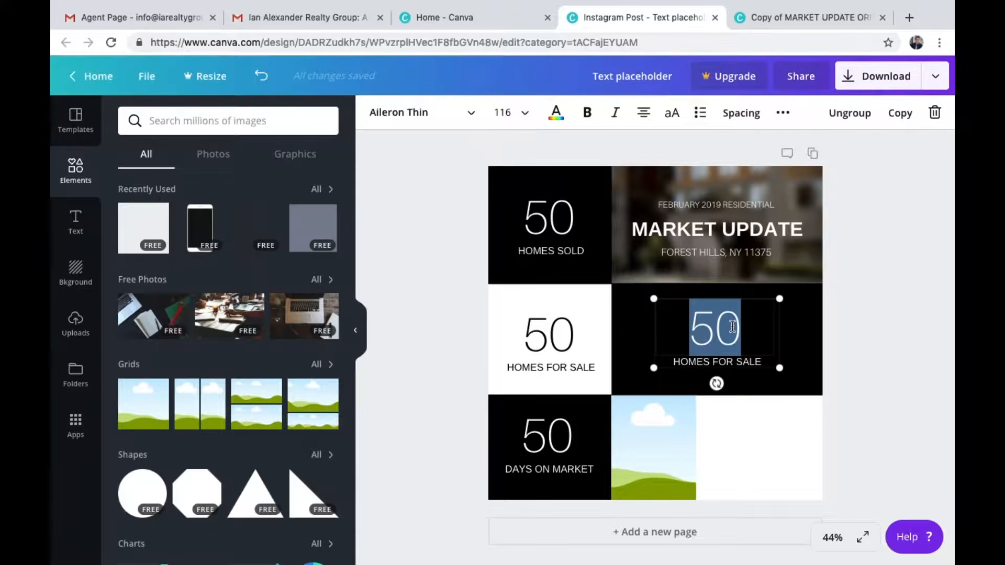
type("$")
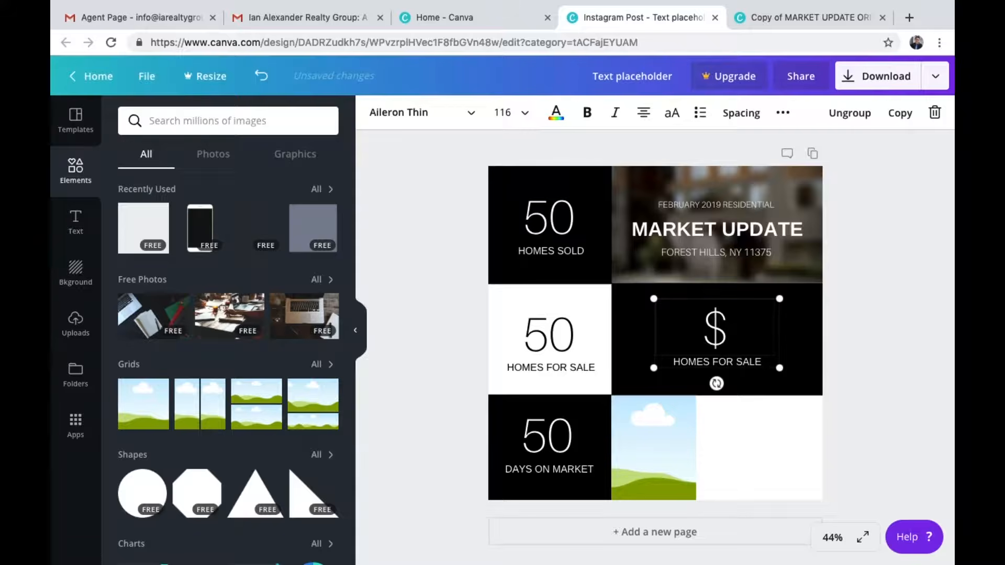
type("550k")
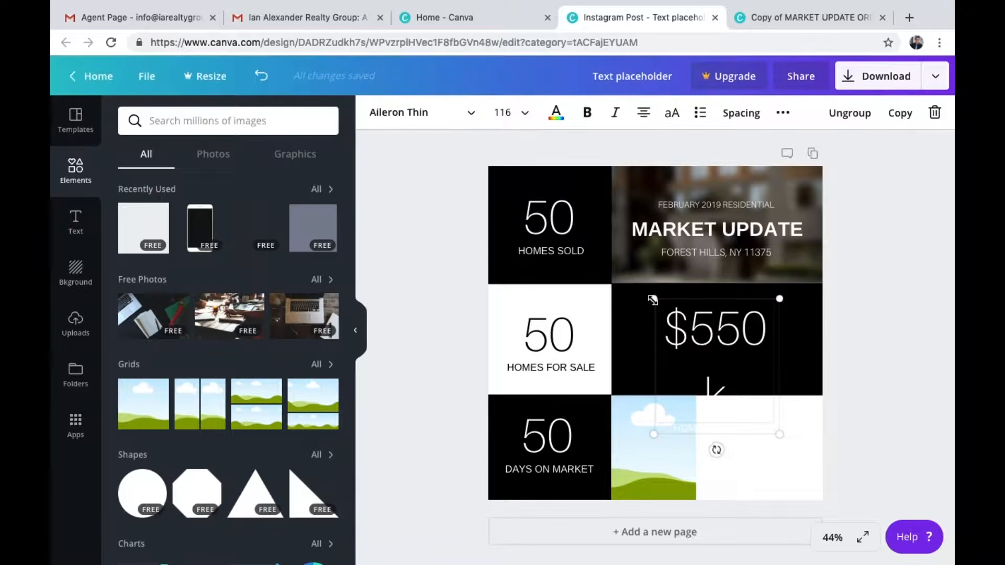
left_click_drag(646, 295, 624, 267)
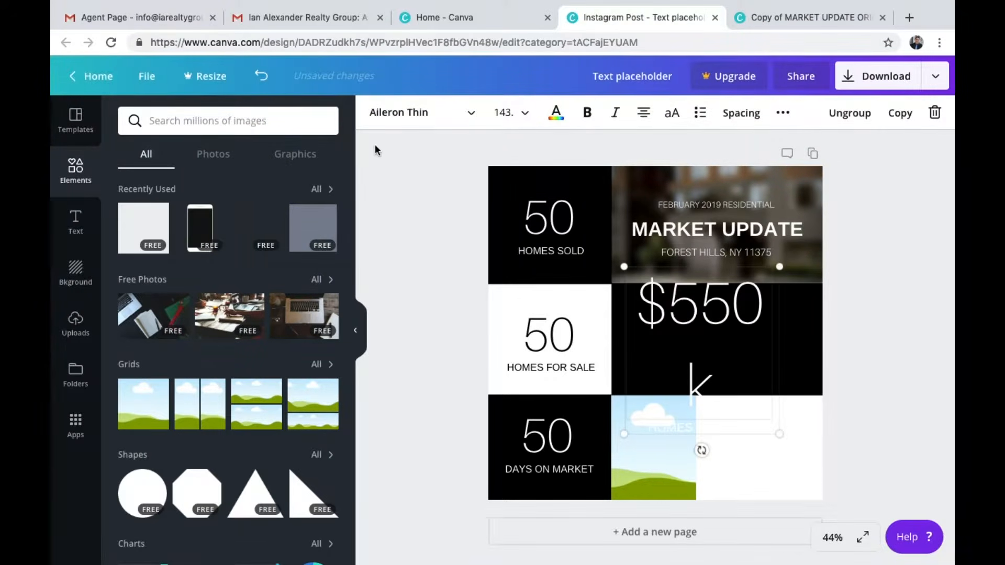
left_click(261, 76)
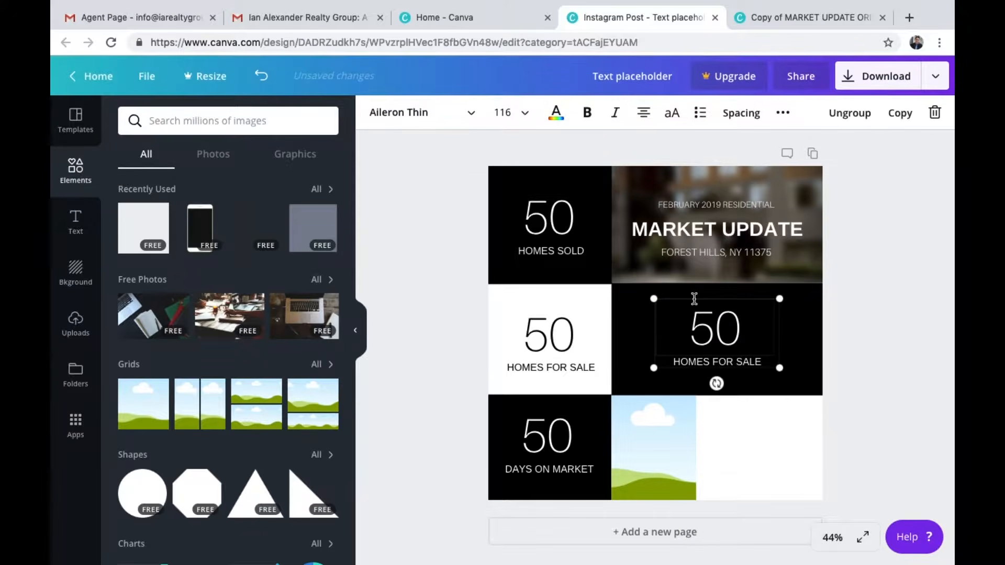
Ungroup the copied number and label and widen the number's text box to span the cell
left_click(897, 321)
left_click(726, 325)
left_click(852, 113)
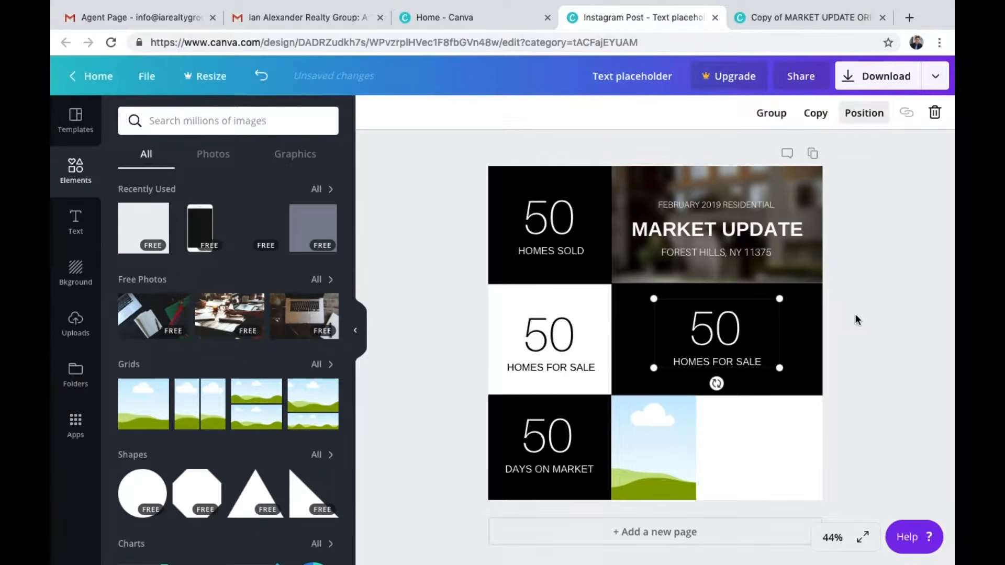
left_click(852, 365)
left_click(712, 330)
left_click_drag(652, 327, 612, 327)
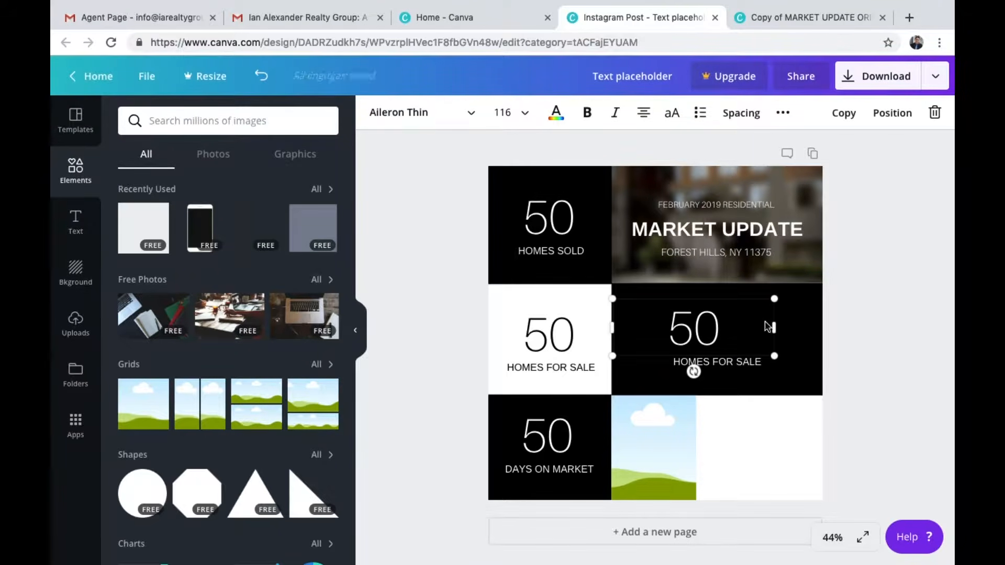
left_click_drag(776, 326, 820, 327)
left_click(921, 338)
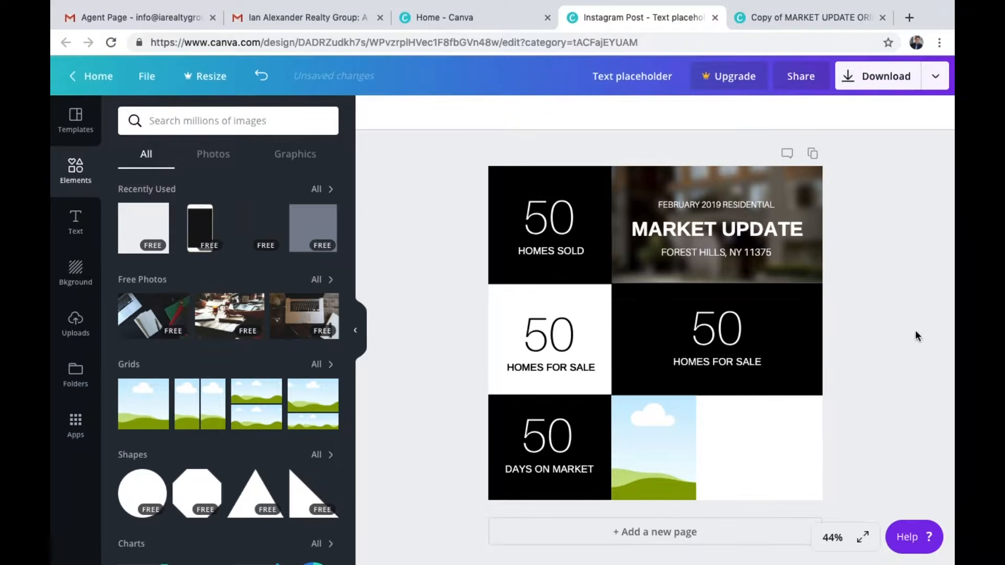
Widen the copied HOMES FOR SALE label's text box to span the black cell
left_click(726, 336)
left_click_drag(820, 328, 820, 327)
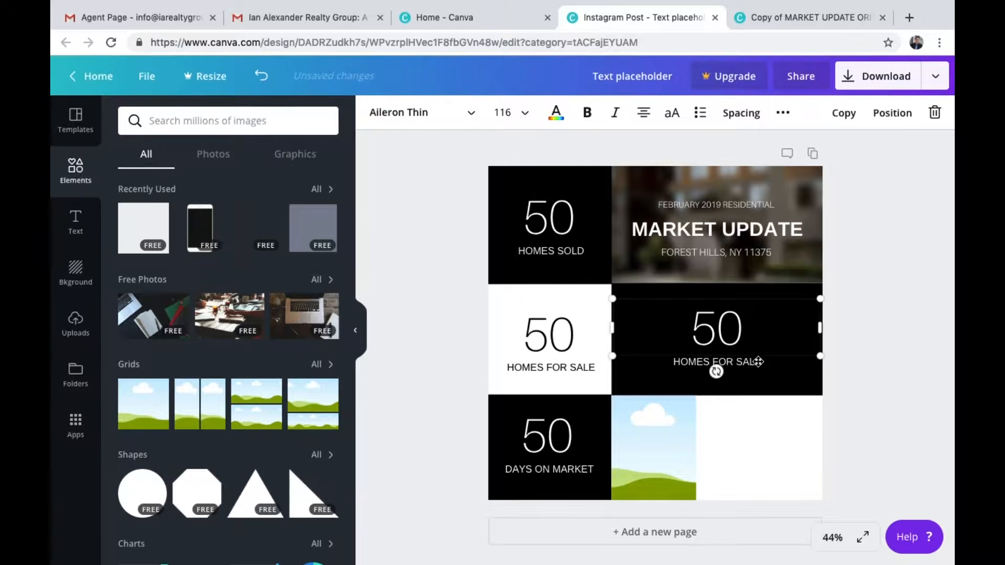
left_click(905, 375)
left_click(717, 361)
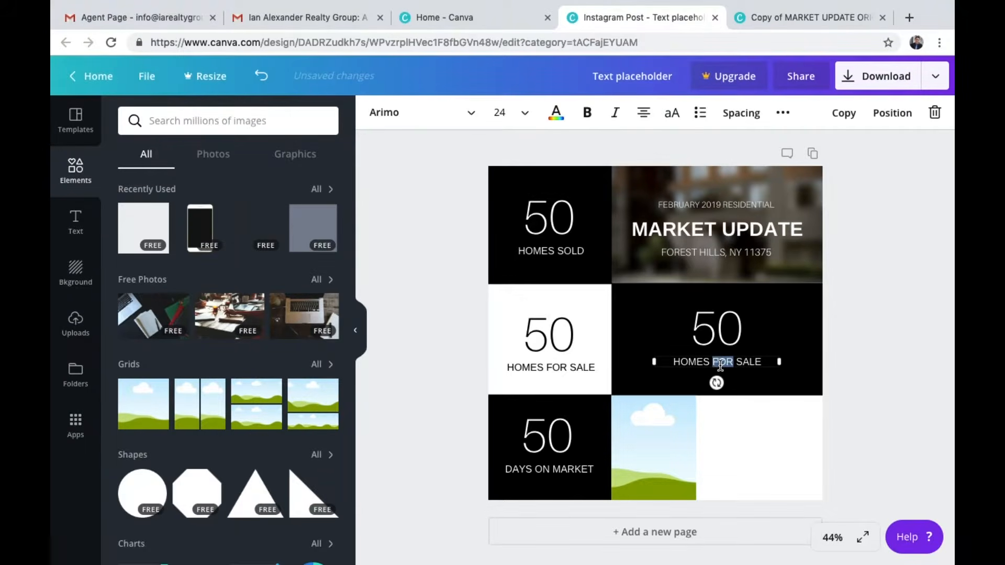
left_click(717, 362)
left_click_drag(653, 362, 608, 361)
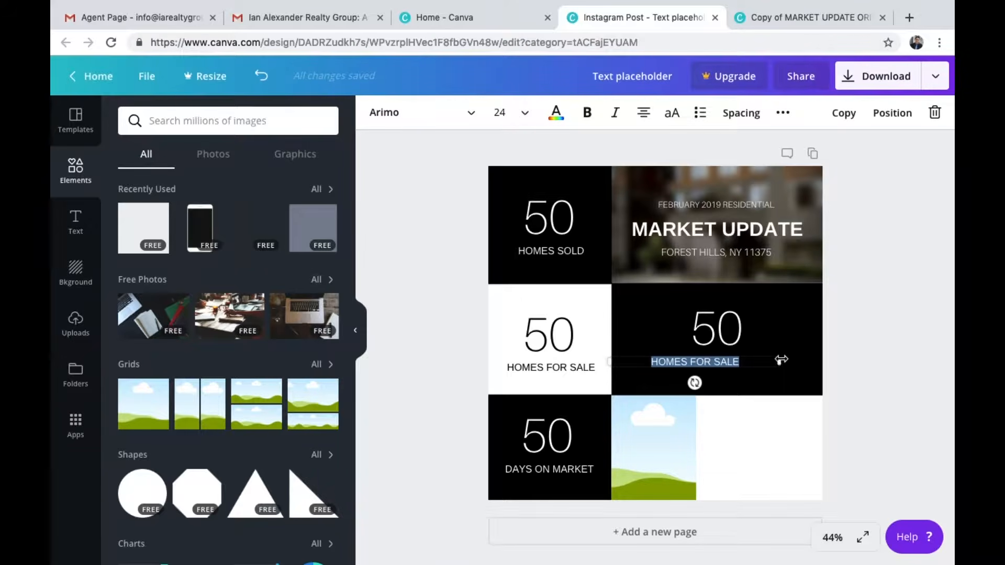
left_click_drag(782, 360, 827, 359)
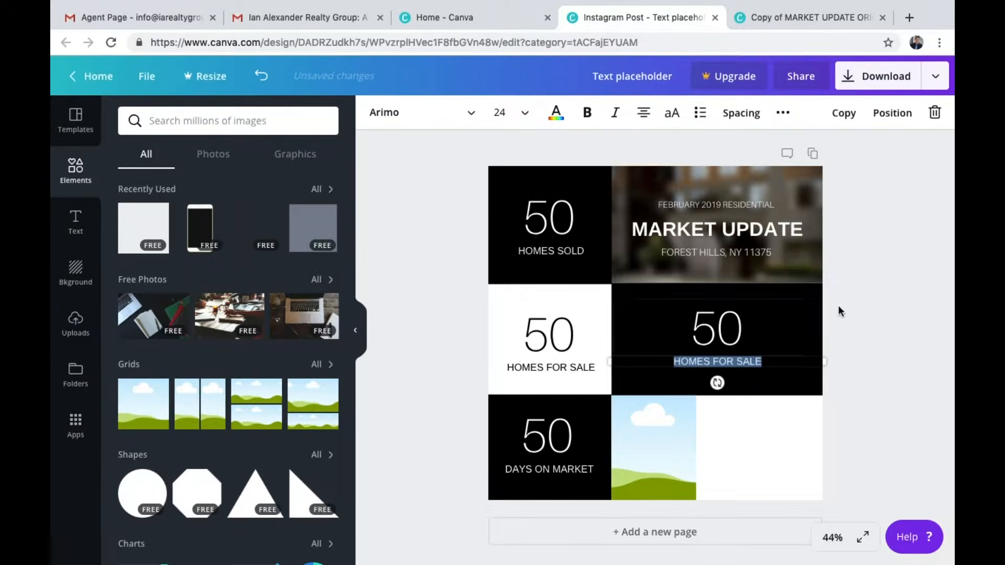
left_click(871, 307)
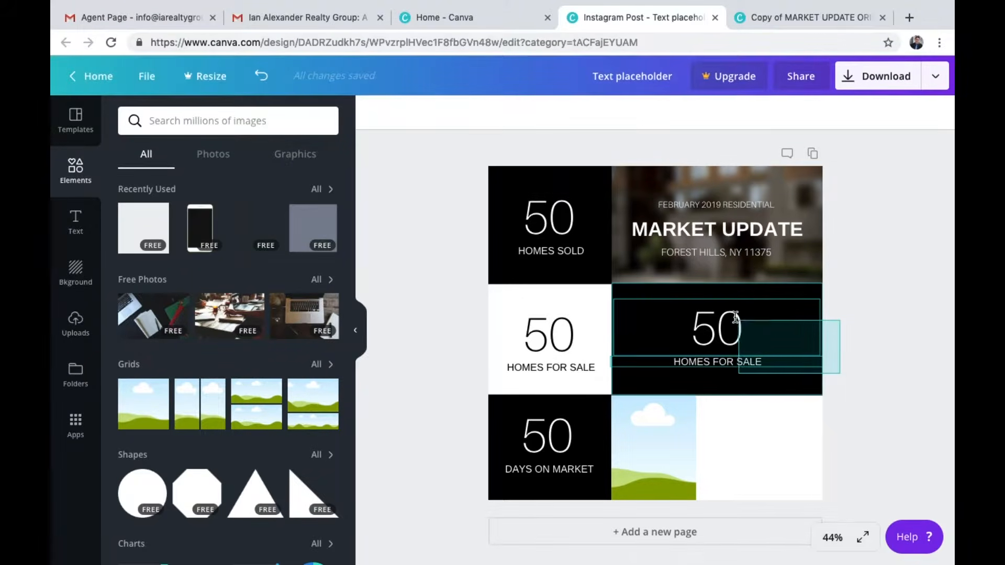
Regroup the copied number and label, then change the number to $550K
left_click(799, 390)
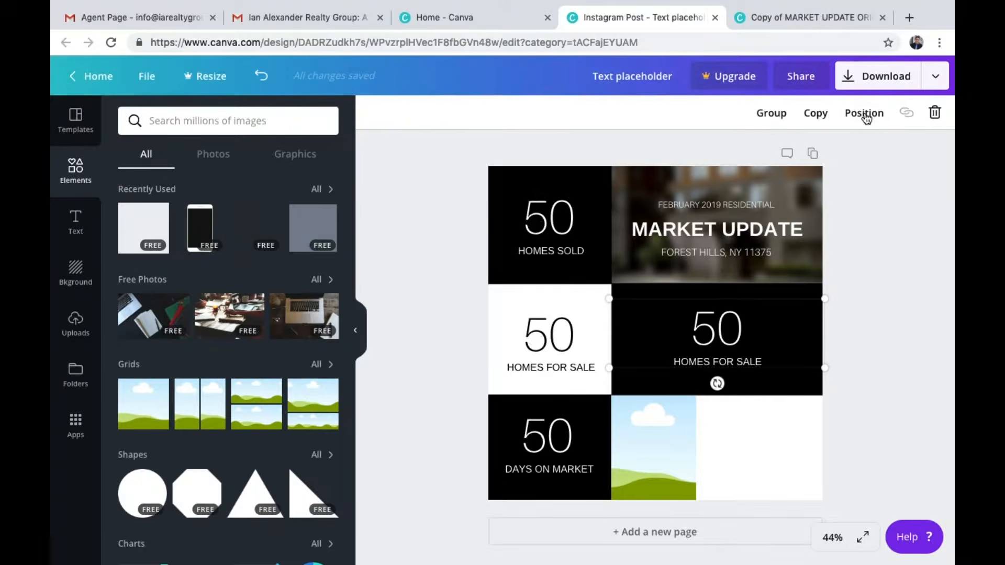
left_click(771, 113)
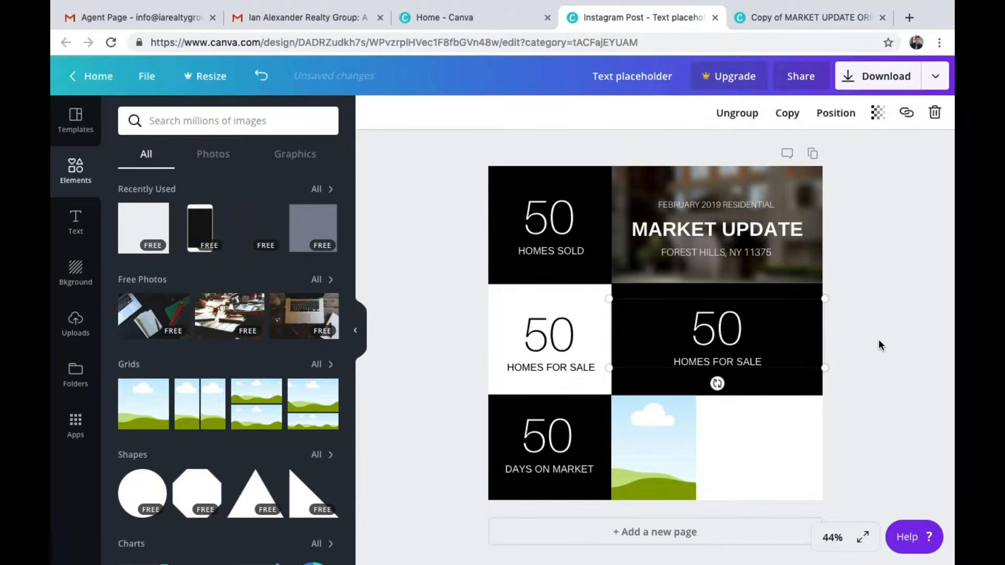
left_click(724, 335)
double_click(724, 335)
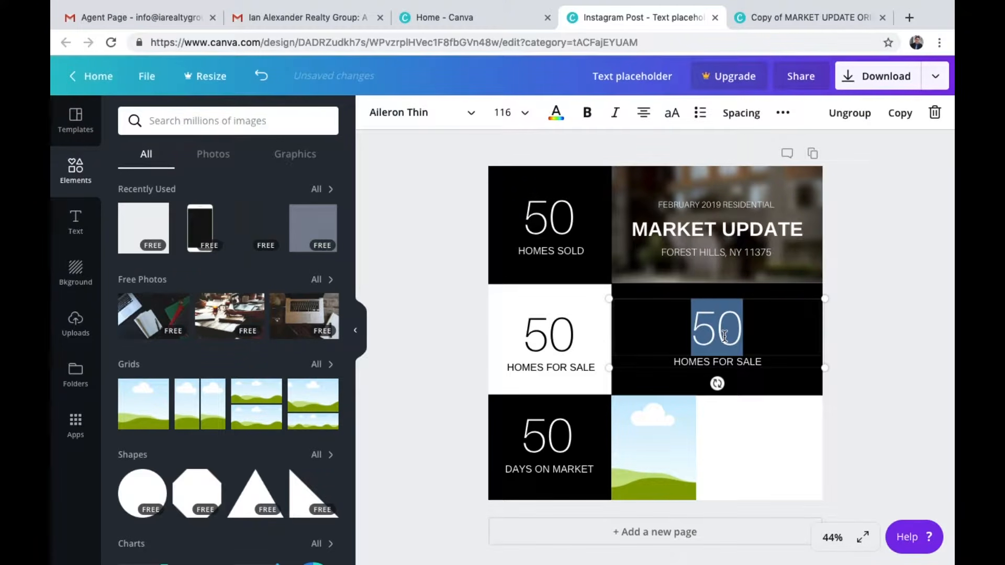
type("$550K")
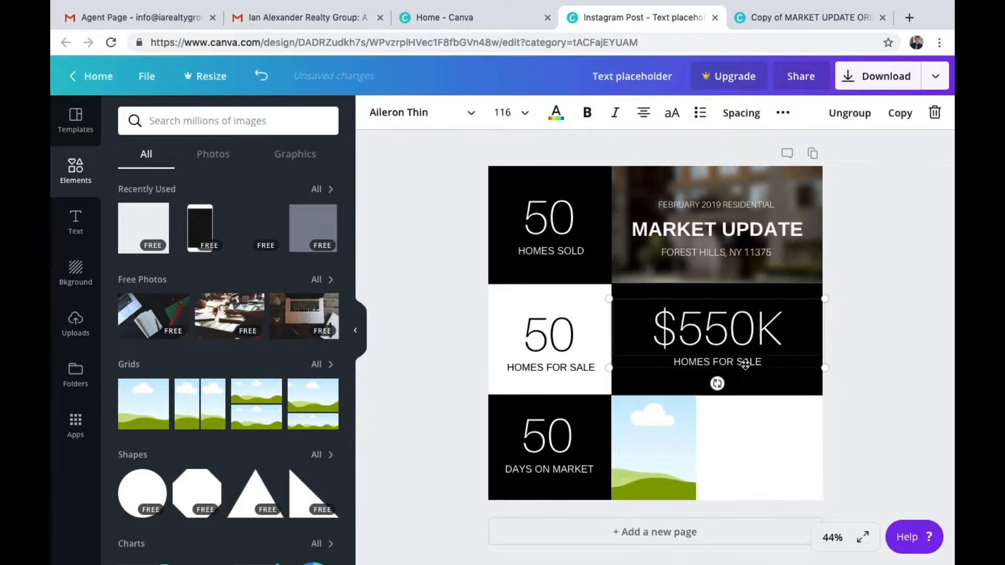
Change the copied label's text to Average Sales Price
left_click(757, 365)
triple_click(758, 365)
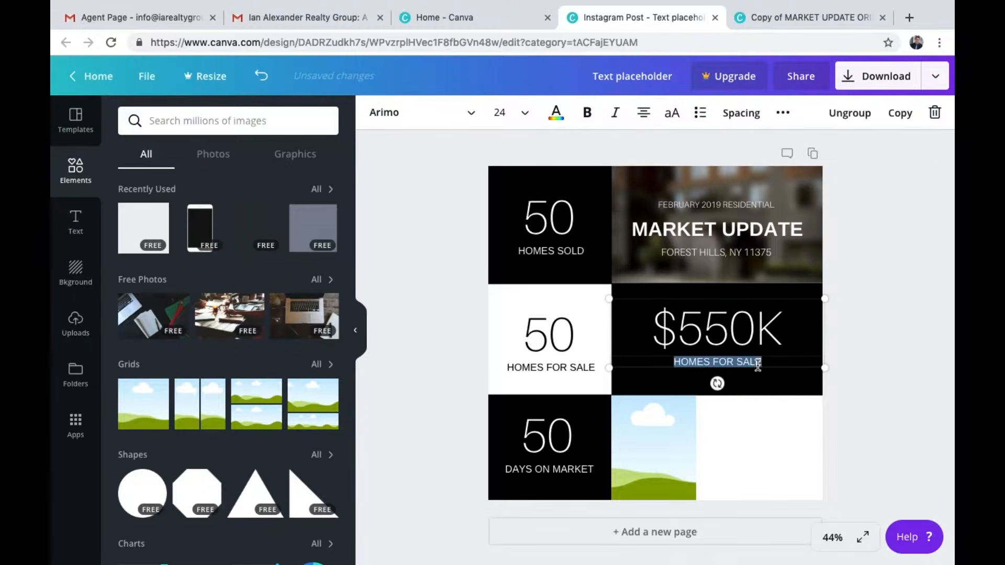
type("Average")
key("BackSpace")
key("BackSpace")
key("BackSpace")
key("BackSpace")
key("BackSpace")
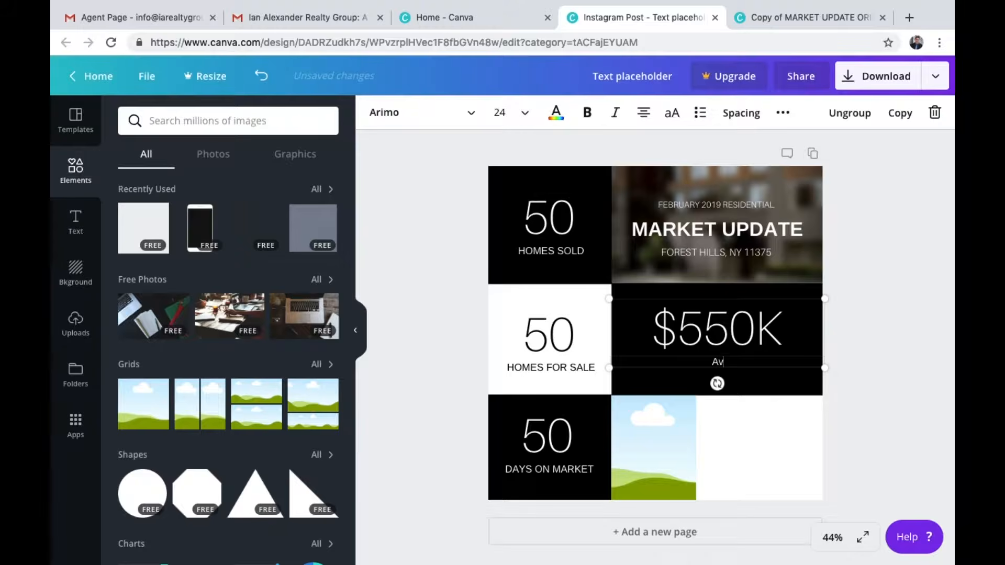
type("verage Sales Price")
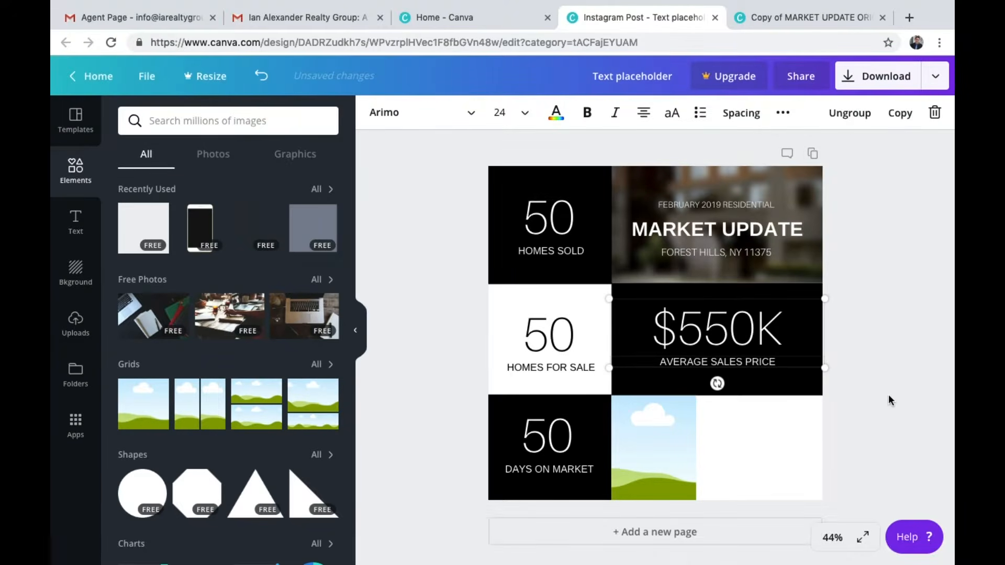
left_click(889, 397)
left_click(748, 329)
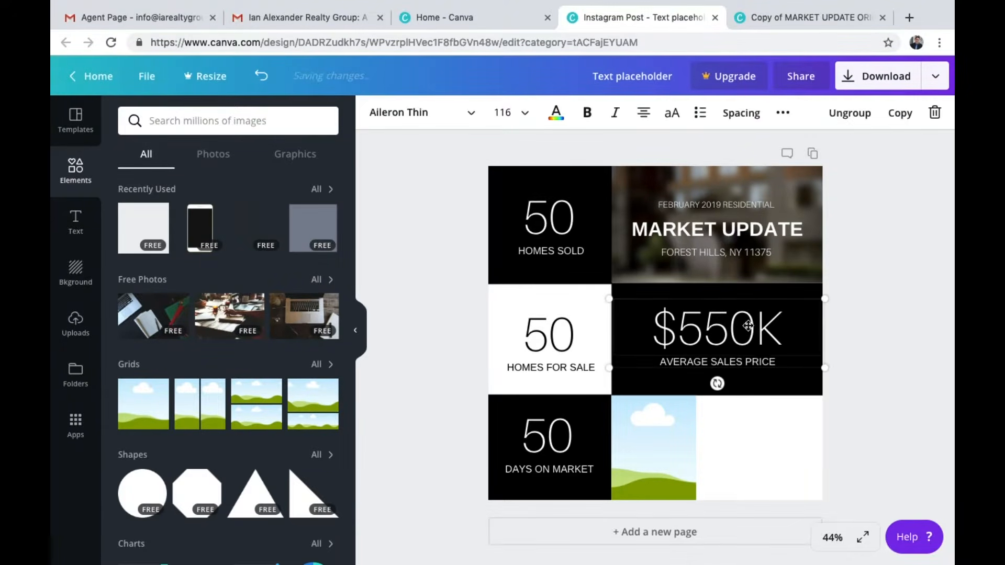
Nudge the Average Sales Price label slightly so the $550K group sits centred in the black cell
left_click_drag(755, 368, 757, 372)
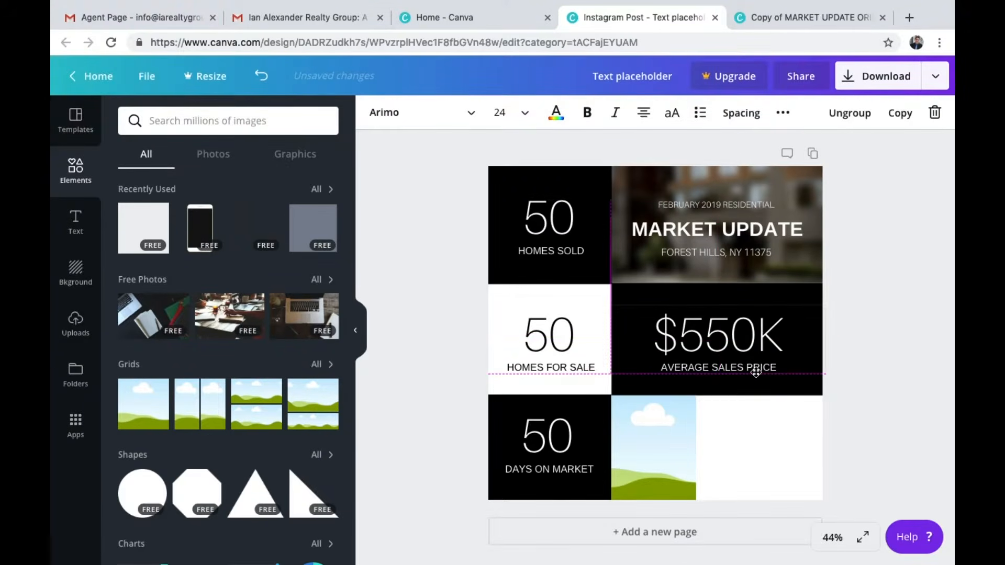
left_click(878, 372)
left_click(765, 348)
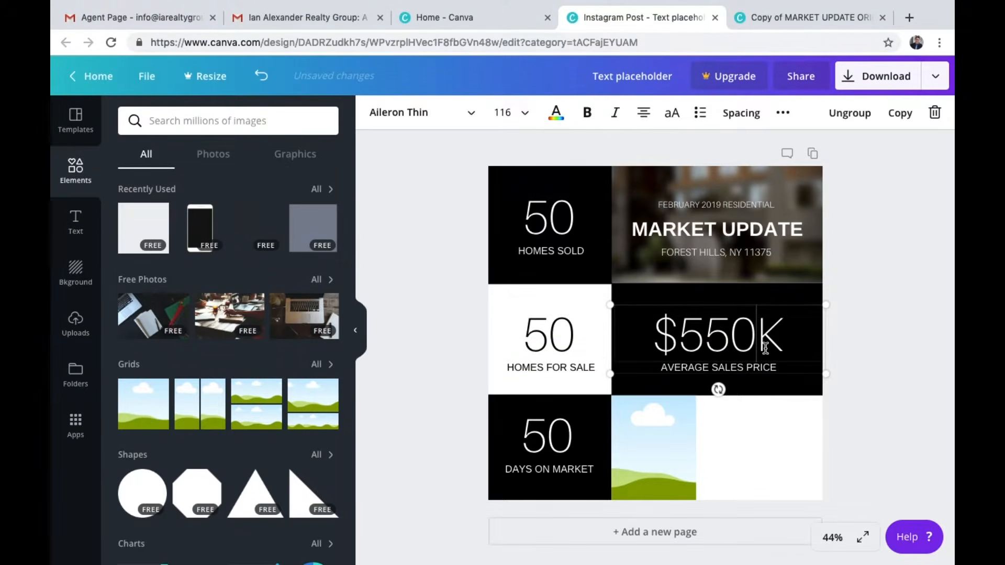
left_click(850, 378)
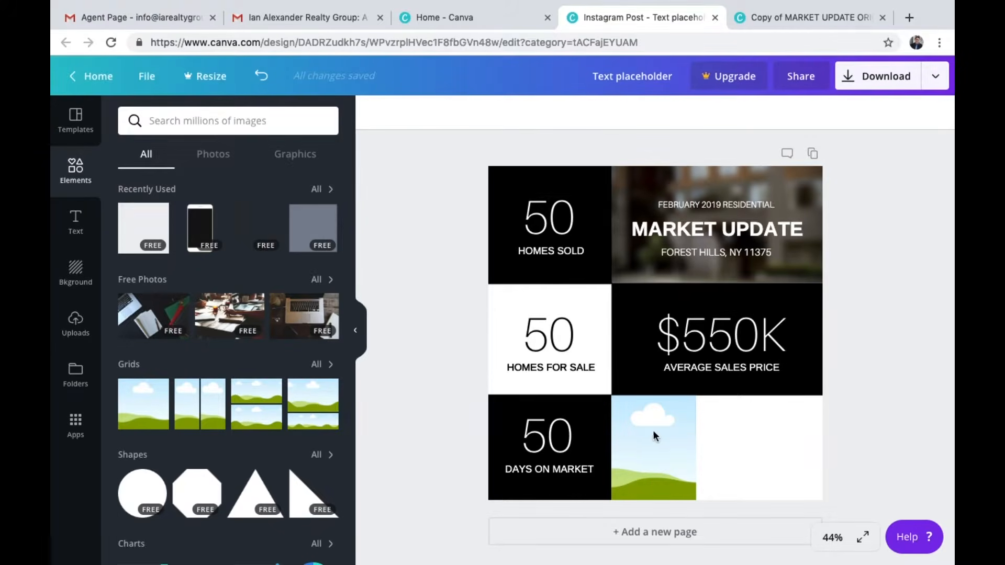
Place the uploaded portrait photo of the agent into the grid frame in the bottom-middle cell
left_click(70, 340)
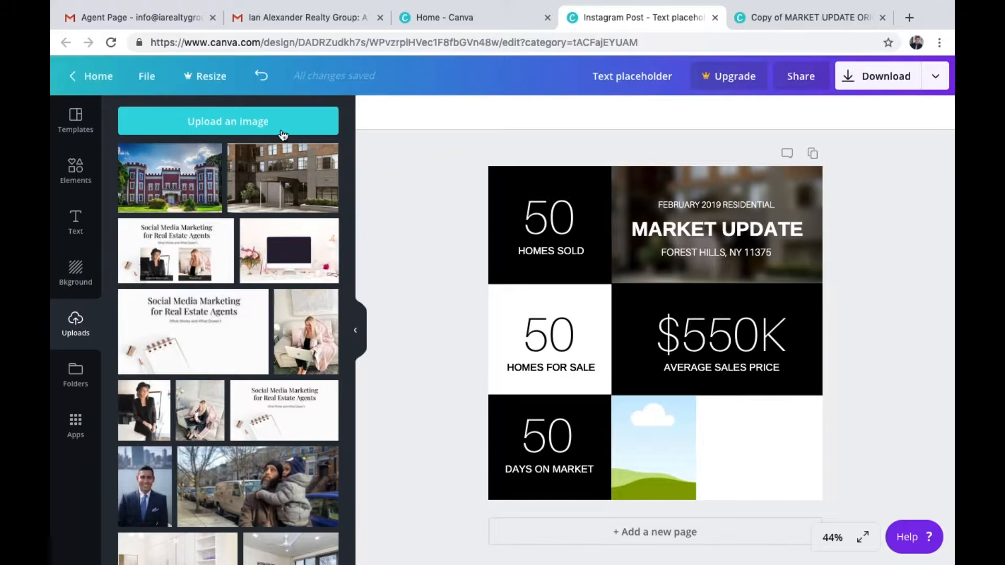
scroll(270, 430, "down", 10)
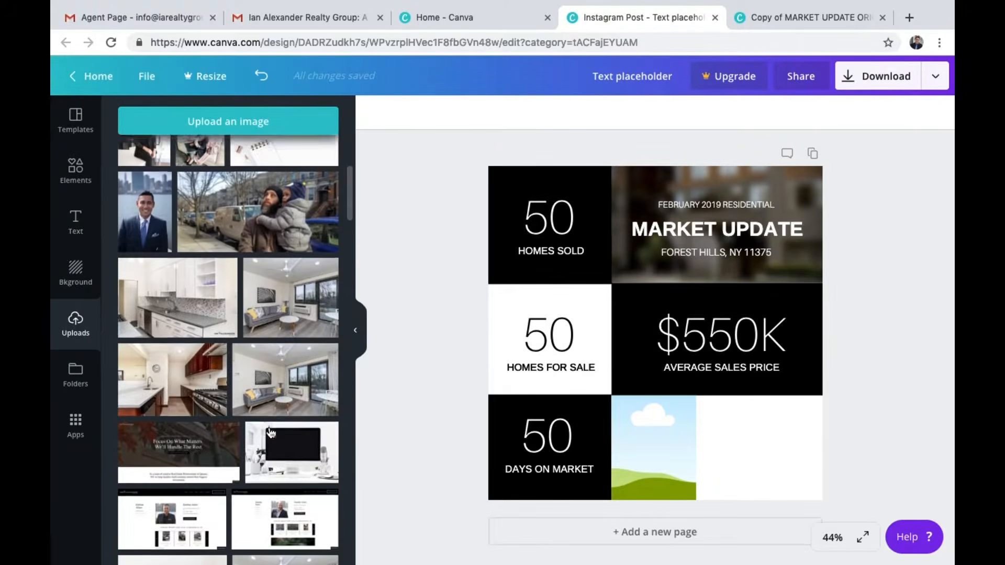
scroll(269, 430, "down", 12)
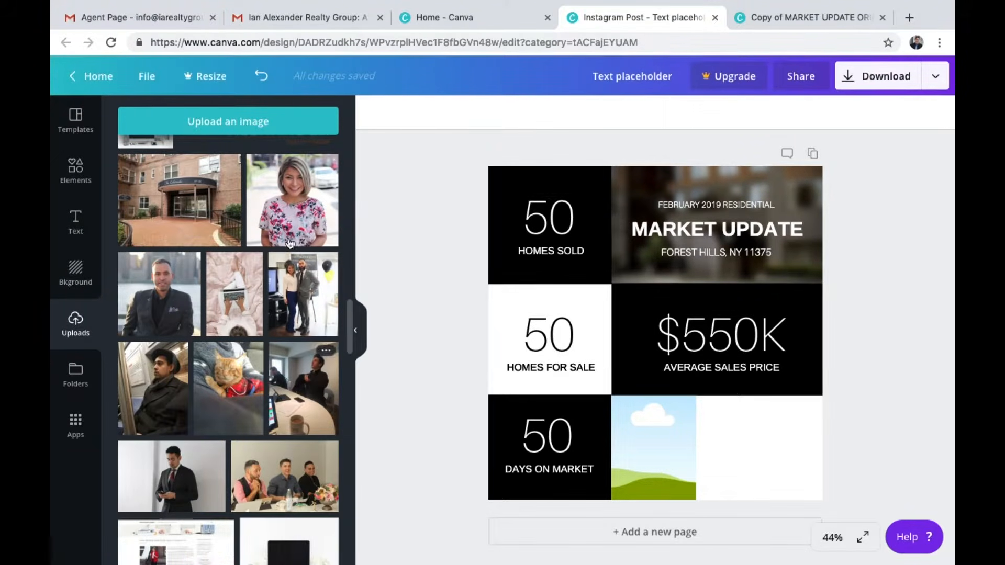
left_click_drag(291, 195, 649, 430)
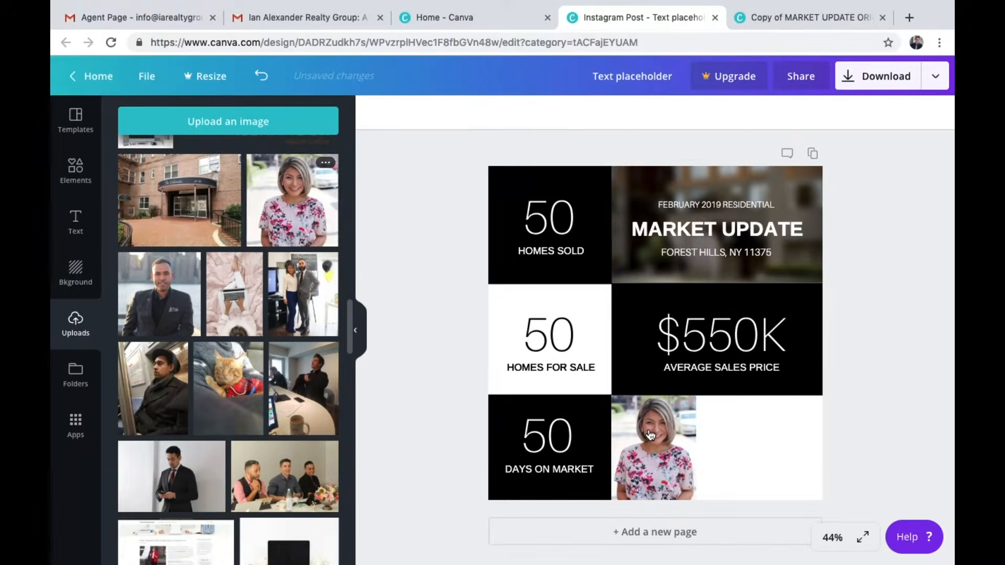
Switch to the original template and examine its contact block: agent name, title, phone icon, number and logo
left_click(75, 168)
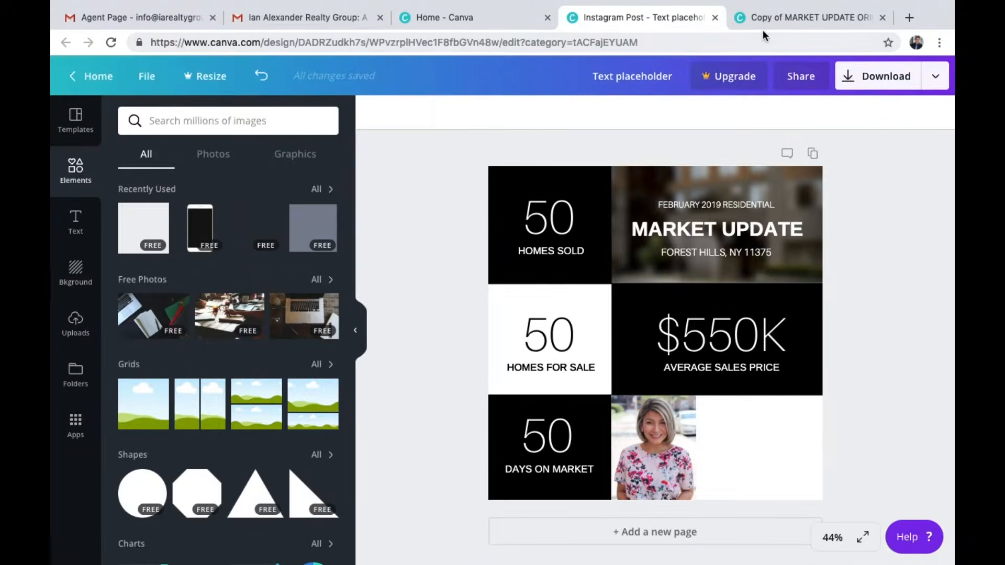
left_click(780, 16)
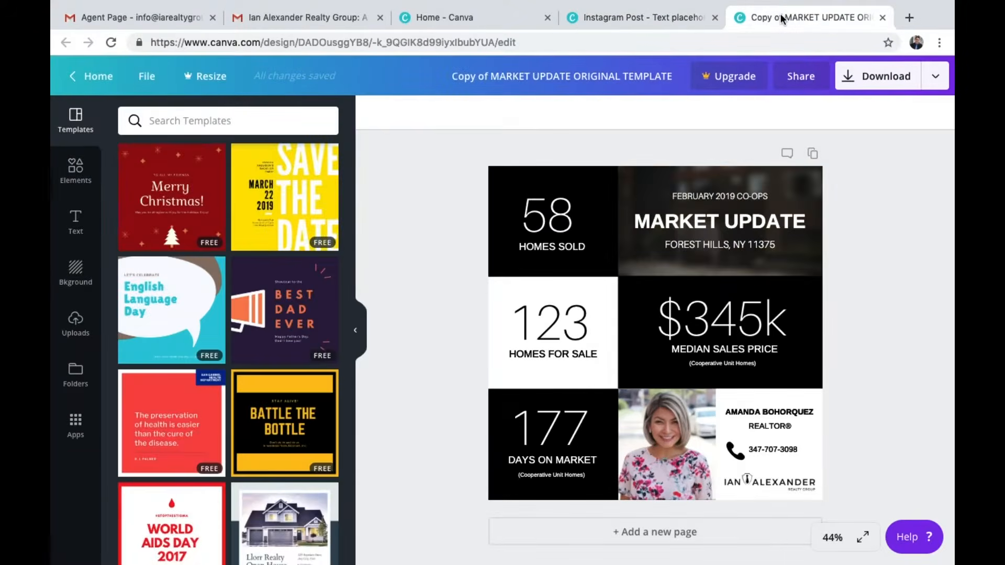
left_click(777, 412)
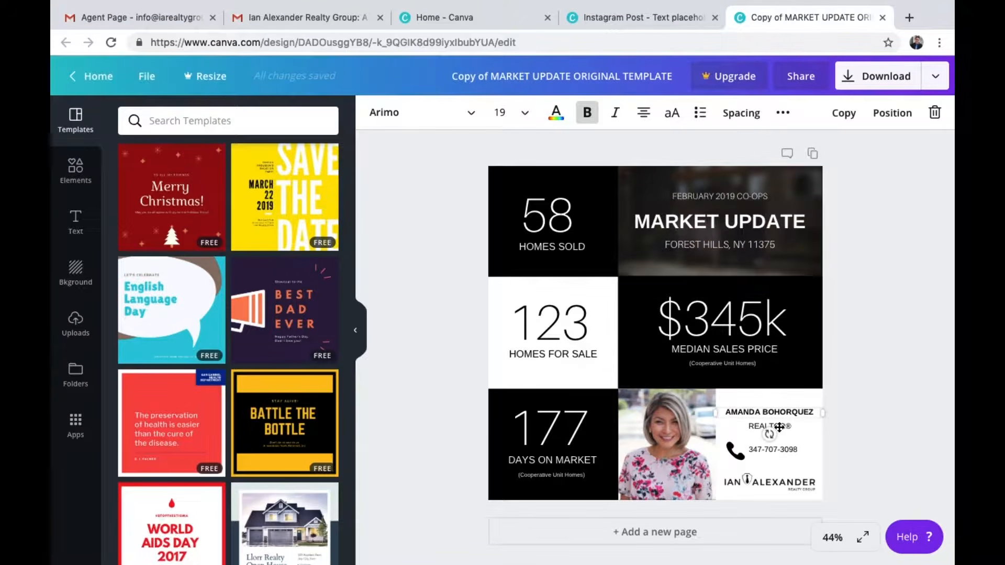
left_click(790, 451)
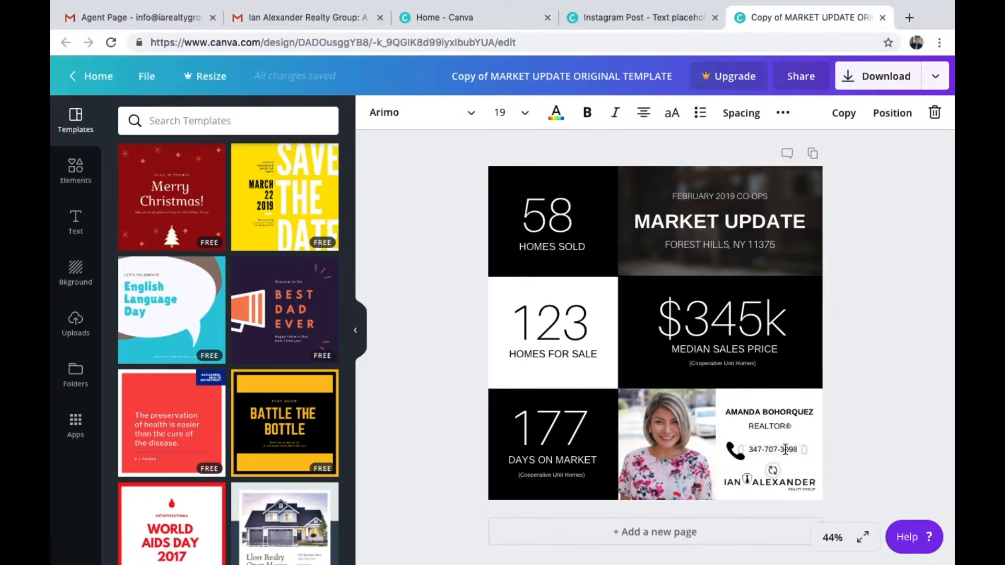
left_click(784, 482)
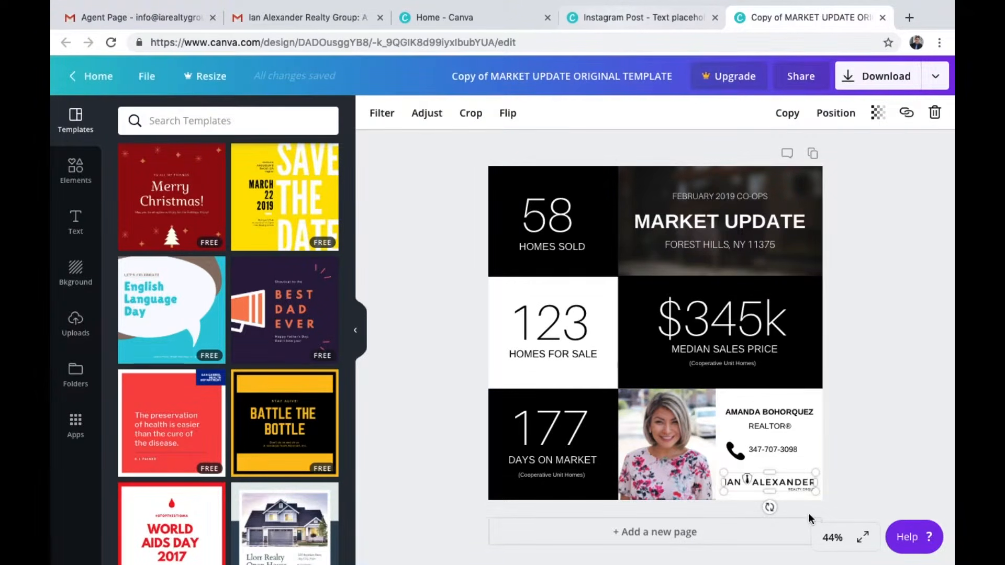
left_click(555, 210)
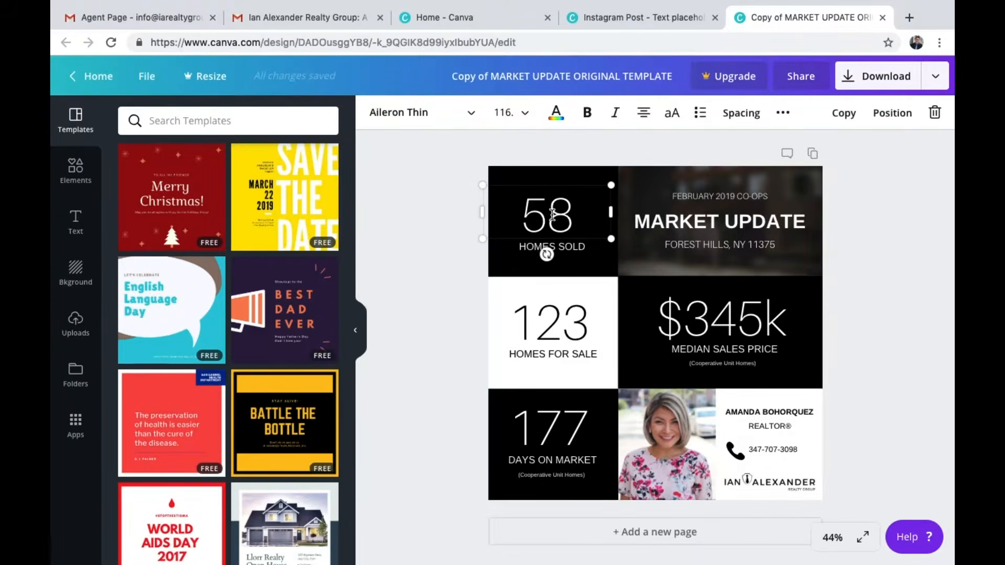
left_click(735, 451)
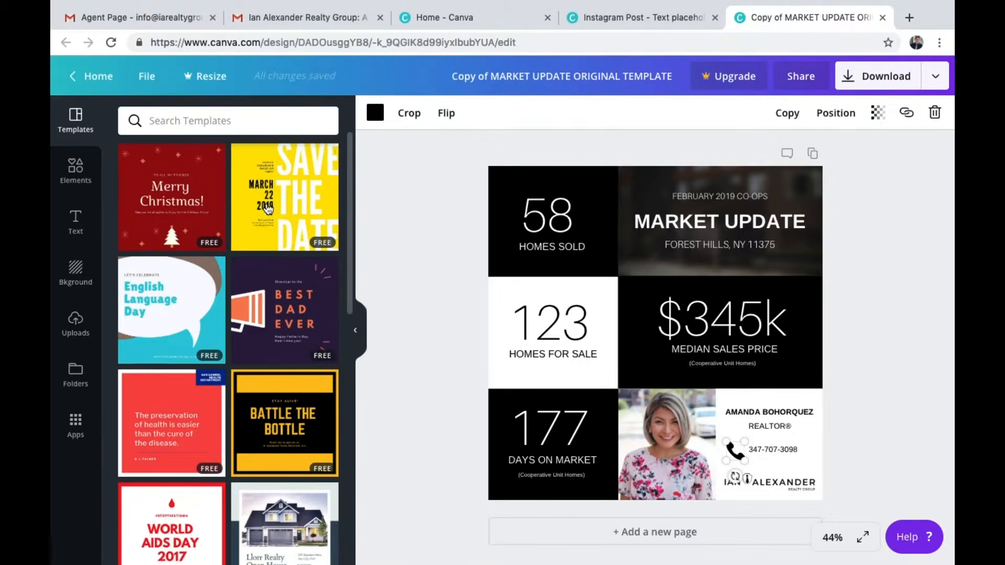
left_click(671, 18)
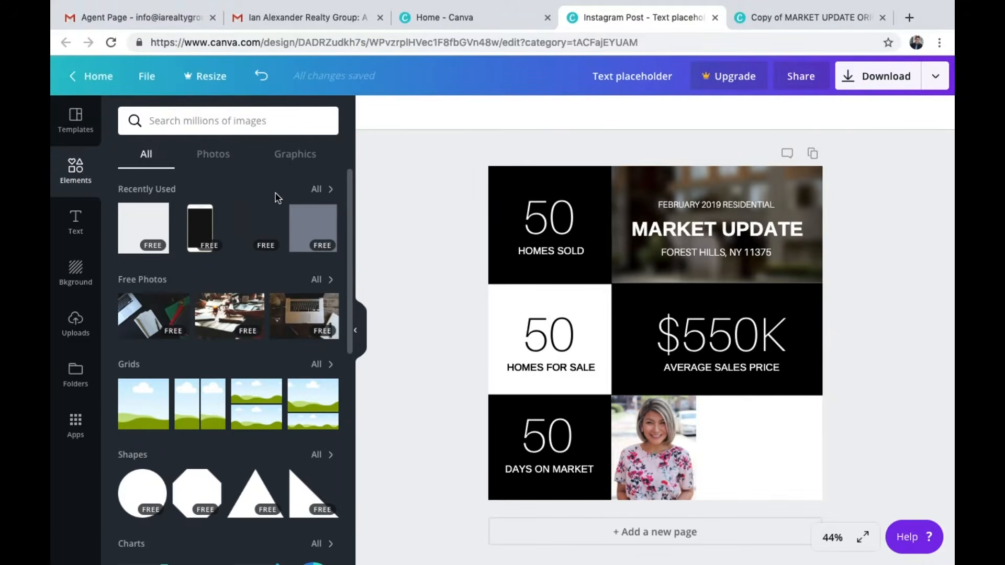
Search the graphics library for PHONE and browse the phone icon results
scroll(282, 204, "down", 5)
scroll(281, 204, "up", 5)
left_click(287, 154)
left_click(282, 118)
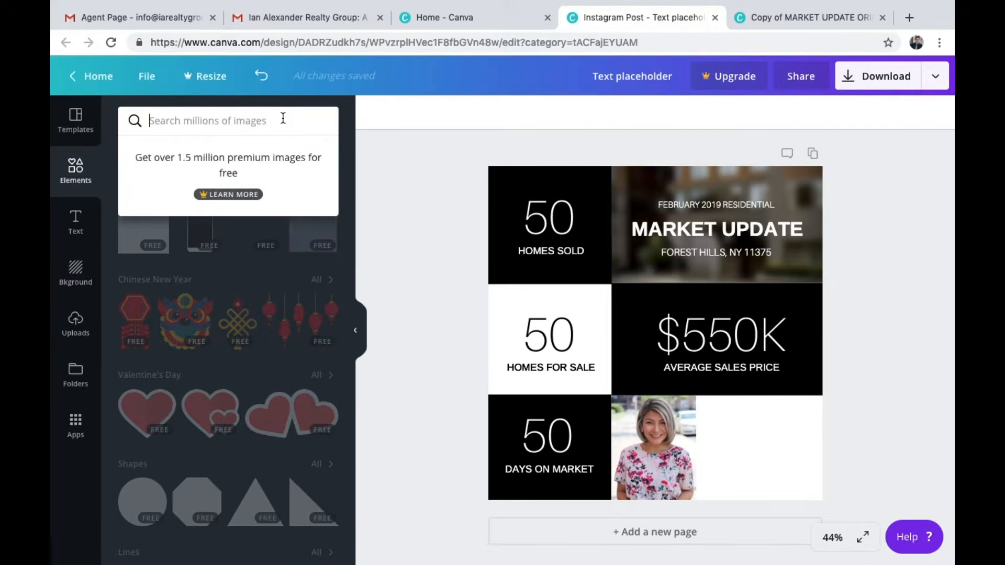
type("PHONE")
key("Return")
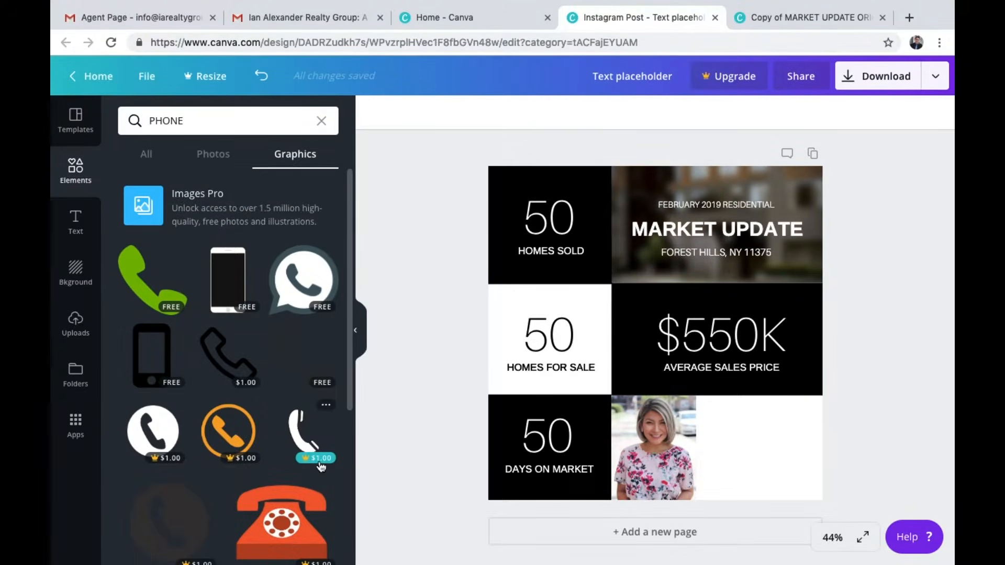
scroll(314, 445, "down", 5)
scroll(320, 466, "down", 6)
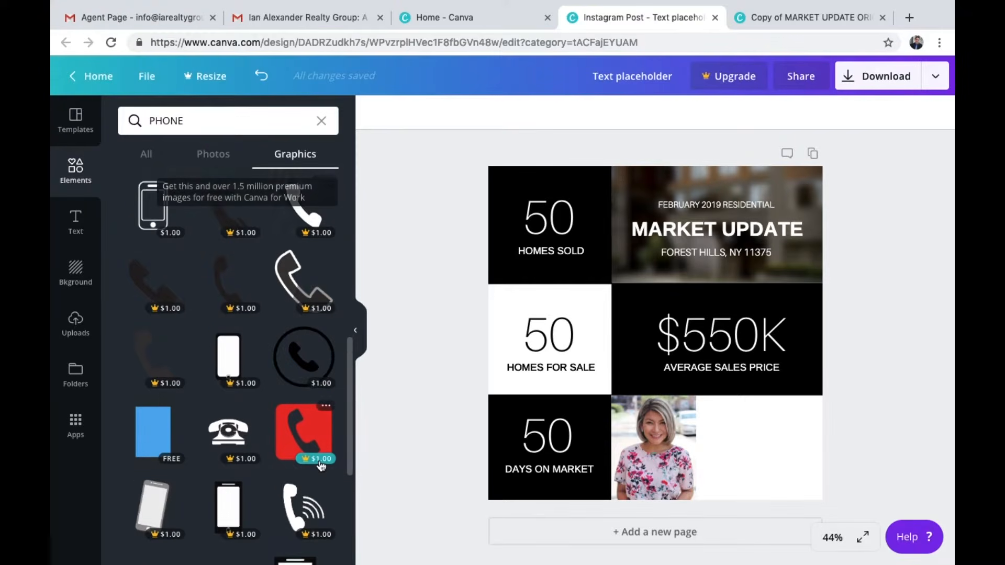
scroll(320, 465, "down", 10)
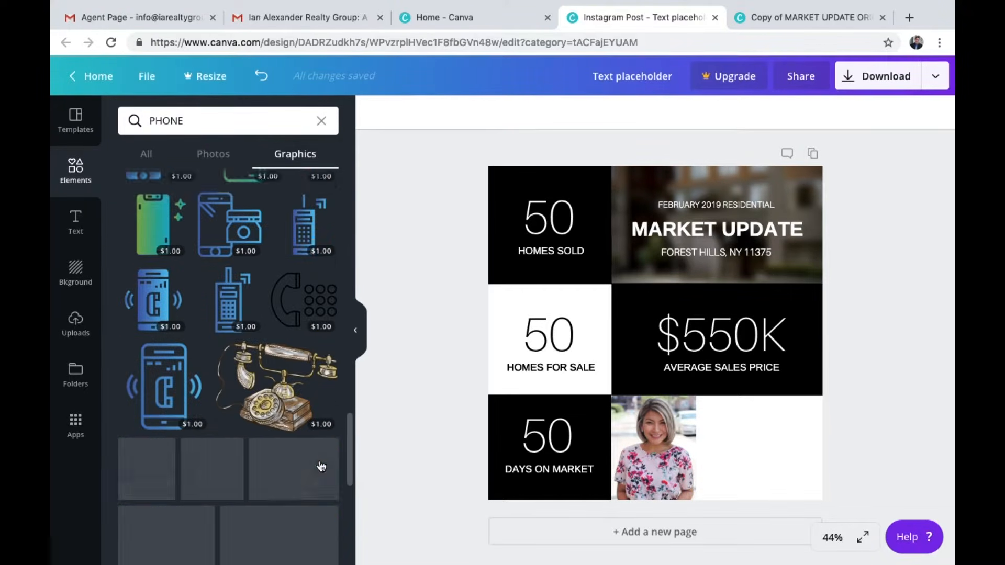
scroll(321, 465, "up", 20)
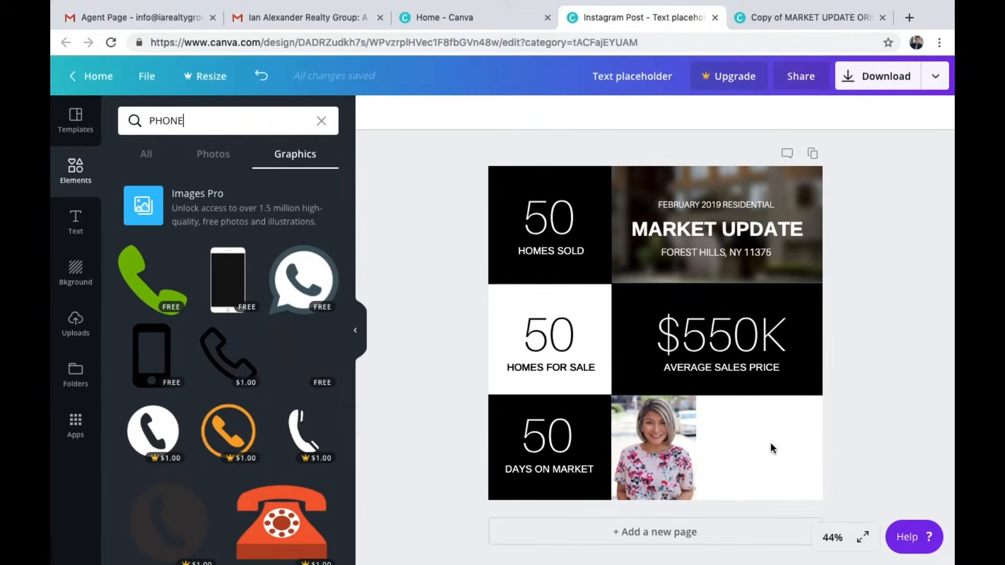
Copy the agent's contact block from the original template and paste it into the new design's bottom-right cell
left_click(840, 23)
left_click_drag(837, 504, 721, 398)
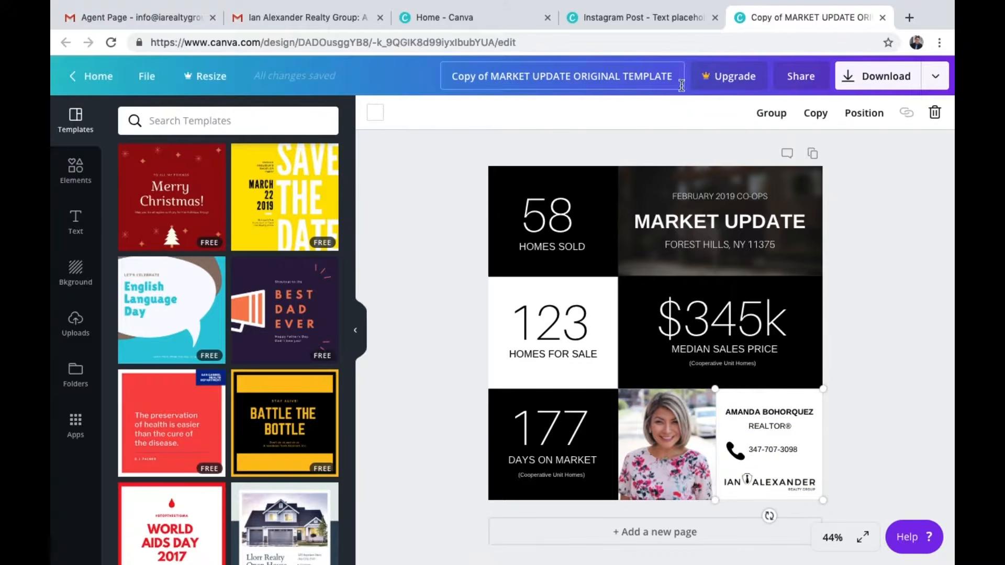
left_click(673, 19)
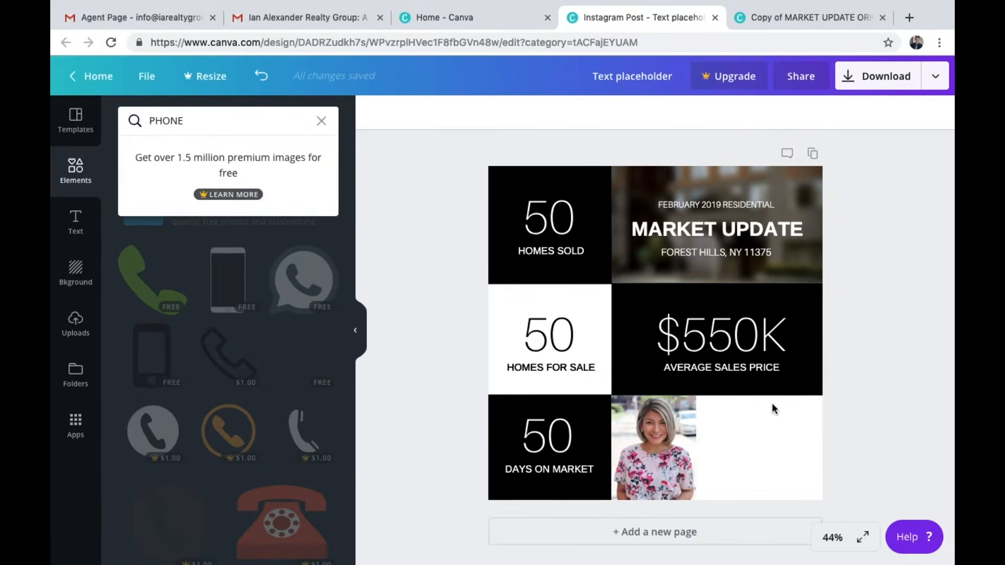
key("ctrl+v")
mouse_move(765, 410)
left_mouse_down()
mouse_move(765, 432)
mouse_move(766, 422)
left_mouse_up()
left_click(849, 450)
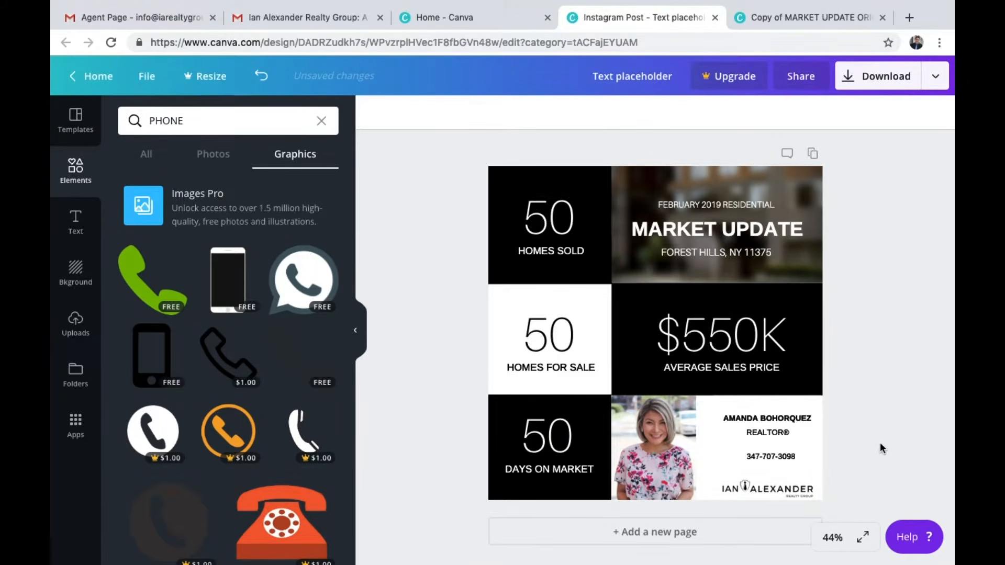
Widen the portrait photo slightly to the right and move the contact block a little higher in its cell
left_click(670, 438)
left_click_drag(696, 449, 715, 449)
left_click(848, 512)
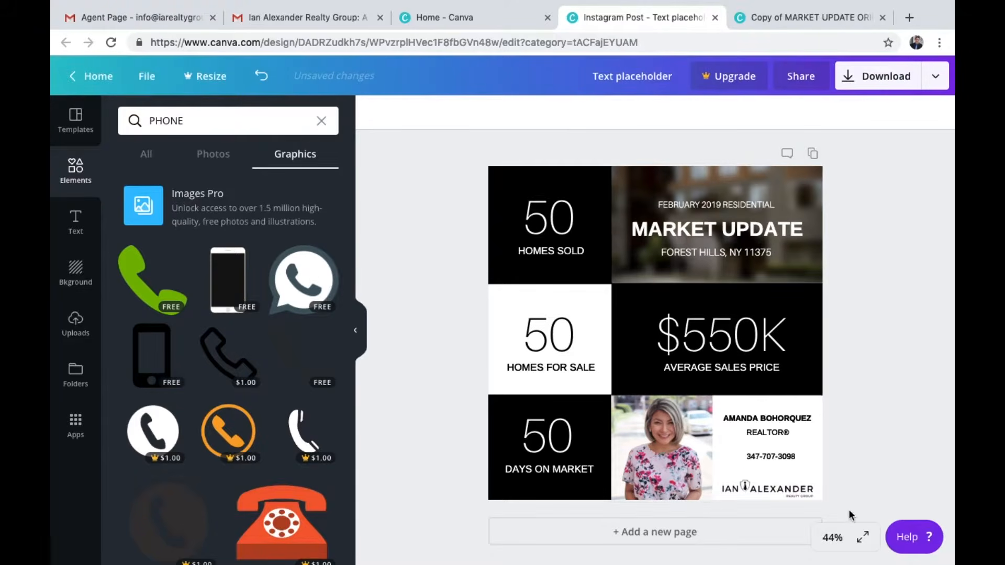
left_click_drag(849, 512, 777, 414)
left_click(841, 420)
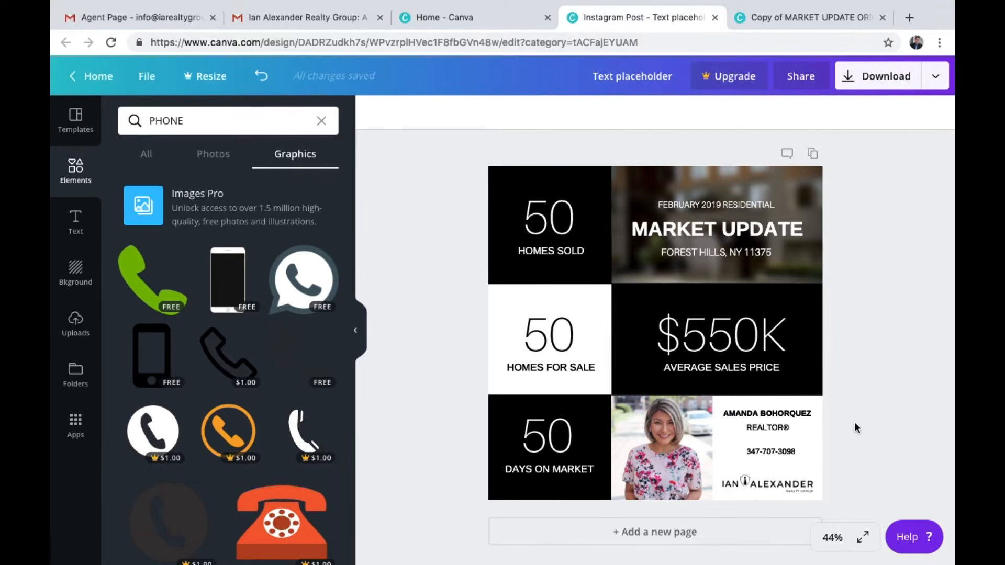
Shift the $550K and Average Sales Price group slightly up within the black cell
left_click(741, 348)
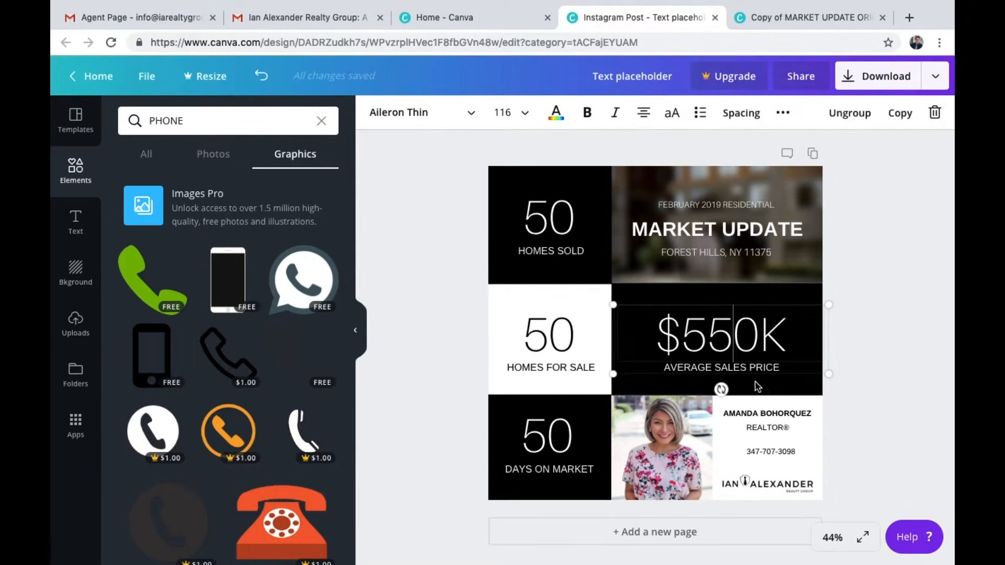
left_click_drag(756, 371, 752, 367)
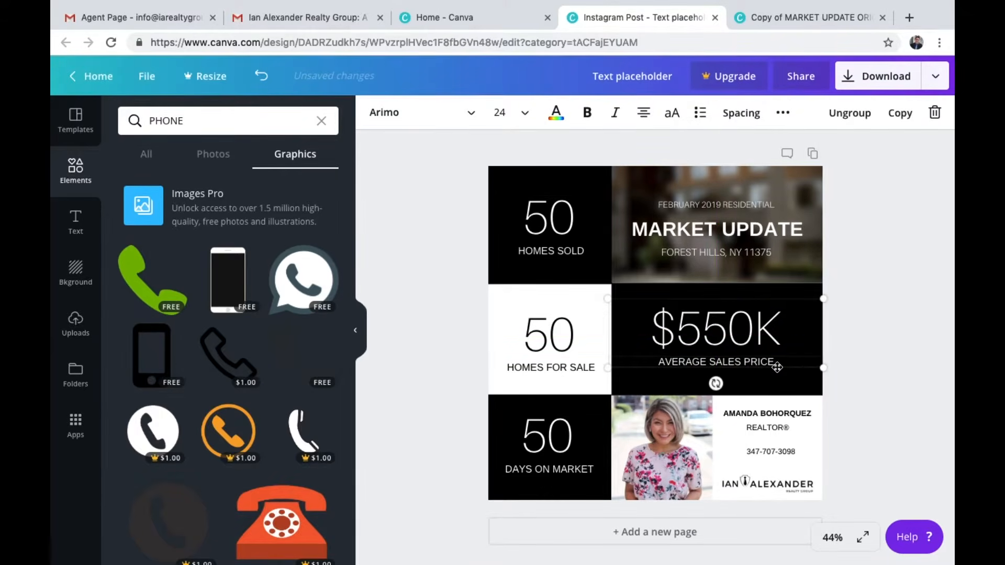
left_click(862, 378)
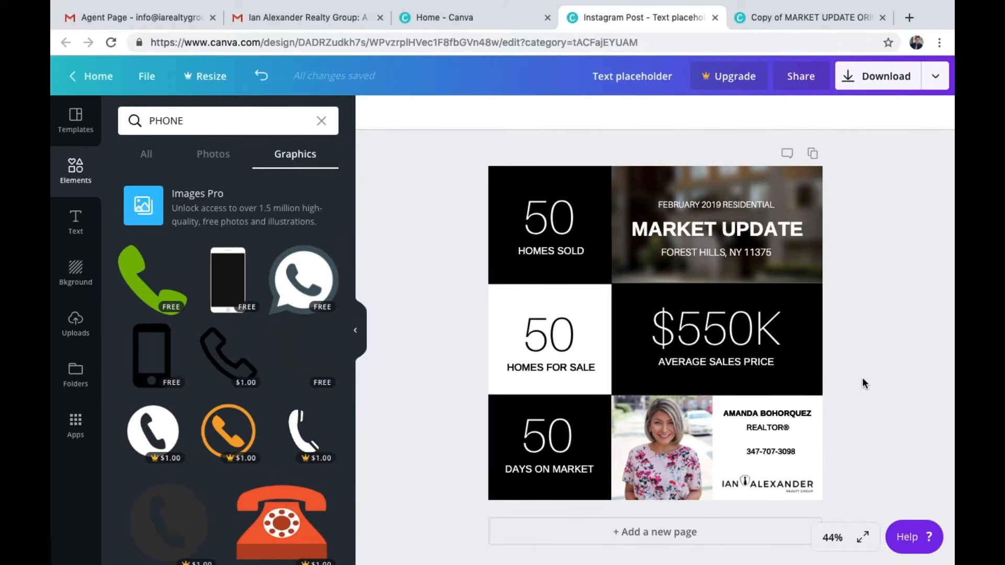
Download the design as a JPG file and dismiss the upgrade offer
left_click(895, 79)
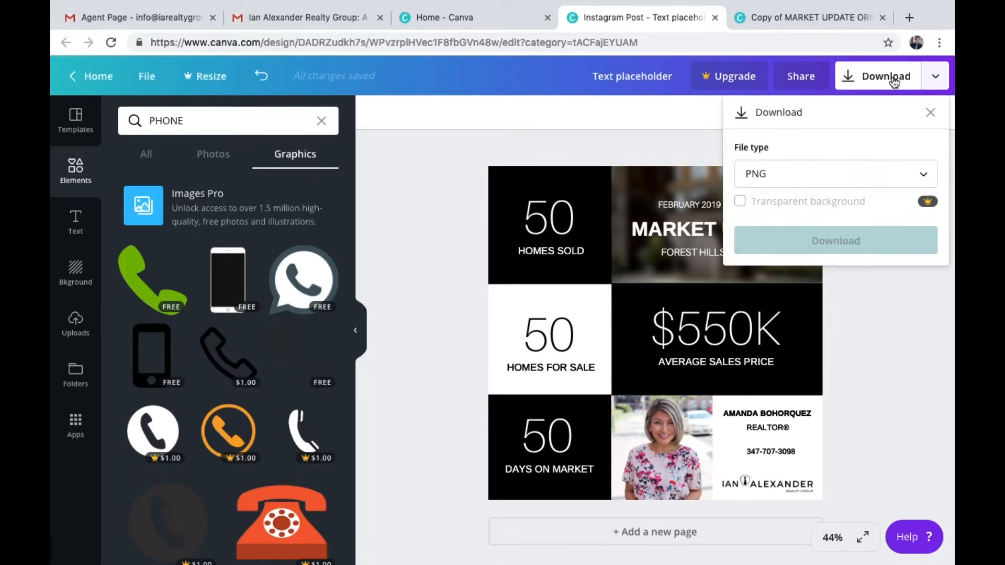
left_click(868, 178)
left_click(842, 220)
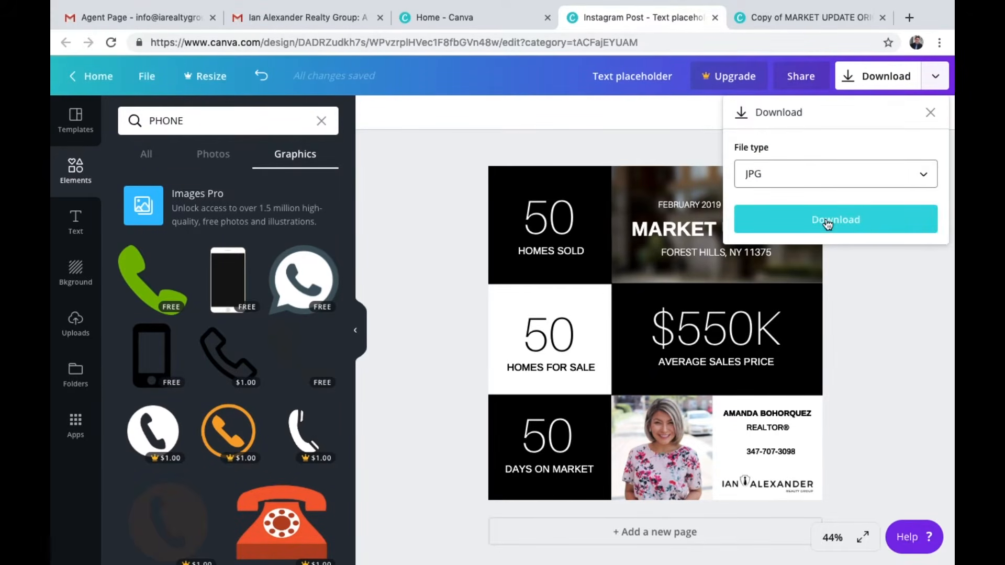
left_click(826, 221)
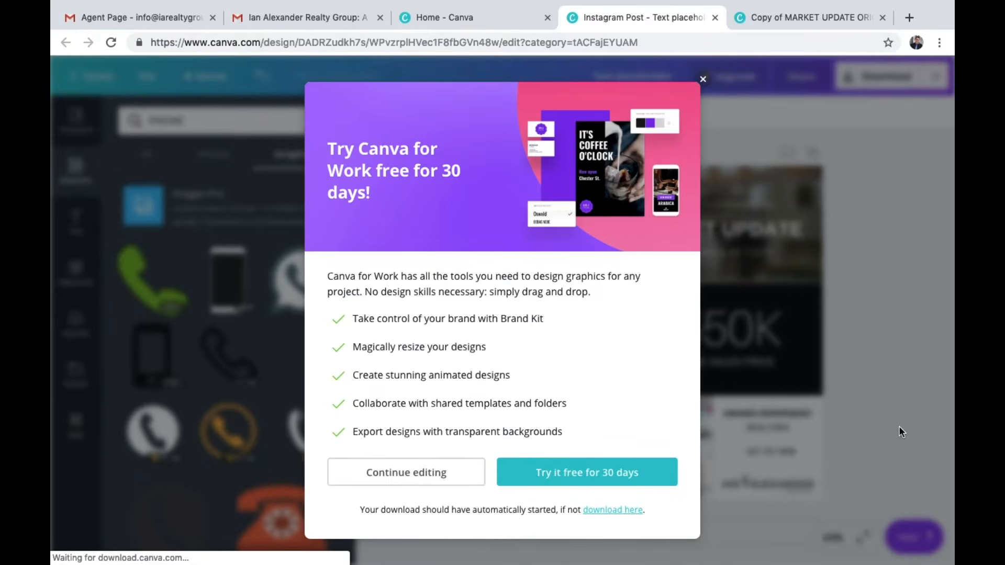
left_click(702, 81)
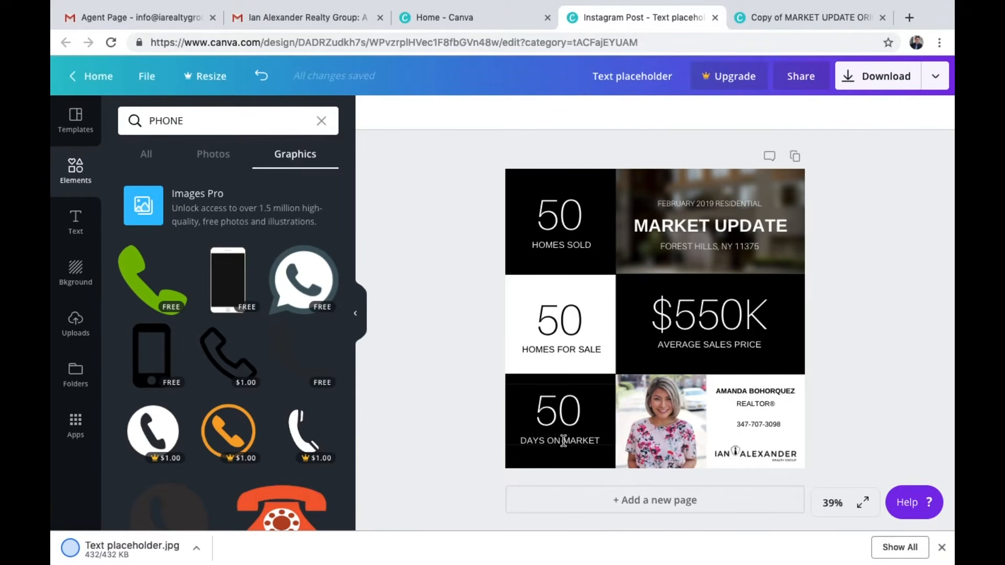
left_click(578, 220)
double_click(579, 220)
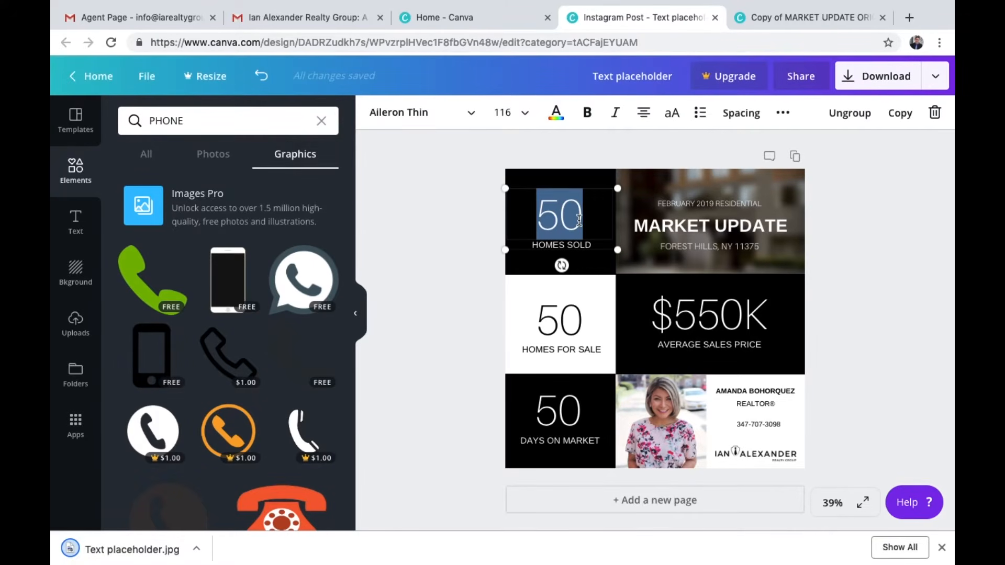
triple_click(717, 336)
left_click(845, 331)
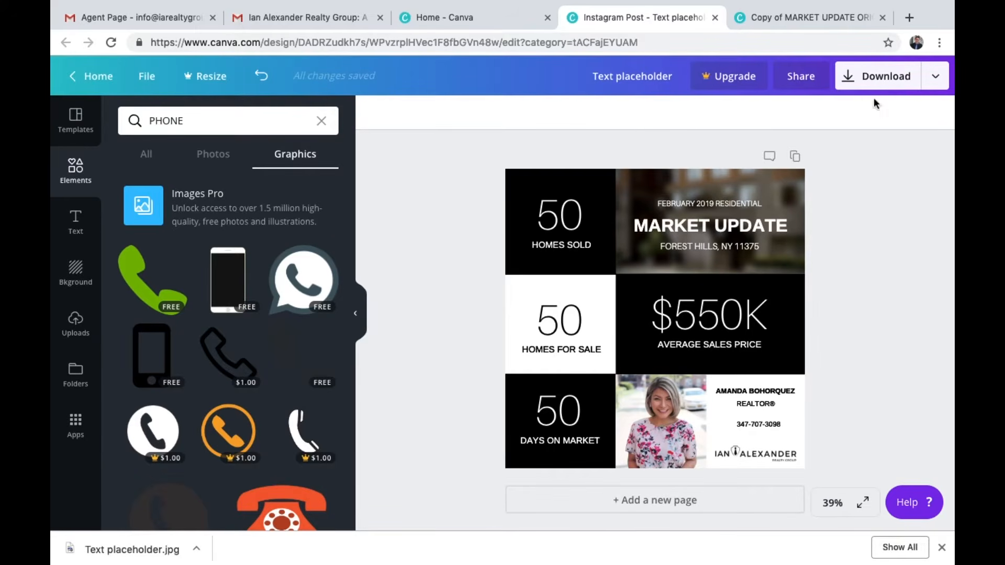
left_click(908, 18)
type("rr")
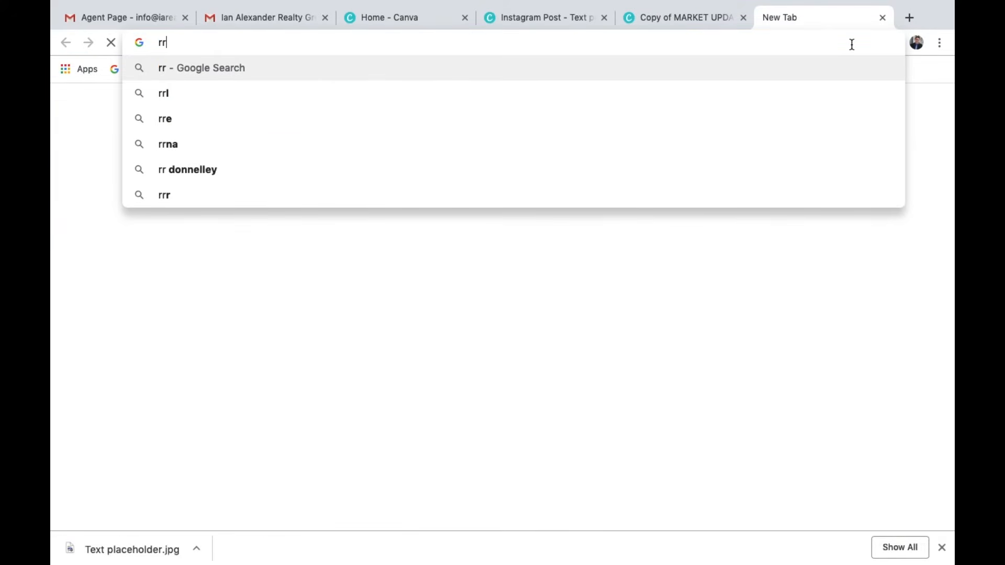
Search the web for "realtor property resource" and open the Realtors Property Resource website
key("BackSpace")
type("ealtor prope")
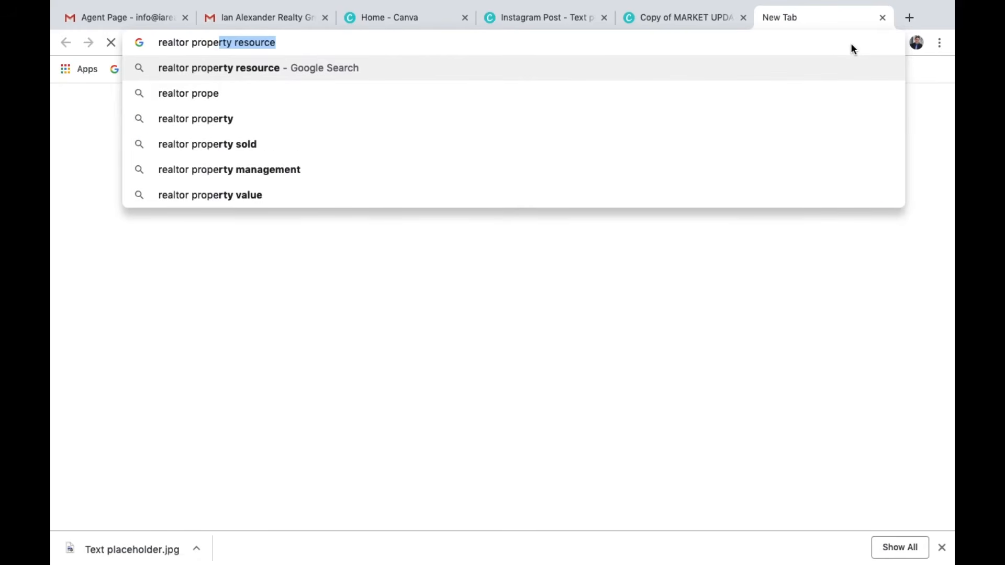
key("Return")
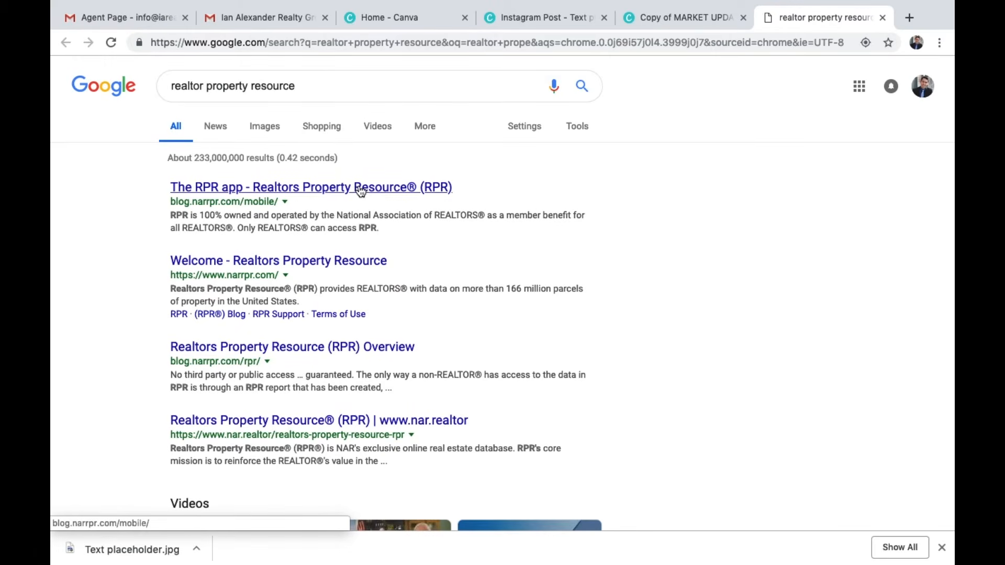
left_click(270, 265)
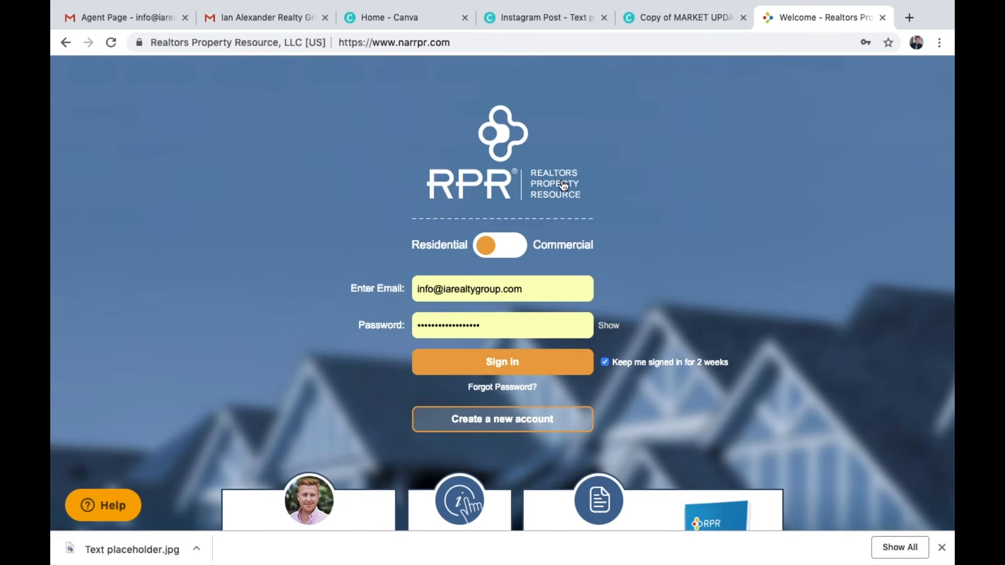
Return to the original market update template and examine each of its statistic cells
left_click(678, 17)
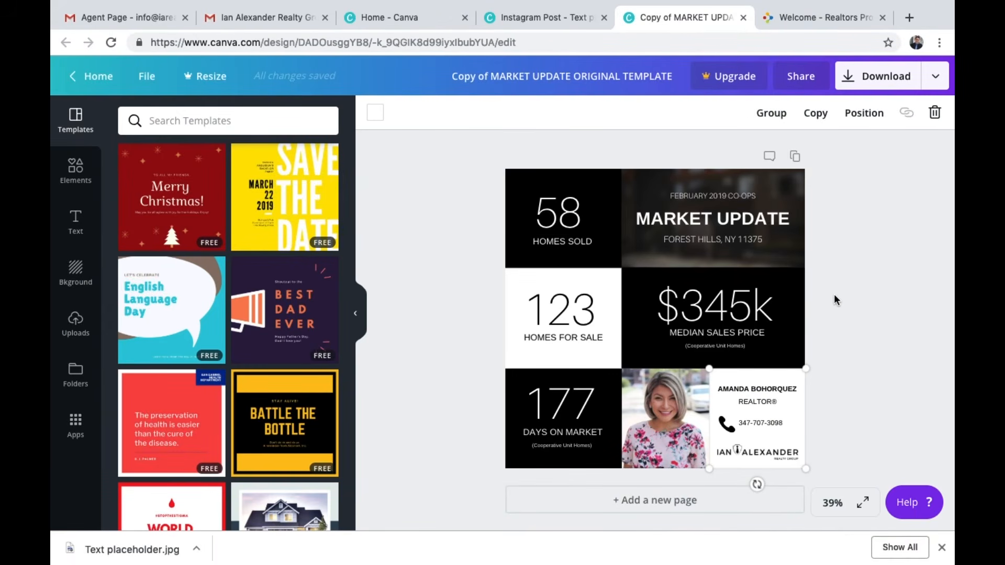
left_click(565, 217)
left_click(734, 301)
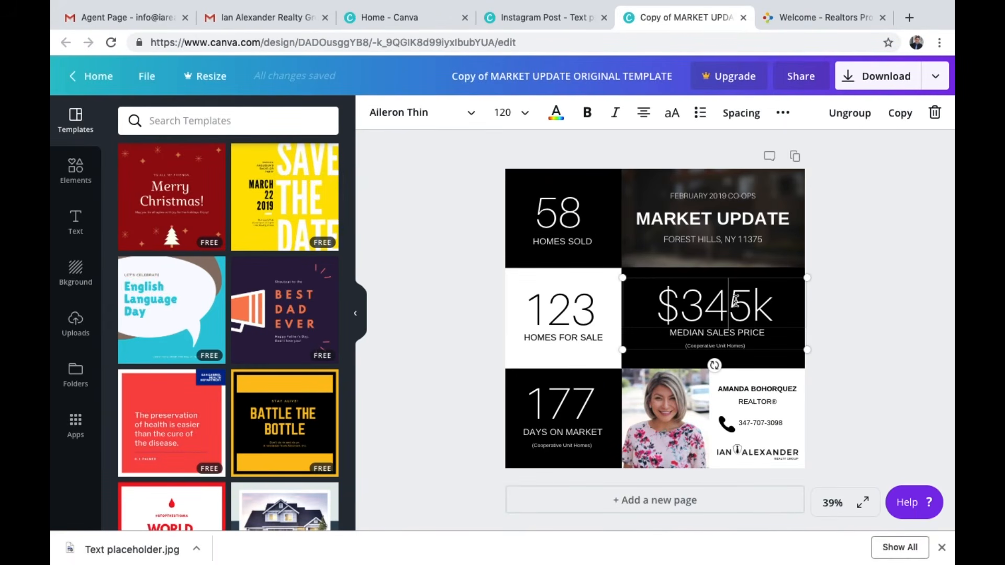
left_click(562, 414)
left_click(562, 314)
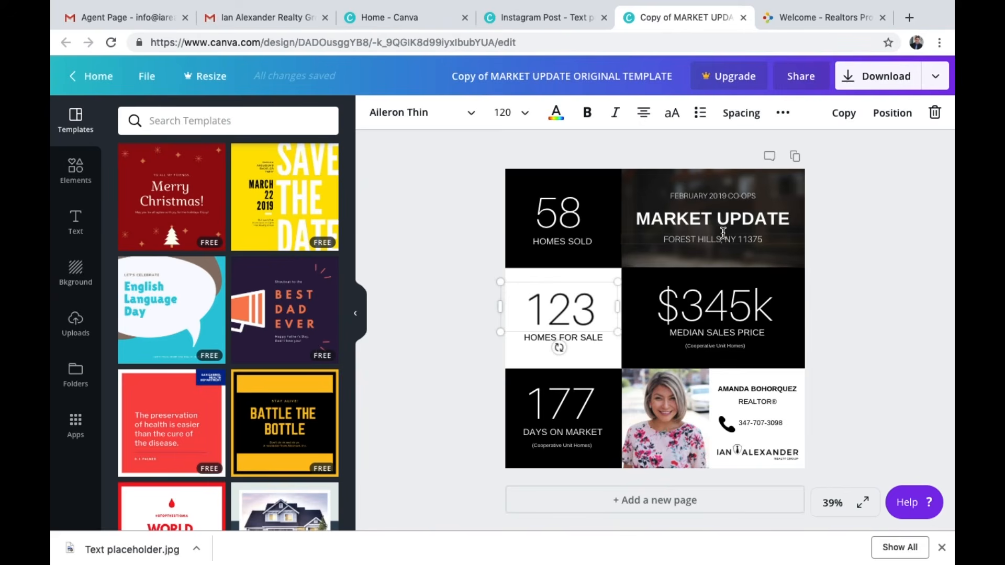
left_click(880, 236)
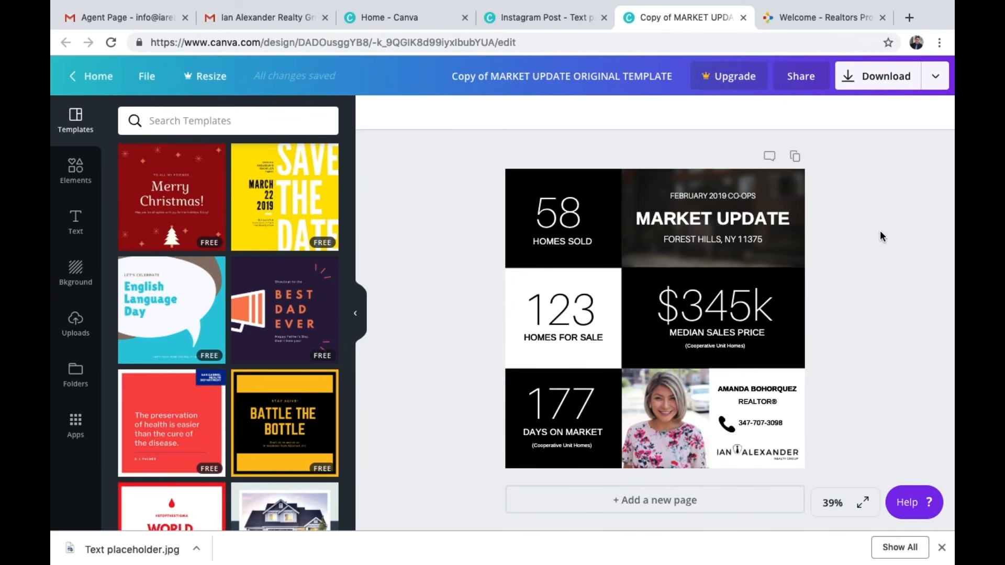